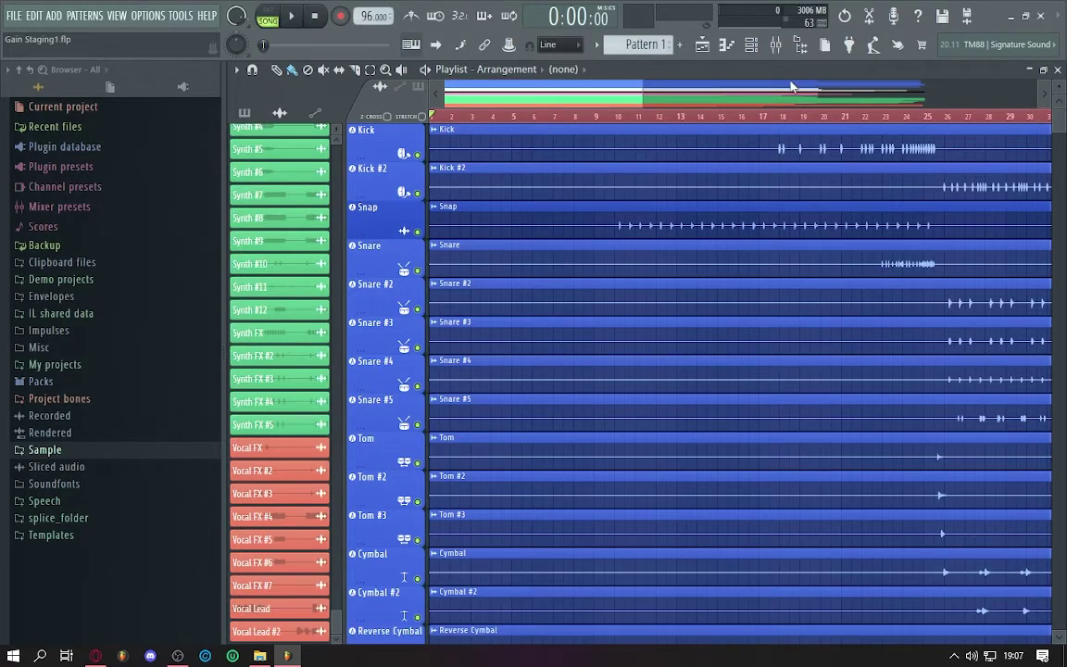
- Look through the playlist's track groups, from the drums and FX down to the bass, guitars, synths and vocals
{"action": "scroll", "coordinate": [676, 190], "scroll_direction": "down", "scroll_amount": 10}
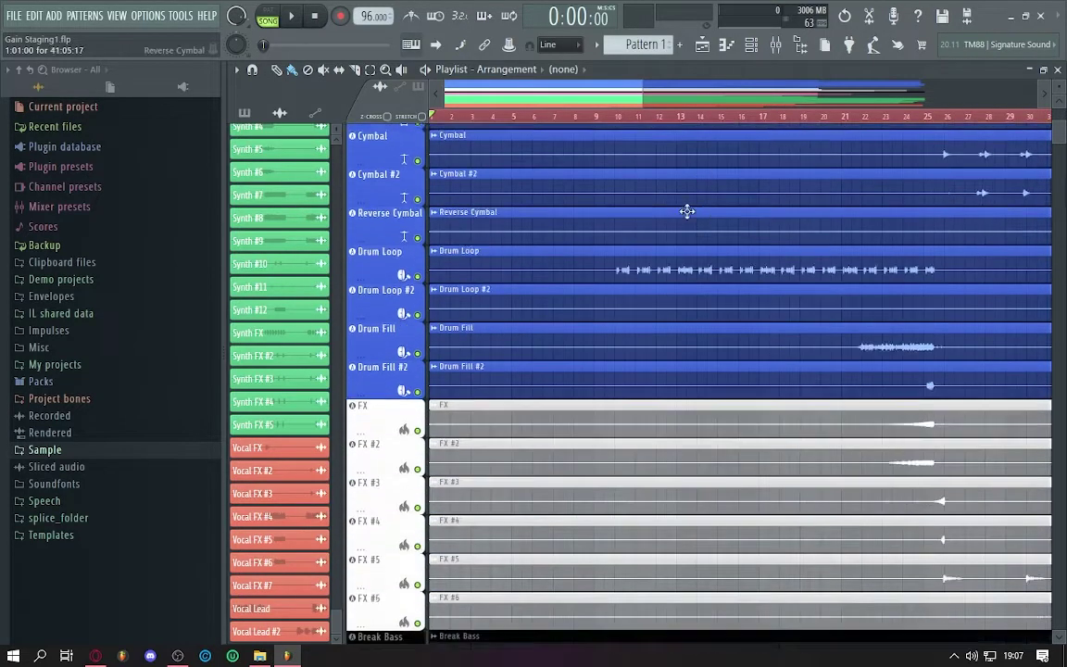
{"action": "scroll", "coordinate": [690, 213], "scroll_direction": "right", "scroll_amount": 3}
{"action": "scroll", "coordinate": [703, 166], "scroll_direction": "down", "scroll_amount": 5}
{"action": "scroll", "coordinate": [629, 203], "scroll_direction": "down", "scroll_amount": 4}
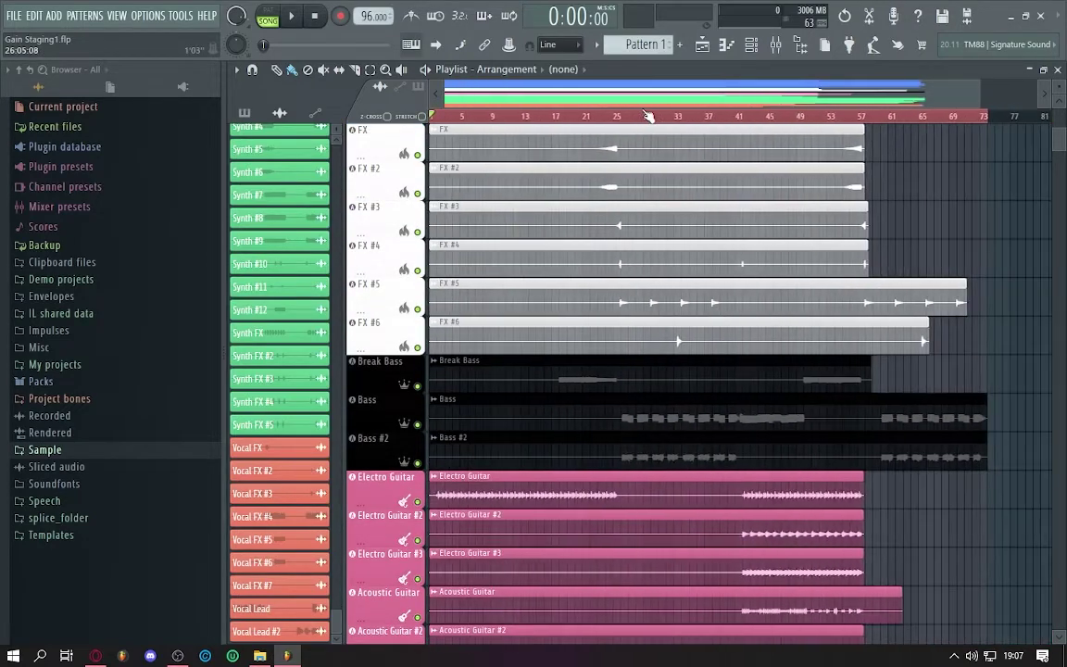
{"action": "scroll", "coordinate": [639, 222], "scroll_direction": "down", "scroll_amount": 15}
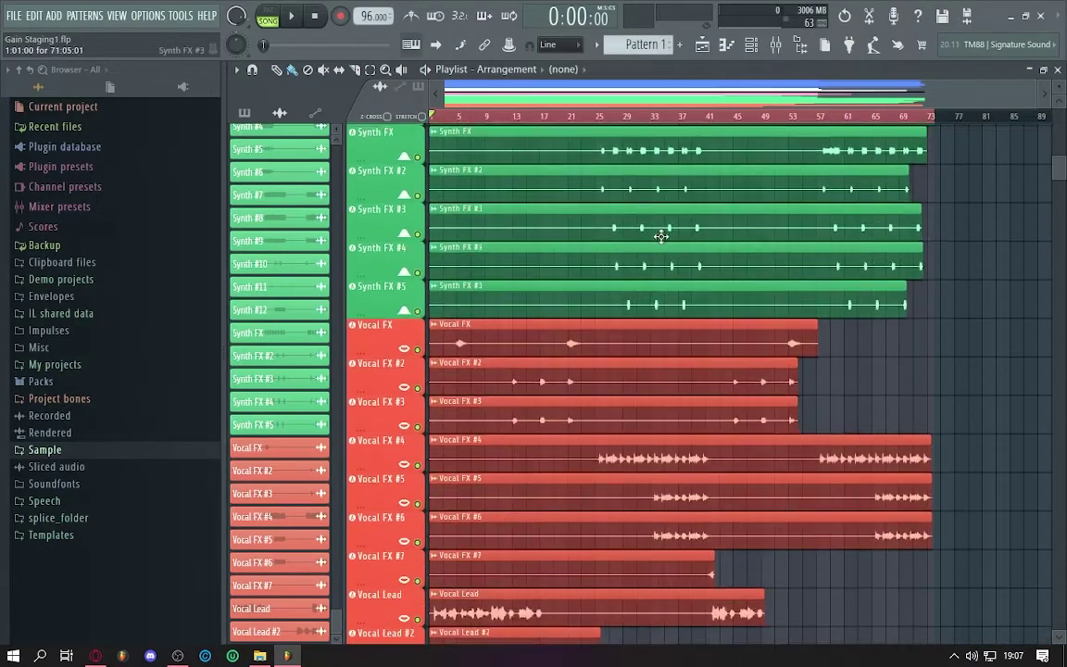
{"action": "scroll", "coordinate": [662, 236], "scroll_direction": "up", "scroll_amount": 18}
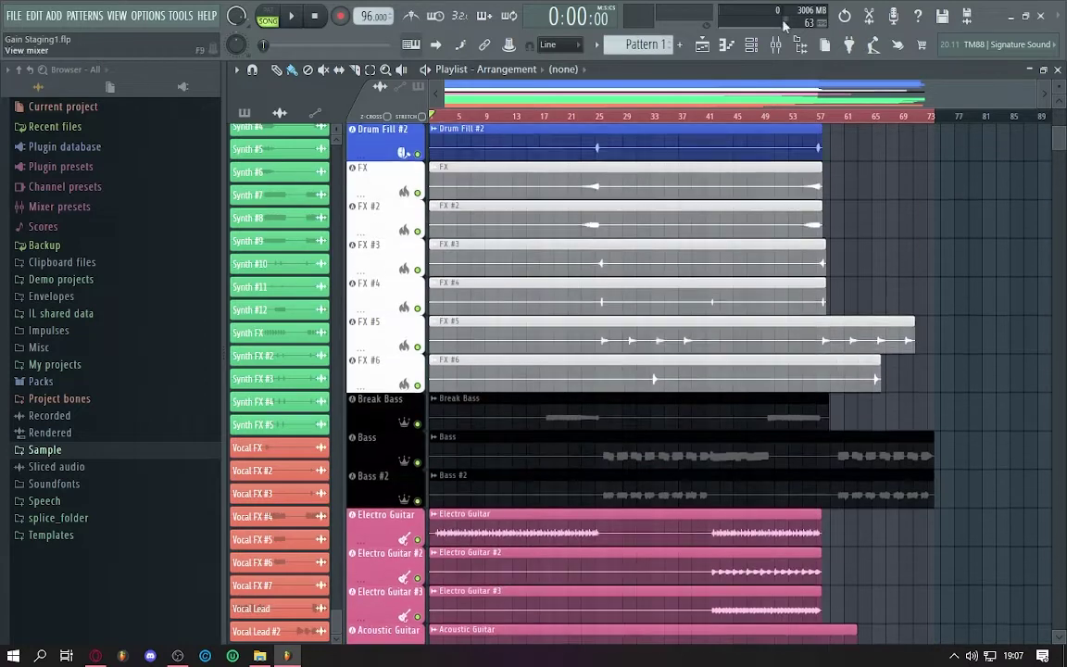
- Look over the mixer's instrument tracks and its drum, bass, vocal, guitar and synth buses
{"action": "left_click", "coordinate": [775, 47]}
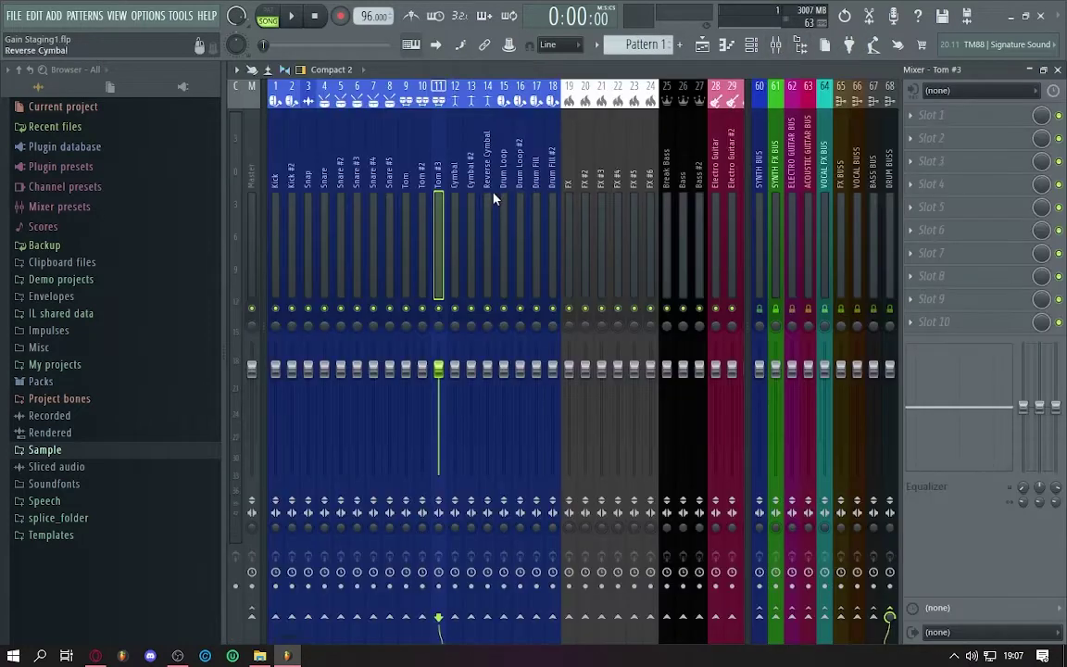
{"action": "scroll", "coordinate": [493, 199], "scroll_direction": "down", "scroll_amount": 10}
{"action": "left_click", "coordinate": [873, 255]}
{"action": "left_click", "coordinate": [887, 259]}
{"action": "left_click", "coordinate": [854, 268]}
{"action": "left_click", "coordinate": [791, 273]}
{"action": "left_click", "coordinate": [774, 275]}
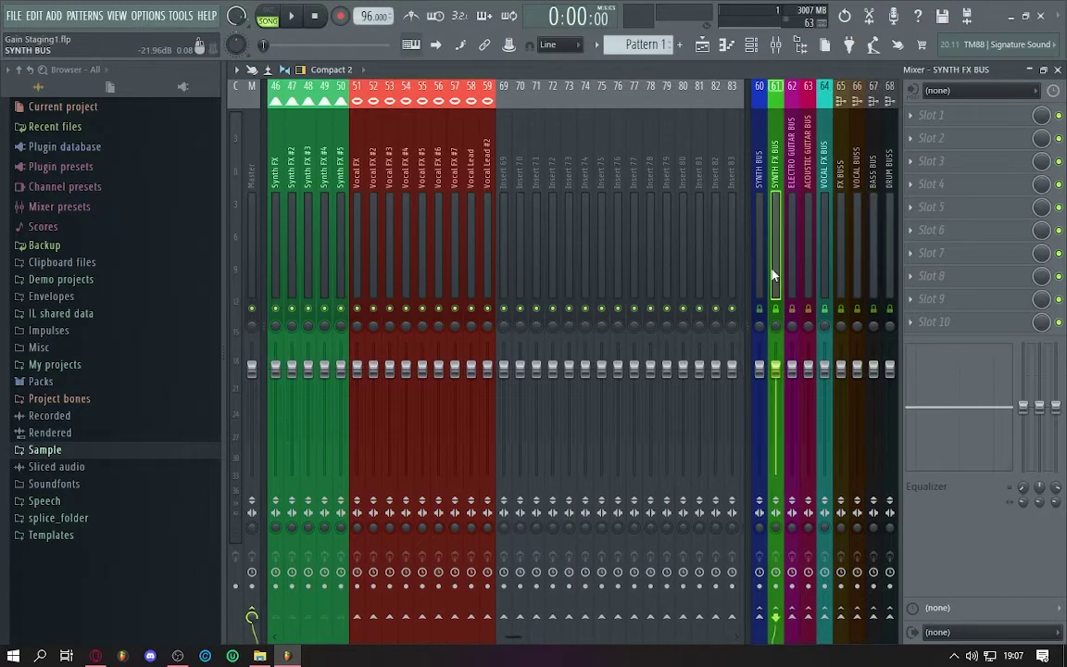
{"action": "scroll", "coordinate": [476, 274], "scroll_direction": "up", "scroll_amount": 10}
- Add the 4.5 dB Tilted Noise file from drive D: to the empty playlist track 61 below the vocals, starting at bar 1
{"action": "key", "text": "F9"}
{"action": "scroll", "coordinate": [558, 278], "scroll_direction": "up", "scroll_amount": 6}
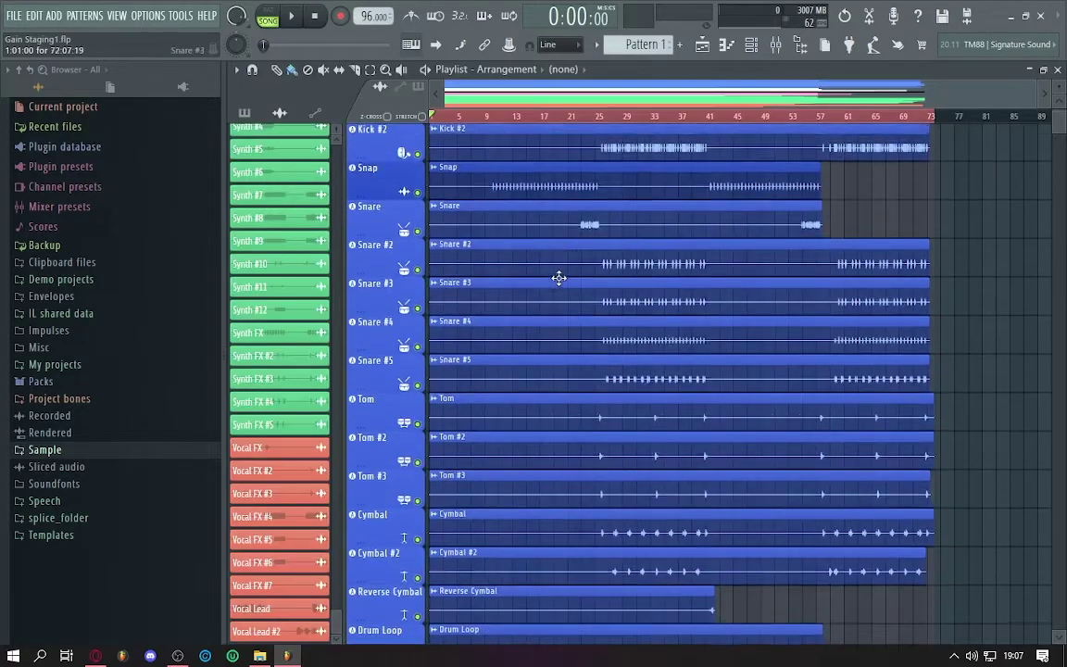
{"action": "scroll", "coordinate": [558, 277], "scroll_direction": "up", "scroll_amount": 1}
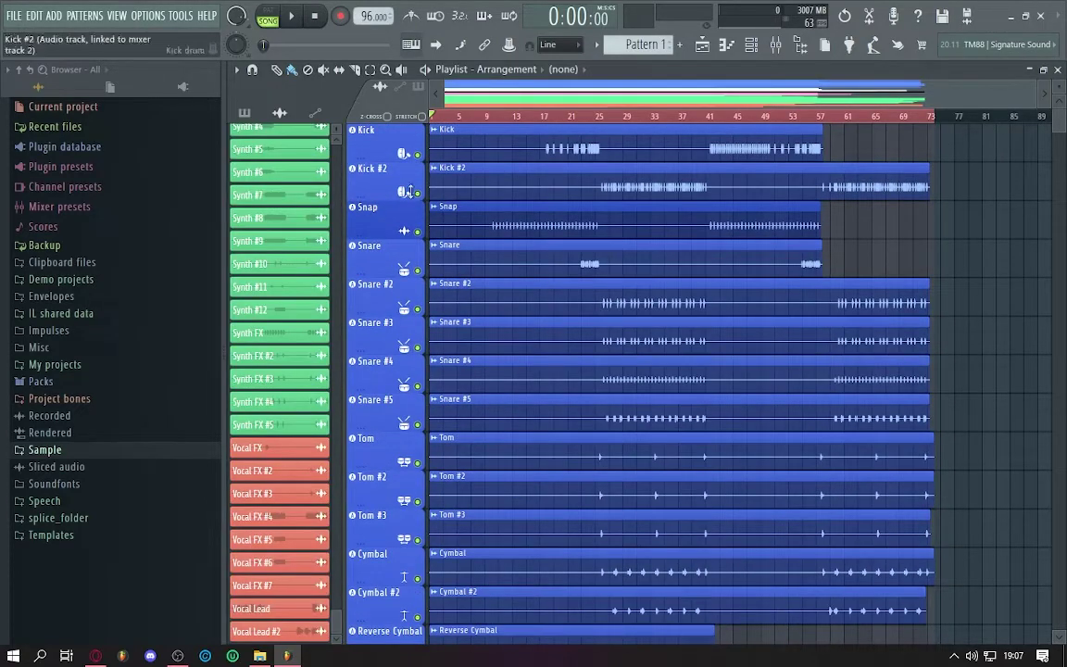
{"action": "scroll", "coordinate": [571, 348], "scroll_direction": "down", "scroll_amount": 20}
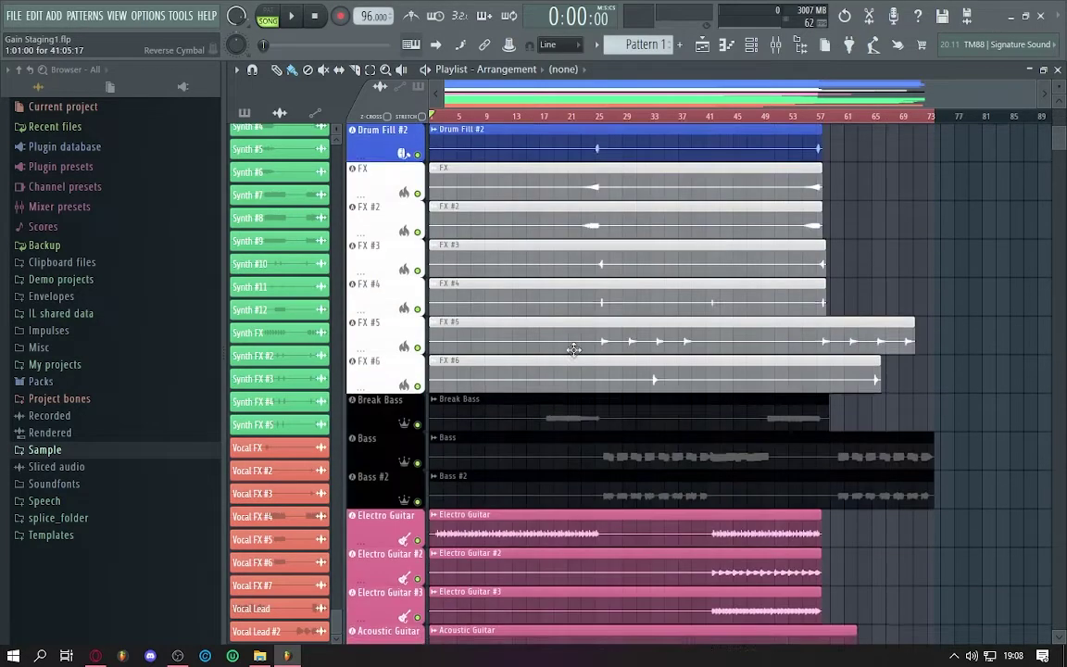
{"action": "scroll", "coordinate": [573, 349], "scroll_direction": "down", "scroll_amount": 14}
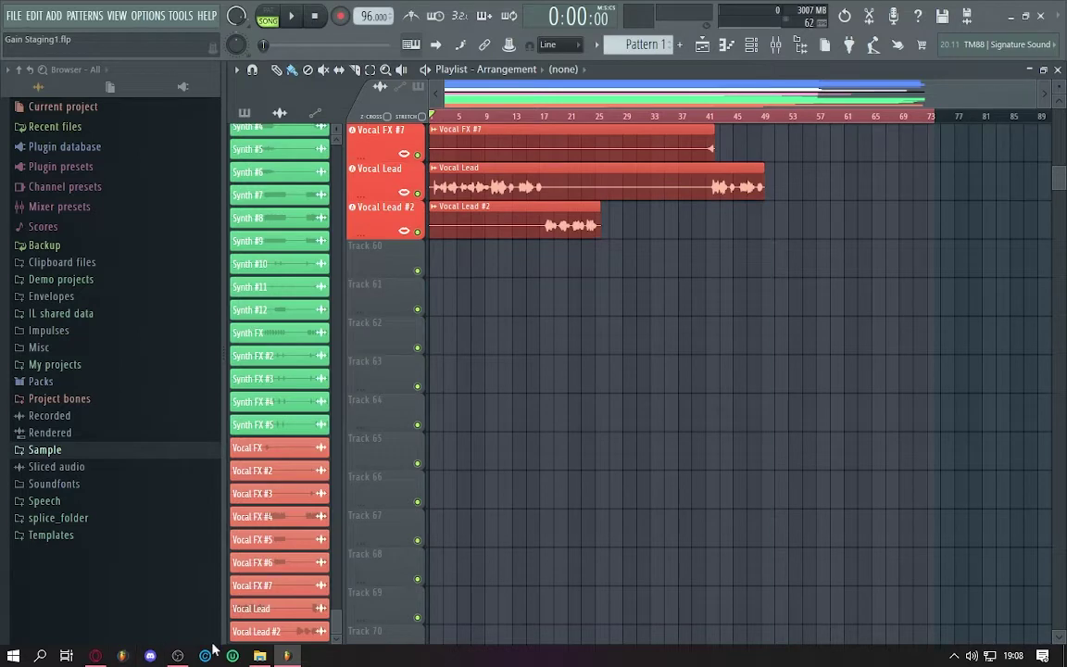
{"action": "left_click", "coordinate": [260, 656]}
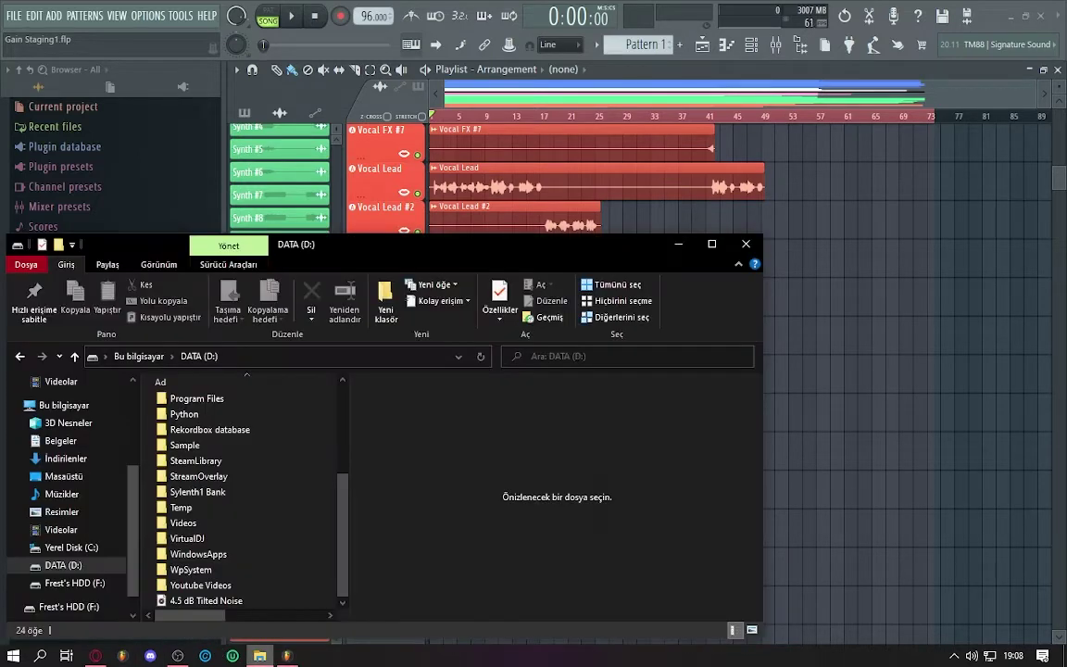
{"action": "left_click_drag", "start_coordinate": [209, 601], "coordinate": [305, 609]}
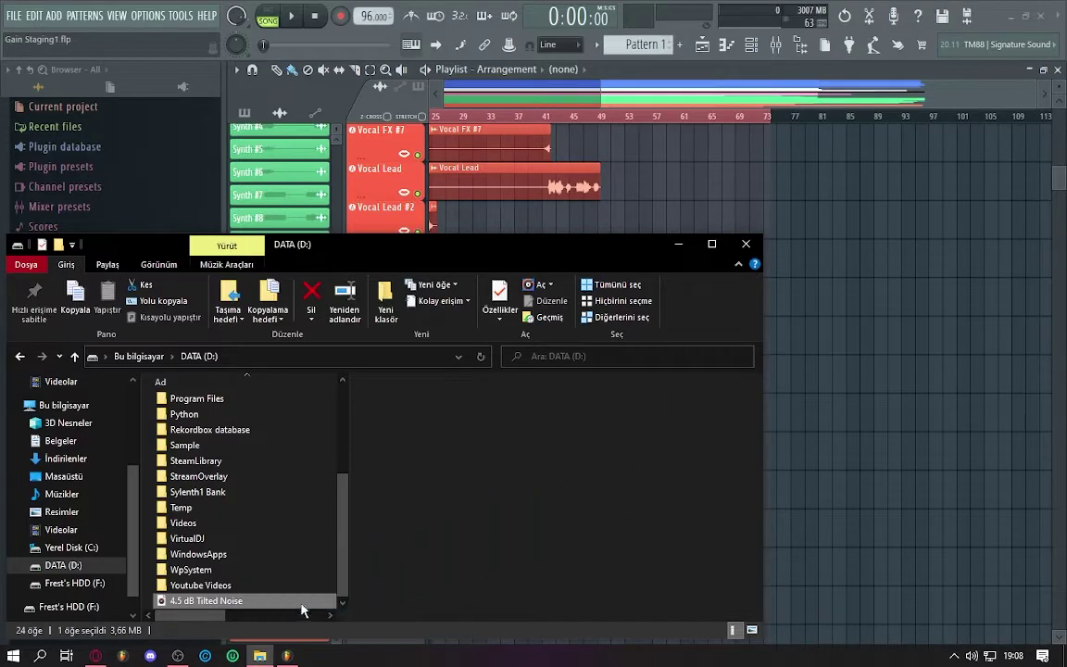
{"action": "left_click_drag", "start_coordinate": [329, 248], "coordinate": [904, 204]}
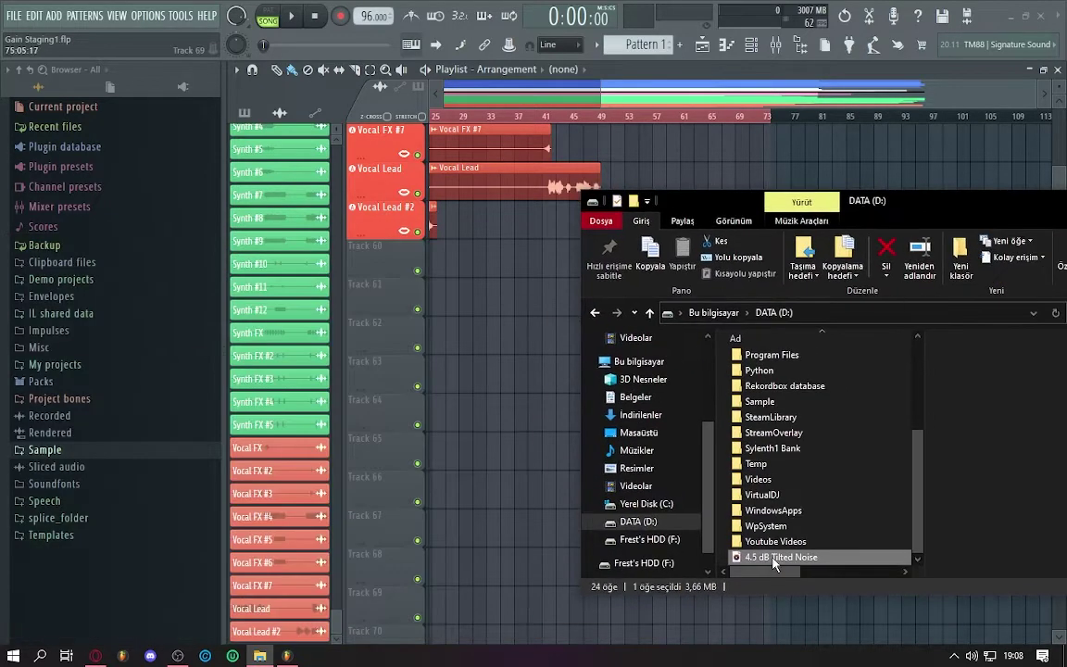
{"action": "left_click_drag", "start_coordinate": [482, 385], "coordinate": [498, 379]}
{"action": "left_click", "coordinate": [502, 371]}
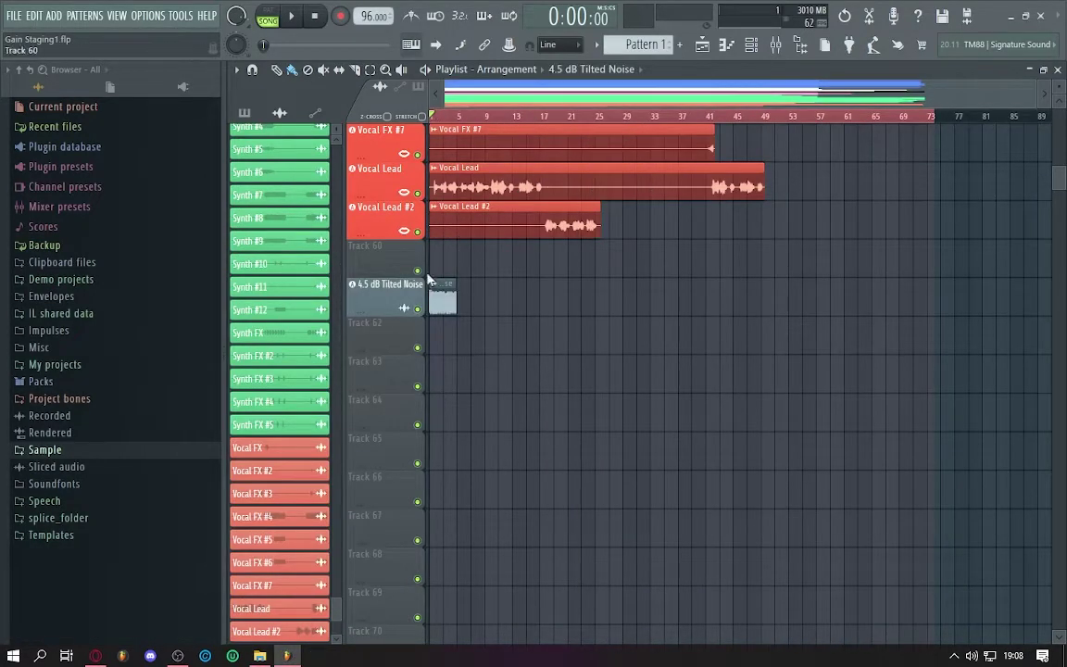
- Repeat the 4.5 dB Tilted Noise clip back to back along its track for the length of the song
{"action": "scroll", "coordinate": [435, 269], "scroll_direction": "up", "scroll_amount": 5}
{"action": "scroll", "coordinate": [691, 119], "scroll_direction": "up", "scroll_amount": 8}
{"action": "scroll", "coordinate": [691, 119], "scroll_direction": "down", "scroll_amount": 8}
{"action": "left_click", "coordinate": [585, 320]}
{"action": "right_click", "coordinate": [641, 326]}
{"action": "double_click", "coordinate": [574, 288]}
{"action": "left_click", "coordinate": [704, 336]}
{"action": "left_click", "coordinate": [710, 374]}
{"action": "left_click", "coordinate": [759, 254]}
{"action": "scroll", "coordinate": [625, 118], "scroll_direction": "up", "scroll_amount": 6}
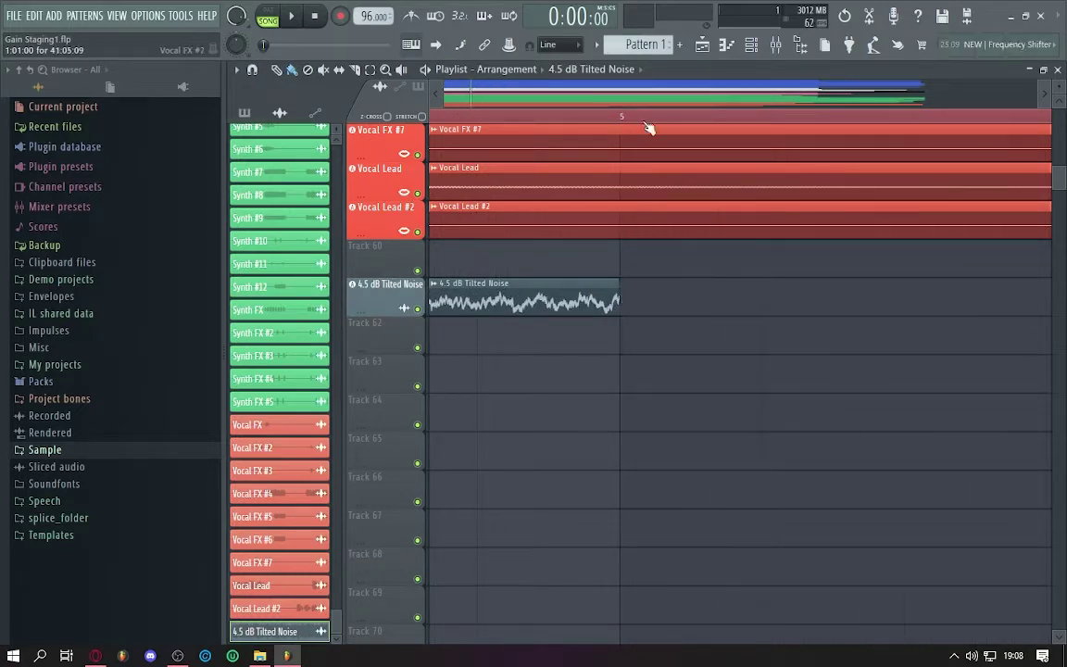
{"action": "scroll", "coordinate": [652, 122], "scroll_direction": "down", "scroll_amount": 8}
{"action": "scroll", "coordinate": [481, 304], "scroll_direction": "down", "scroll_amount": 3}
{"action": "mouse_move", "coordinate": [484, 308]}
{"action": "left_mouse_down"}
{"action": "mouse_move", "coordinate": [942, 303]}
{"action": "mouse_move", "coordinate": [658, 313]}
{"action": "mouse_move", "coordinate": [857, 305]}
{"action": "left_mouse_up"}
{"action": "left_click", "coordinate": [855, 117]}
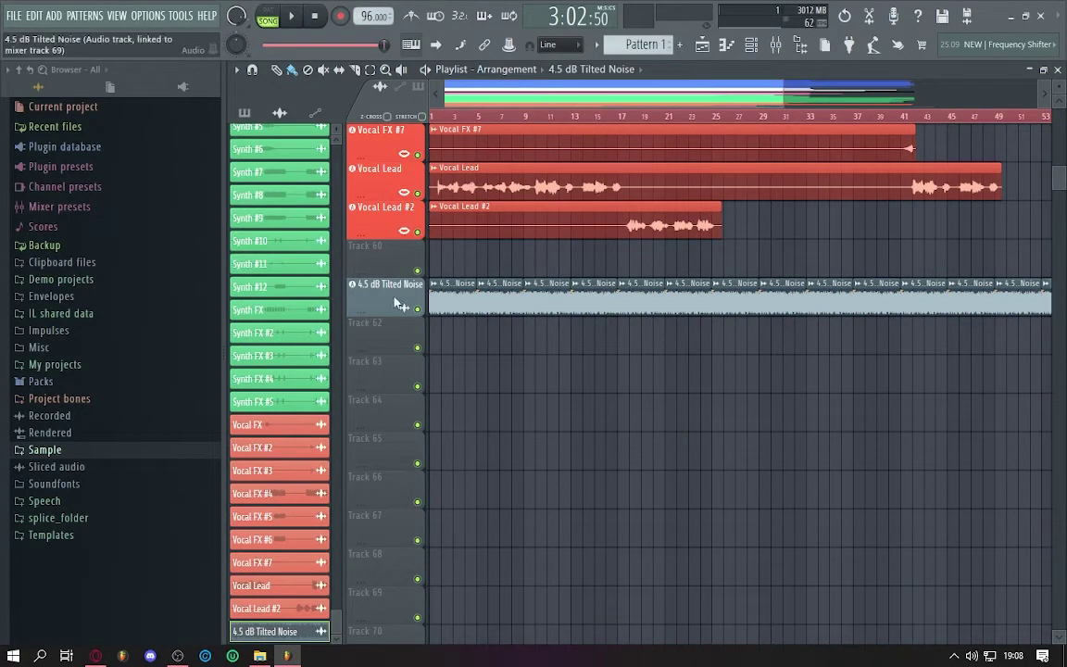
- Move the 4.5 dB Tilted Noise mixer track to insert 72, past the vocal tracks
{"action": "key", "text": "F9"}
{"action": "scroll", "coordinate": [666, 160], "scroll_direction": "down", "scroll_amount": 4}
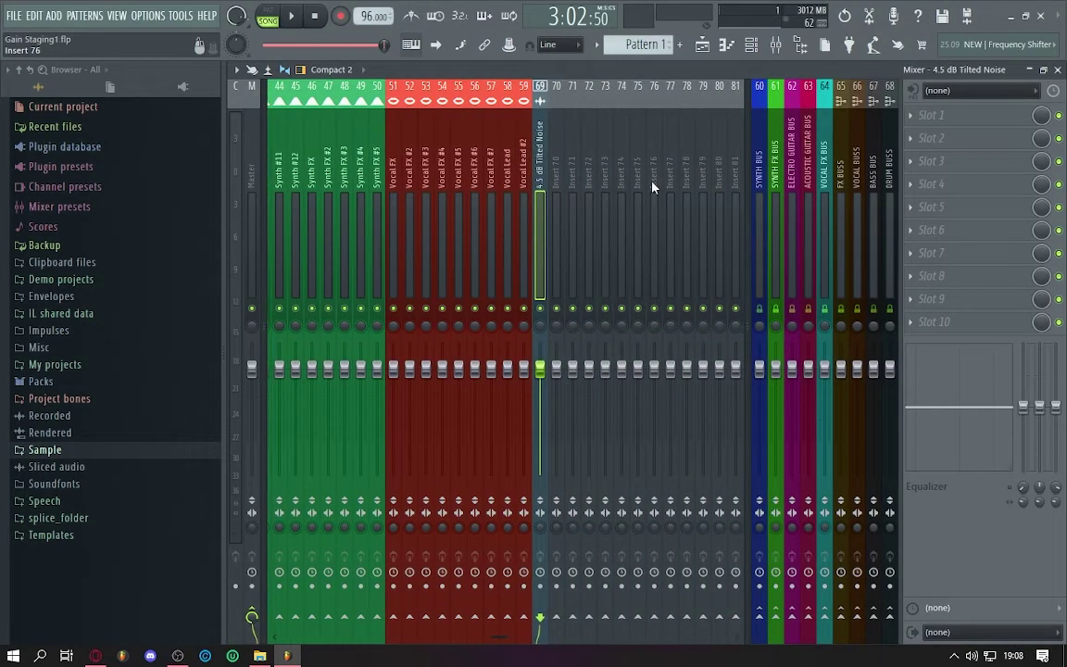
{"action": "key", "text": "alt+Right"}
{"action": "key", "text": "alt+Right"}
{"action": "key", "text": "alt+Right"}
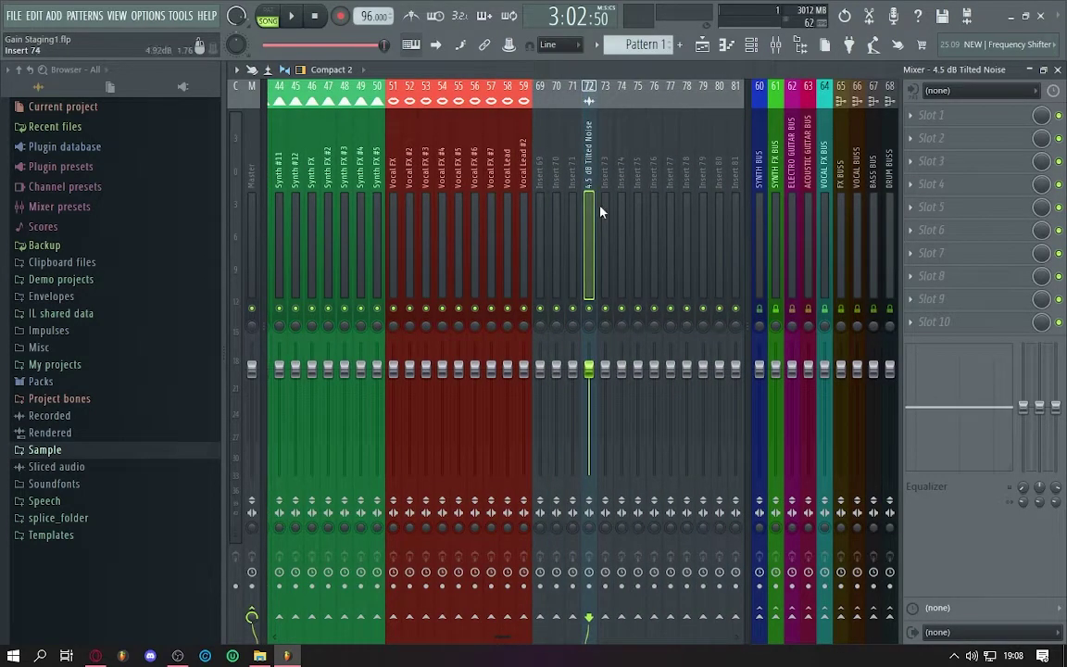
{"action": "scroll", "coordinate": [593, 190], "scroll_direction": "up", "scroll_amount": 8}
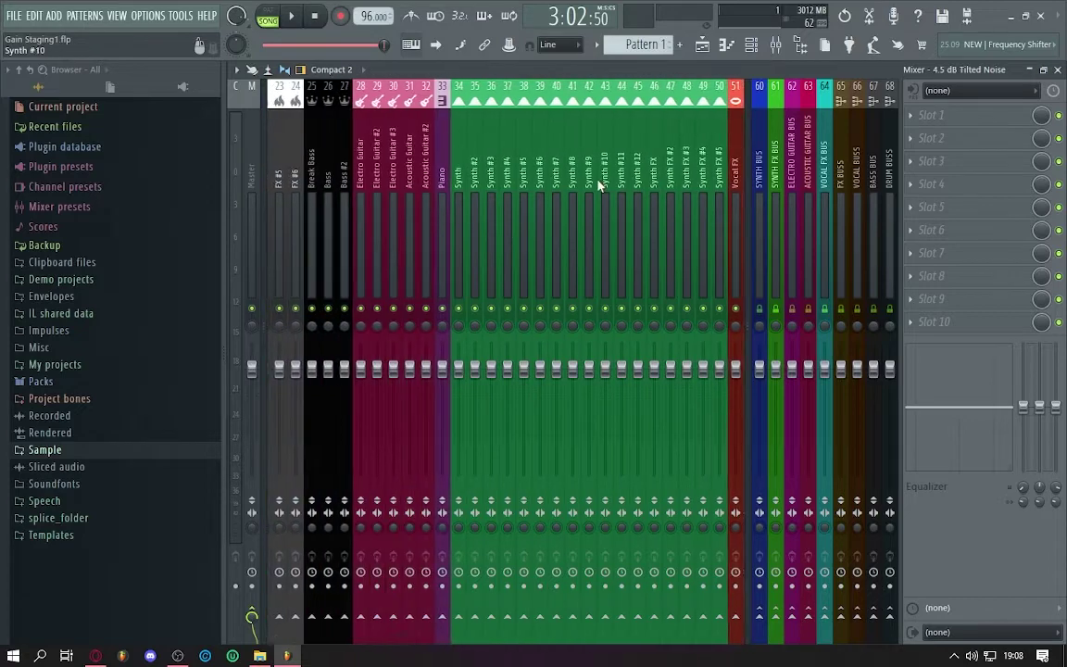
{"action": "scroll", "coordinate": [593, 217], "scroll_direction": "down", "scroll_amount": 4}
{"action": "scroll", "coordinate": [594, 216], "scroll_direction": "up", "scroll_amount": 6}
{"action": "scroll", "coordinate": [592, 214], "scroll_direction": "down", "scroll_amount": 10}
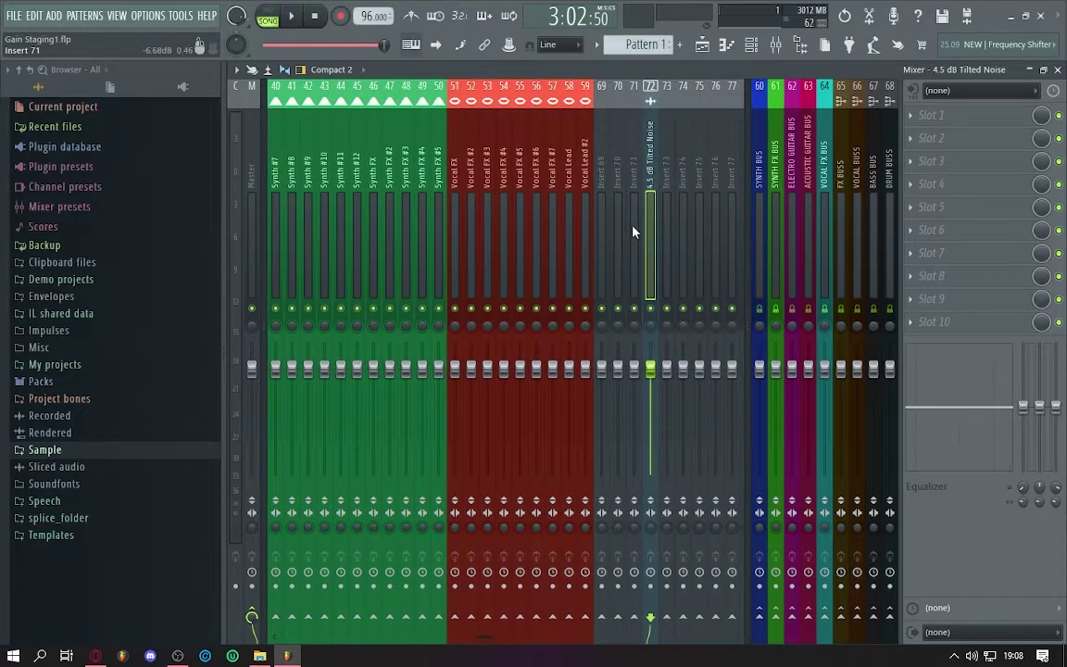
{"action": "scroll", "coordinate": [654, 366], "scroll_direction": "down", "scroll_amount": 2}
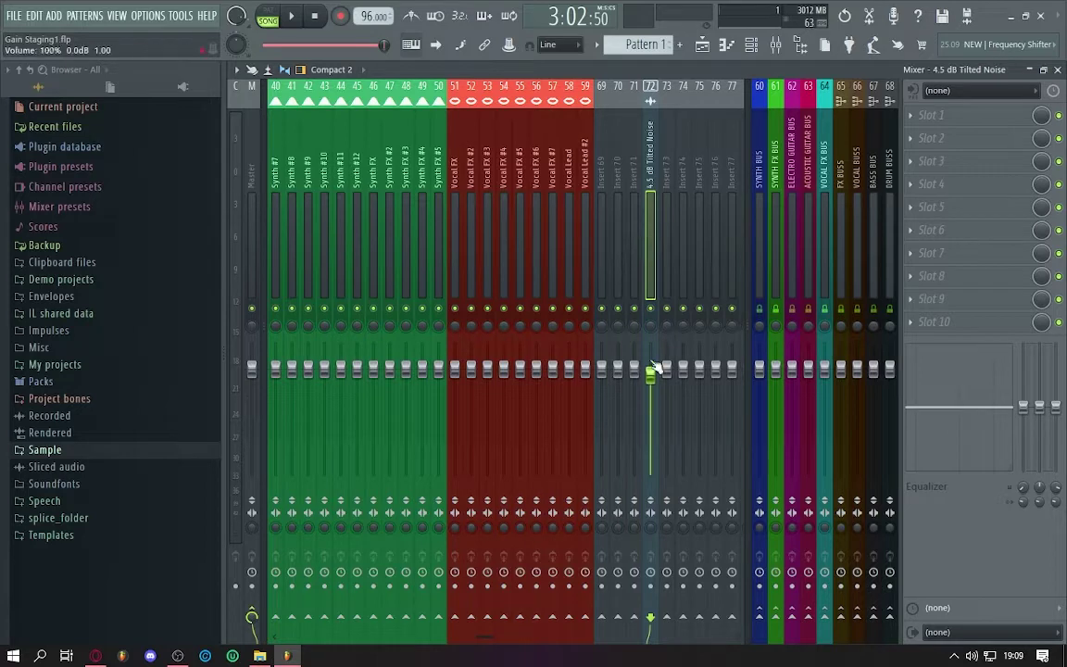
- Solo the 4.5 dB Tilted Noise mixer track and play it back to check its level
{"action": "right_click", "coordinate": [651, 311]}
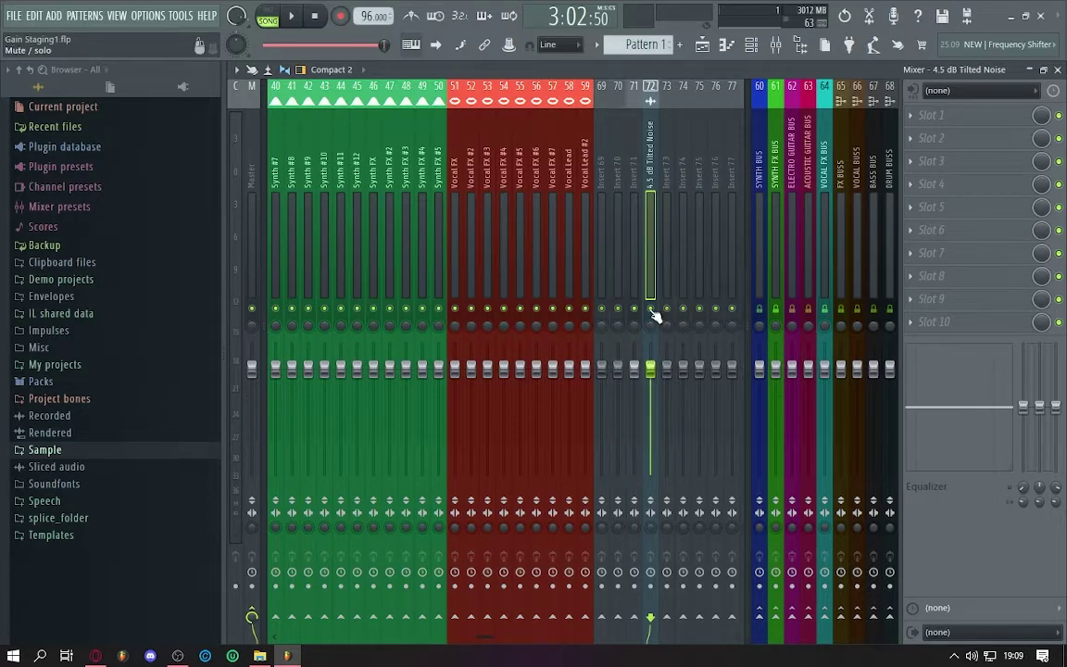
{"action": "key", "text": "space"}
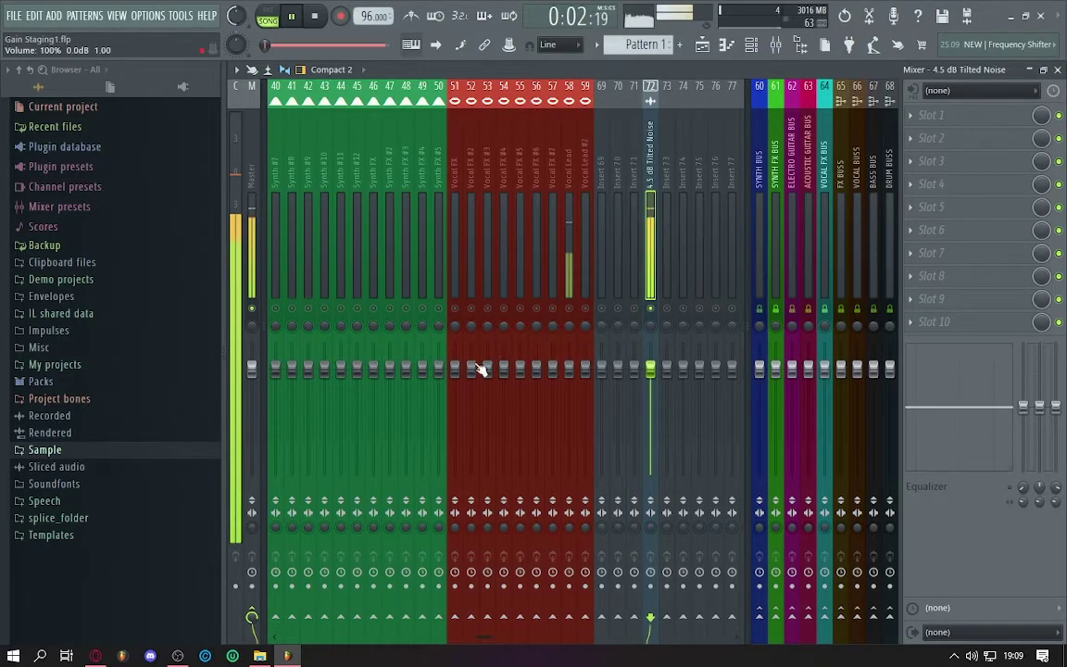
{"action": "left_click", "coordinate": [178, 655]}
{"action": "left_click", "coordinate": [981, 9]}
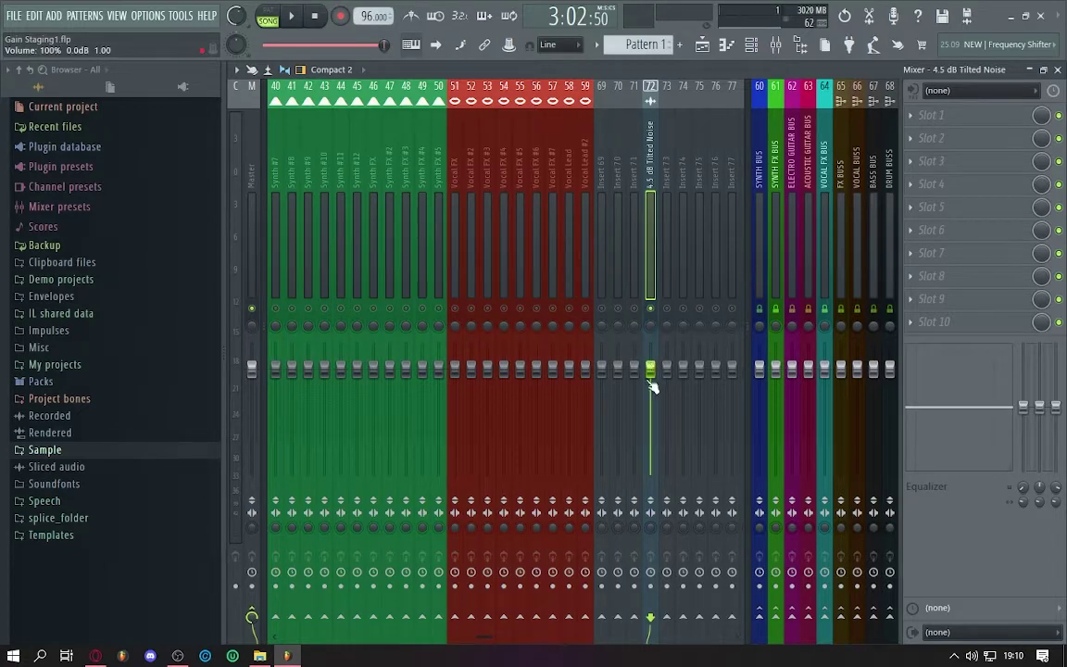
- Lower the soloed noise track's mixer fader to slightly above 46% (-13.8 dB) while playing it back
{"action": "key", "text": "space"}
{"action": "scroll", "coordinate": [651, 386], "scroll_direction": "down", "scroll_amount": 7}
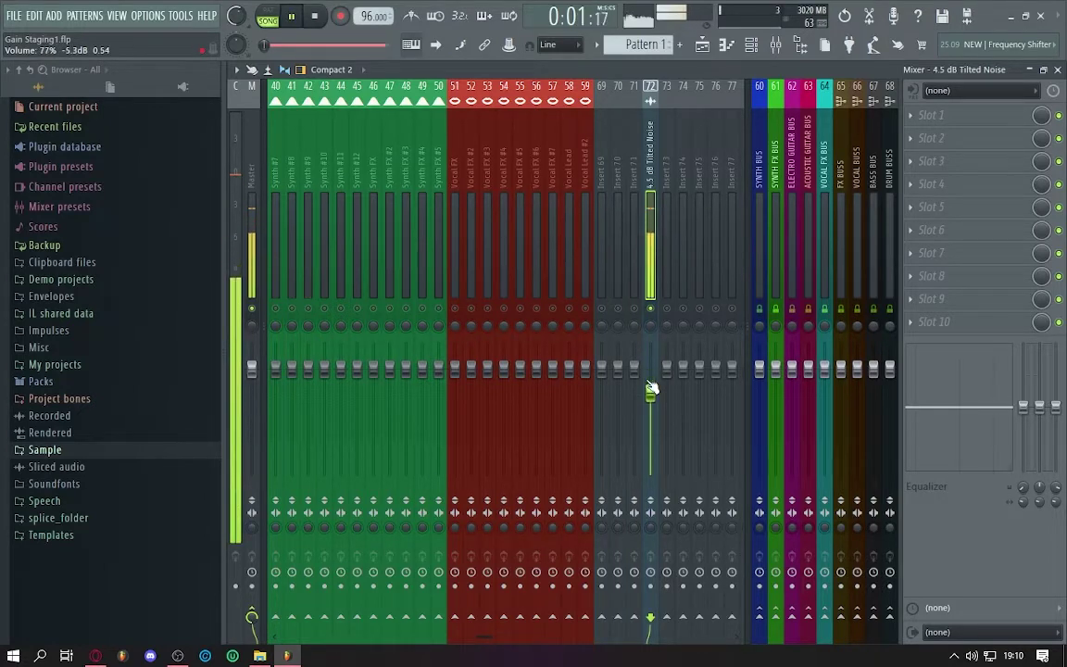
{"action": "scroll", "coordinate": [651, 386], "scroll_direction": "down", "scroll_amount": 4}
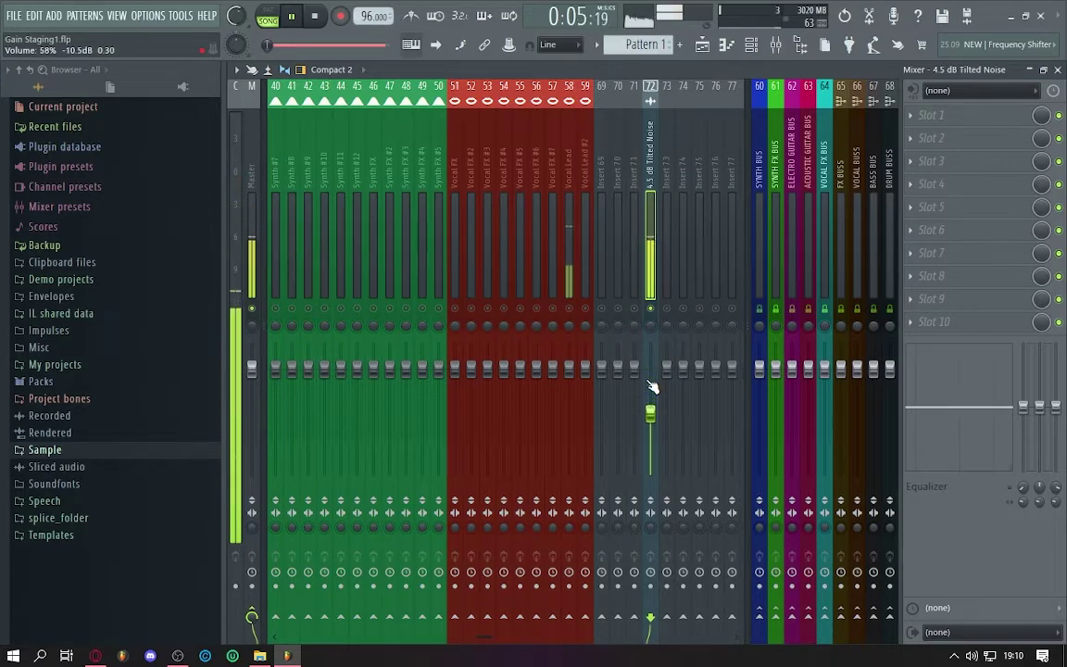
{"action": "key", "text": "space"}
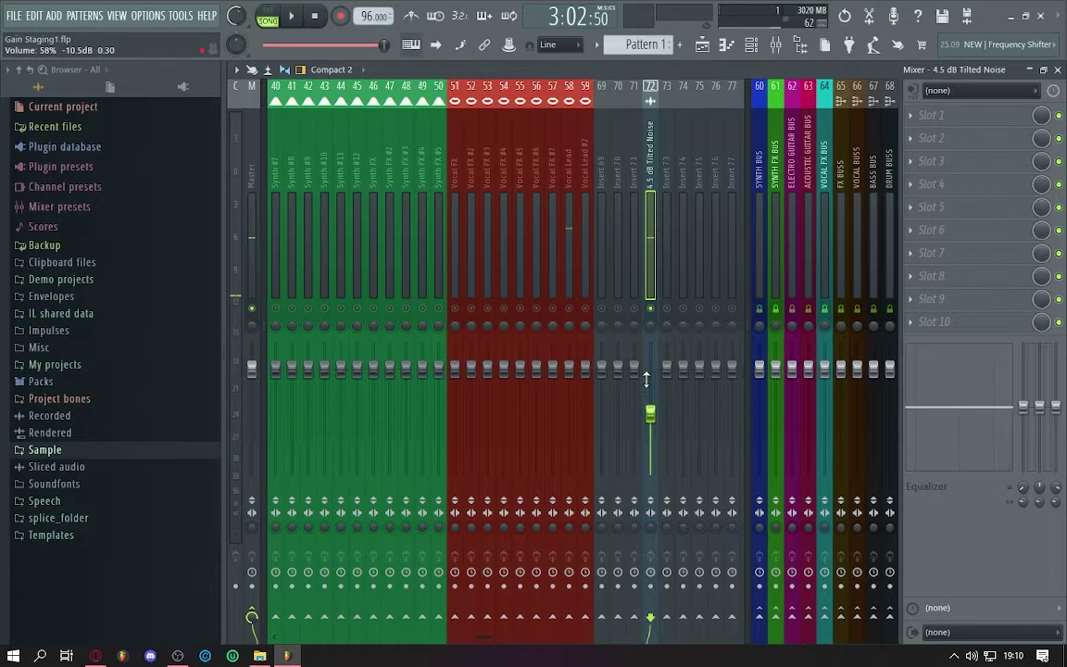
{"action": "scroll", "coordinate": [646, 378], "scroll_direction": "down", "scroll_amount": 4}
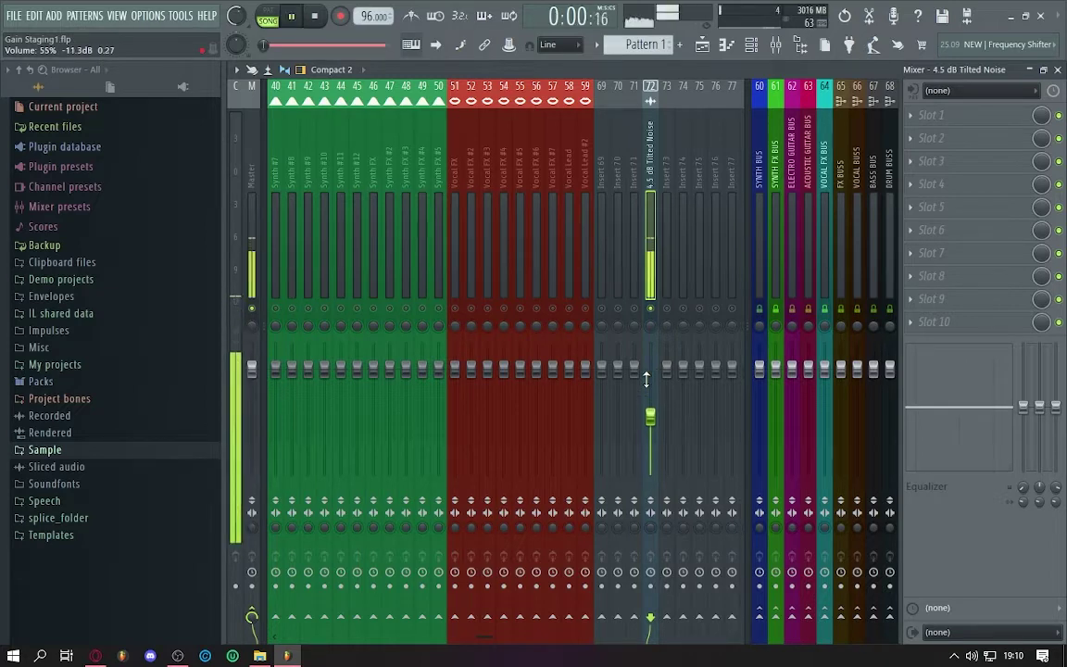
{"action": "key", "text": "space"}
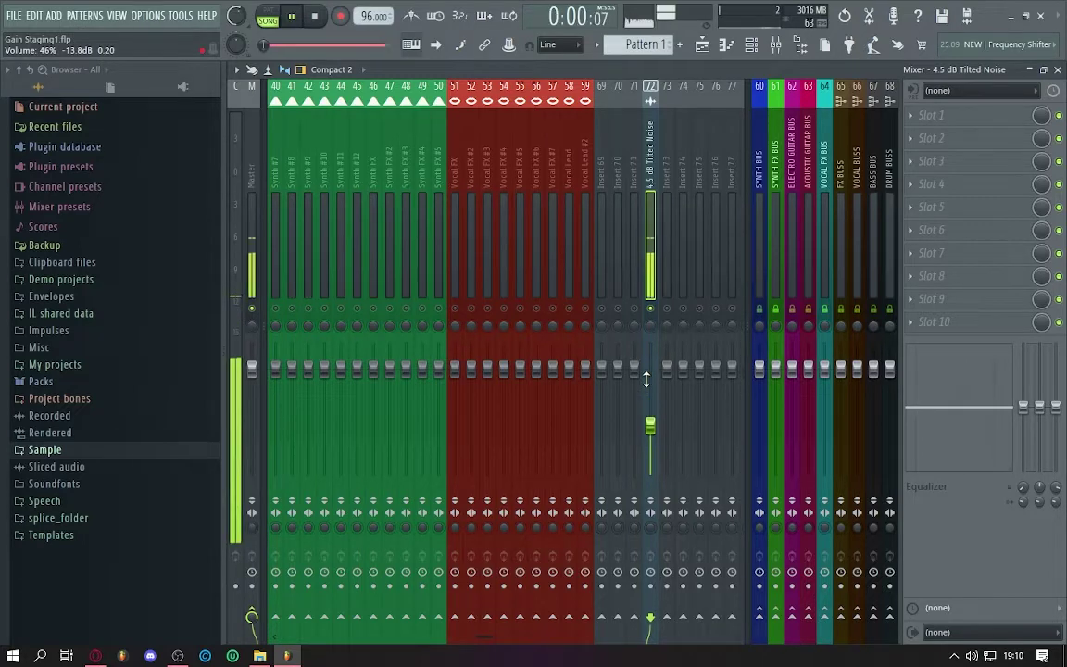
{"action": "key", "text": "space"}
{"action": "key", "text": "space"}
{"action": "scroll", "coordinate": [646, 379], "scroll_direction": "up", "scroll_amount": 1}
{"action": "key", "text": "space"}
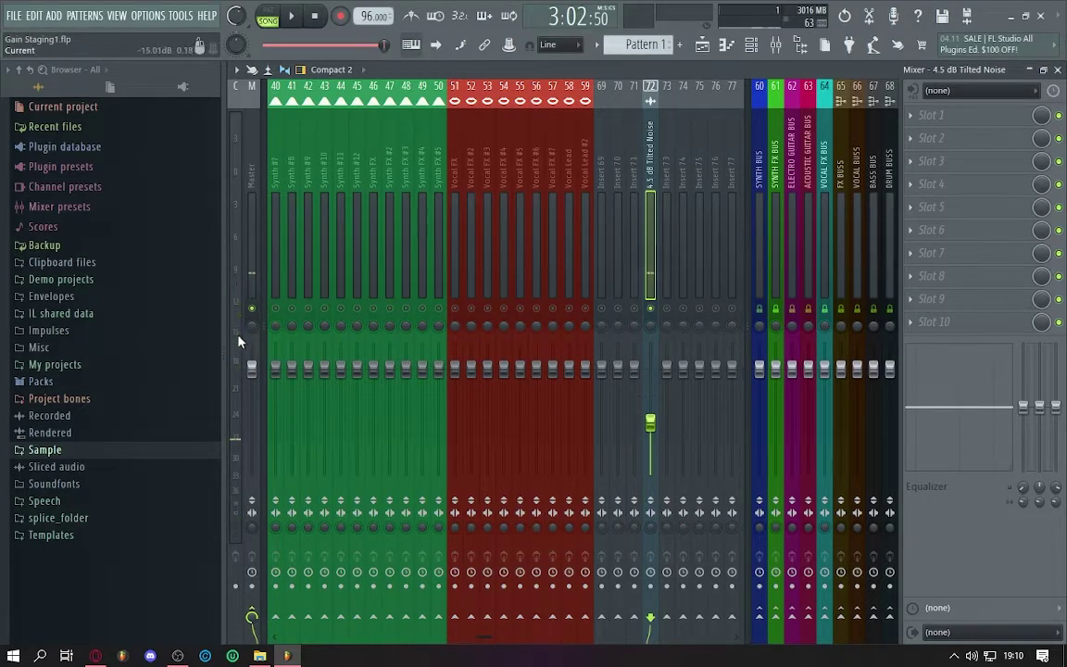
- Pull the faders of all instrument tracks, from Kick to Vocal Lead #2, down to zero, leaving out the noise track and buses
{"action": "scroll", "coordinate": [669, 245], "scroll_direction": "up", "scroll_amount": 3}
{"action": "left_click", "coordinate": [677, 248]}
{"action": "left_click_drag", "start_coordinate": [674, 253], "coordinate": [105, 315]}
{"action": "left_click_drag", "start_coordinate": [273, 365], "coordinate": [273, 474]}
{"action": "scroll", "coordinate": [436, 267], "scroll_direction": "down", "scroll_amount": 10}
{"action": "scroll", "coordinate": [436, 272], "scroll_direction": "up", "scroll_amount": 2}
{"action": "left_click", "coordinate": [439, 270]}
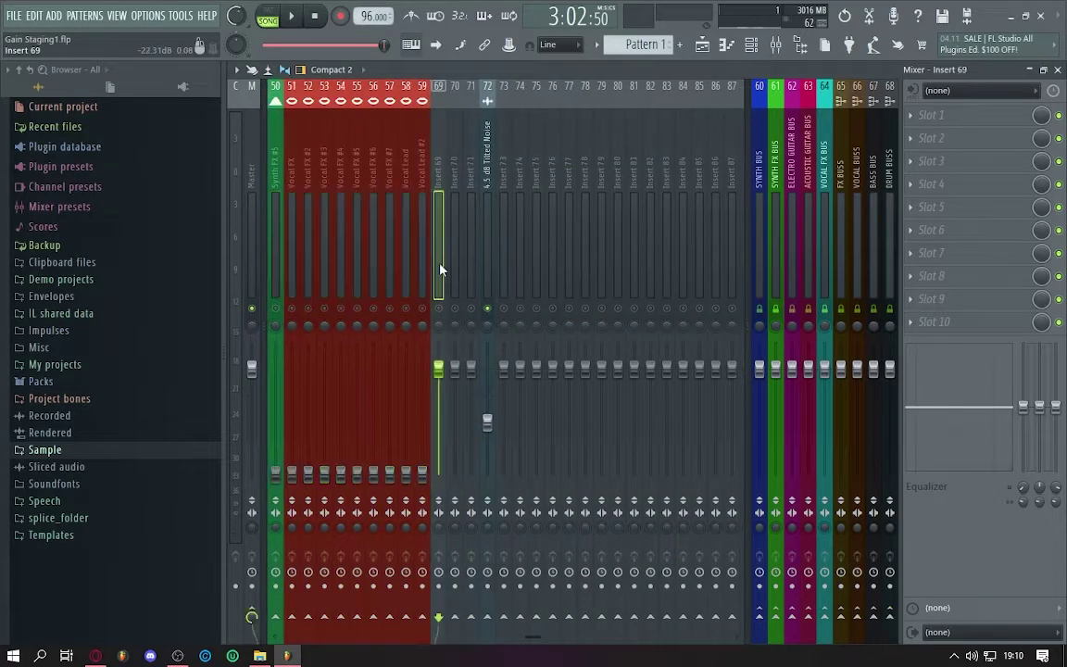
{"action": "scroll", "coordinate": [498, 268], "scroll_direction": "up", "scroll_amount": 20}
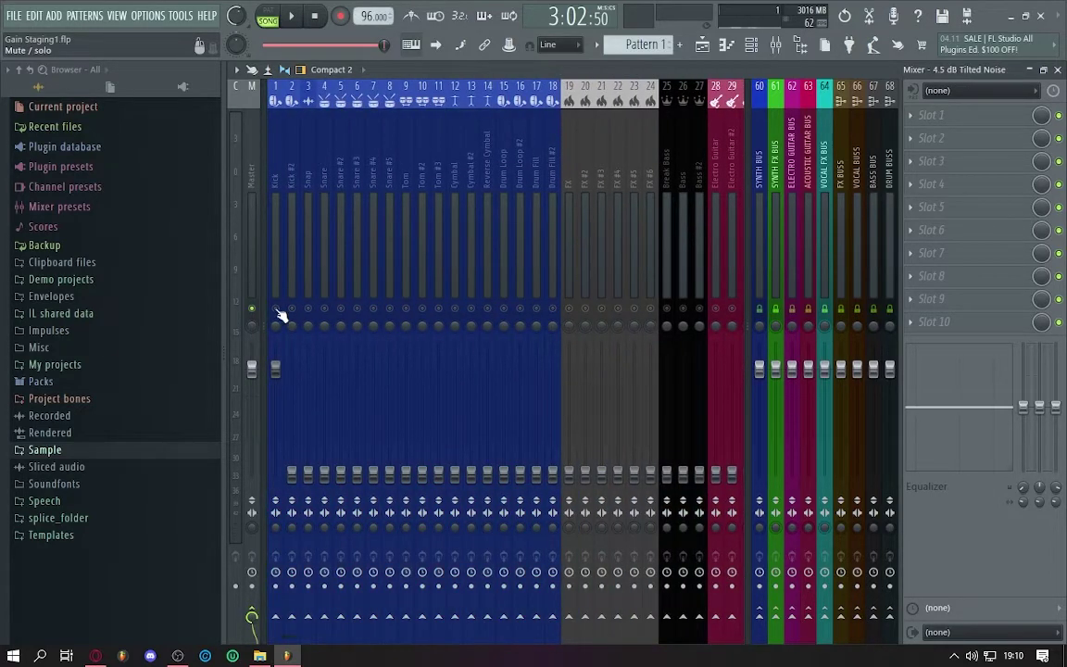
{"action": "left_click", "coordinate": [278, 316]}
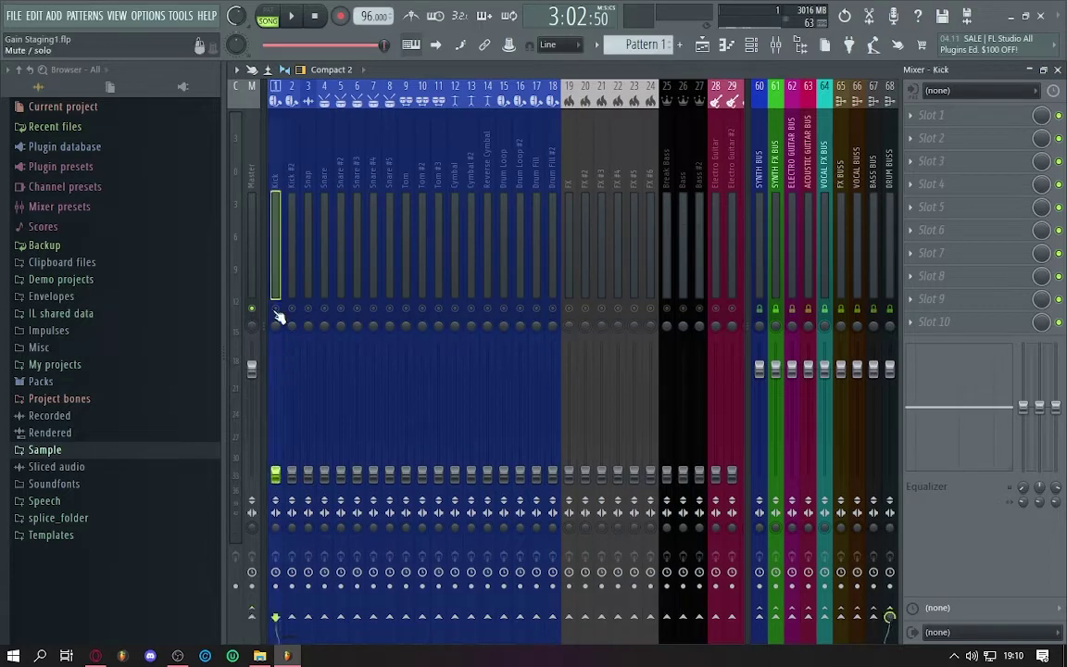
- Hide the browser and bring the playlist back into view, heading up from the noise track past the synths
{"action": "left_click", "coordinate": [800, 45]}
{"action": "left_click", "coordinate": [801, 45]}
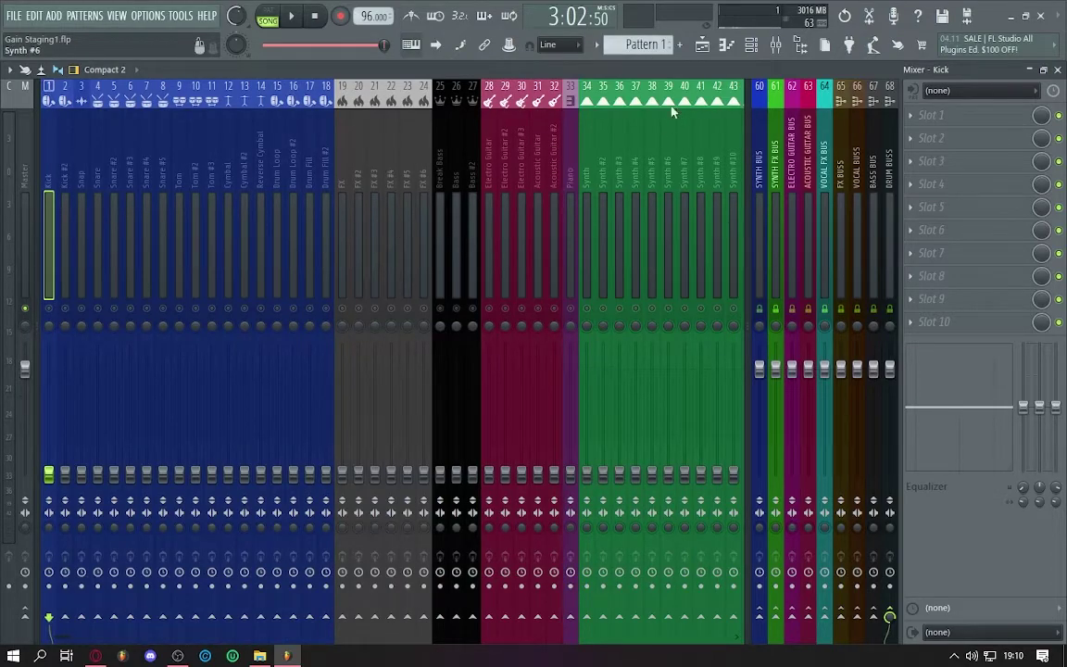
{"action": "left_click", "coordinate": [703, 45]}
{"action": "scroll", "coordinate": [500, 188], "scroll_direction": "up", "scroll_amount": 15}
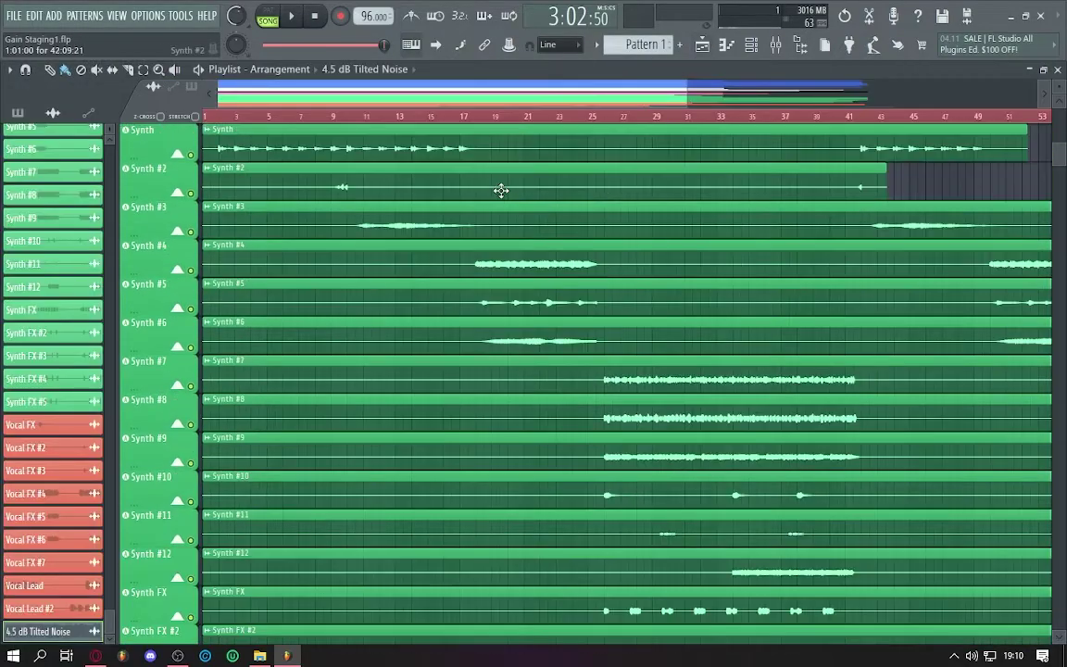
- Enlarge the Kick track in the playlist and place the playhead at bar 24, where the kick hits are dense
{"action": "scroll", "coordinate": [491, 188], "scroll_direction": "up", "scroll_amount": 9}
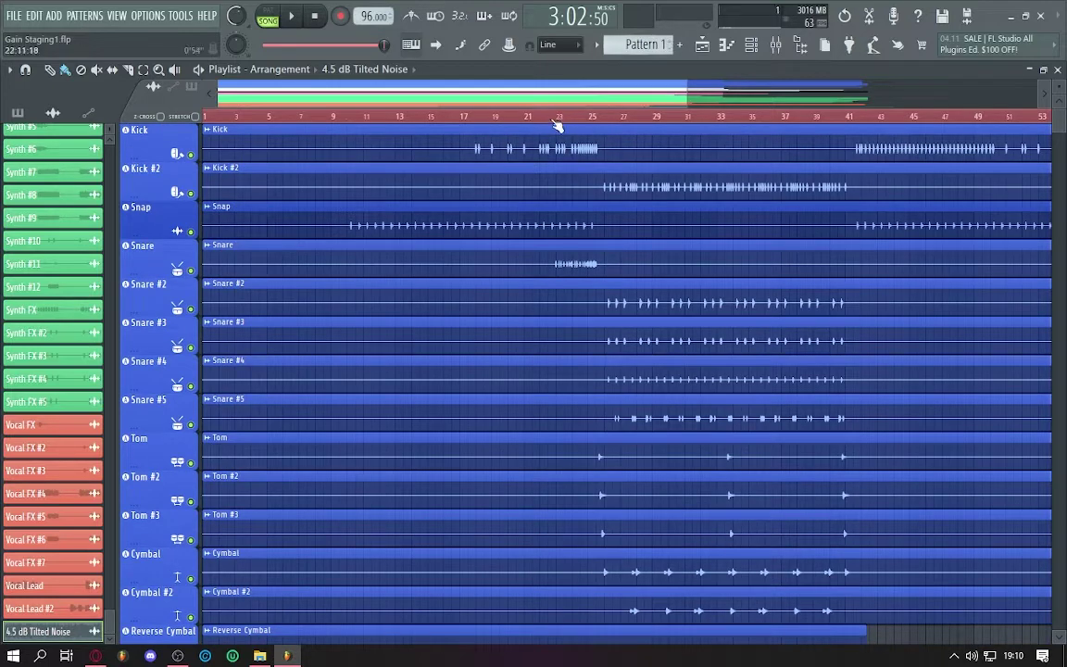
{"action": "scroll", "coordinate": [558, 107], "scroll_direction": "right", "scroll_amount": 2}
{"action": "left_click_drag", "start_coordinate": [164, 157], "coordinate": [165, 219]}
{"action": "left_click", "coordinate": [436, 112]}
{"action": "scroll", "coordinate": [529, 117], "scroll_direction": "up", "scroll_amount": 3}
{"action": "left_click", "coordinate": [510, 118]}
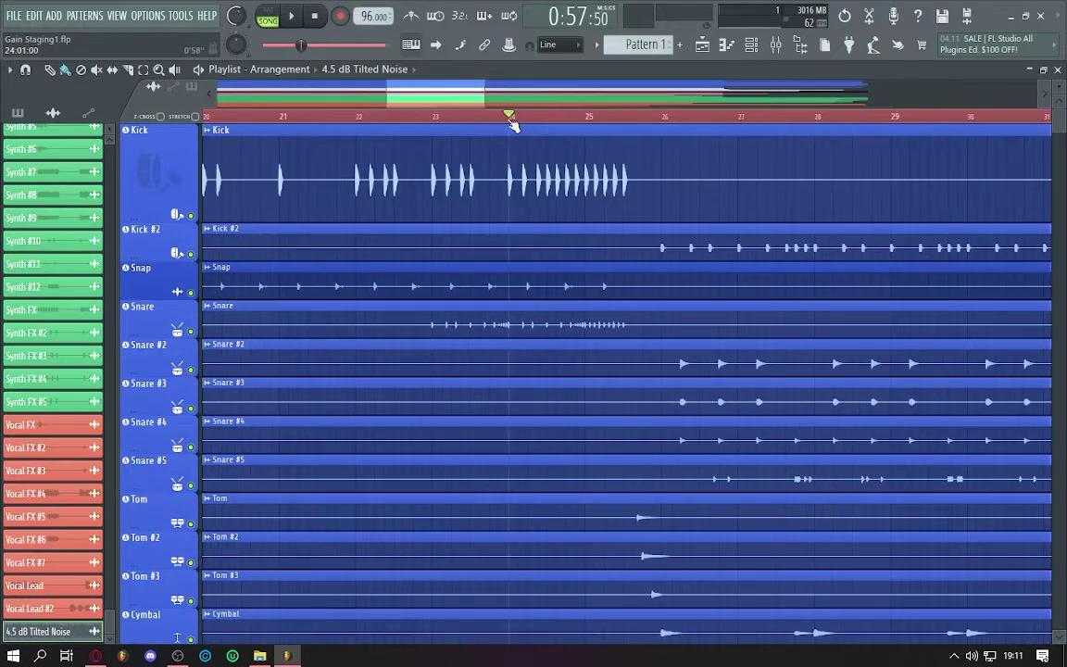
- Open the mixer and unmute the Kick track alongside the soloed 4.5 dB Tilted Noise track
{"action": "left_click", "coordinate": [786, 41]}
{"action": "scroll", "coordinate": [278, 239], "scroll_direction": "right", "scroll_amount": 3}
{"action": "scroll", "coordinate": [286, 234], "scroll_direction": "left", "scroll_amount": 3}
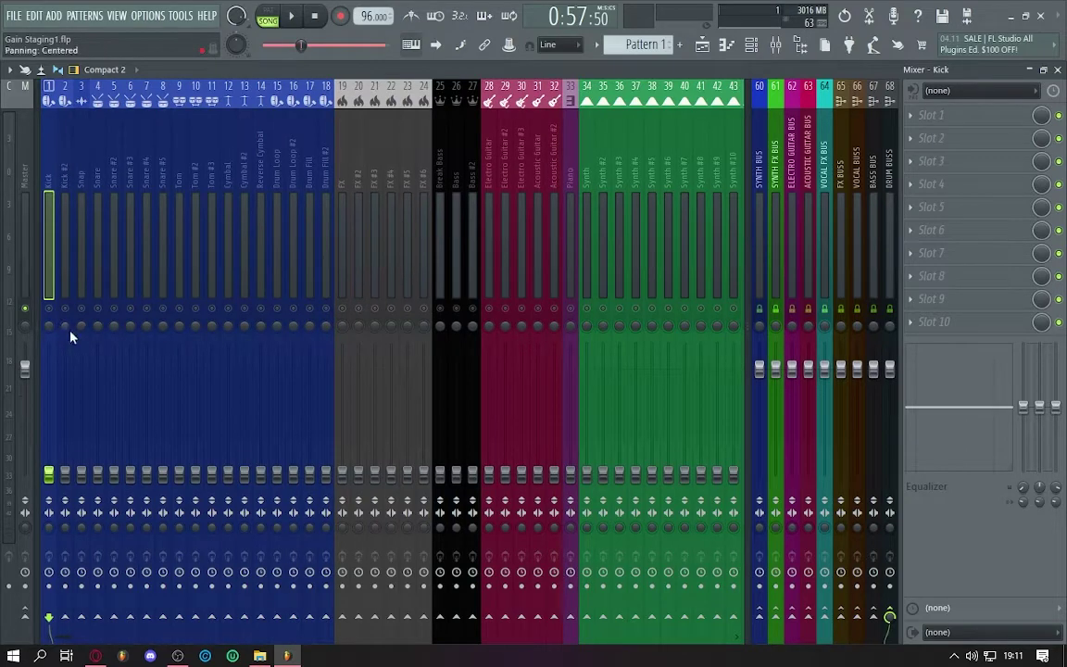
{"action": "scroll", "coordinate": [440, 174], "scroll_direction": "right", "scroll_amount": 5}
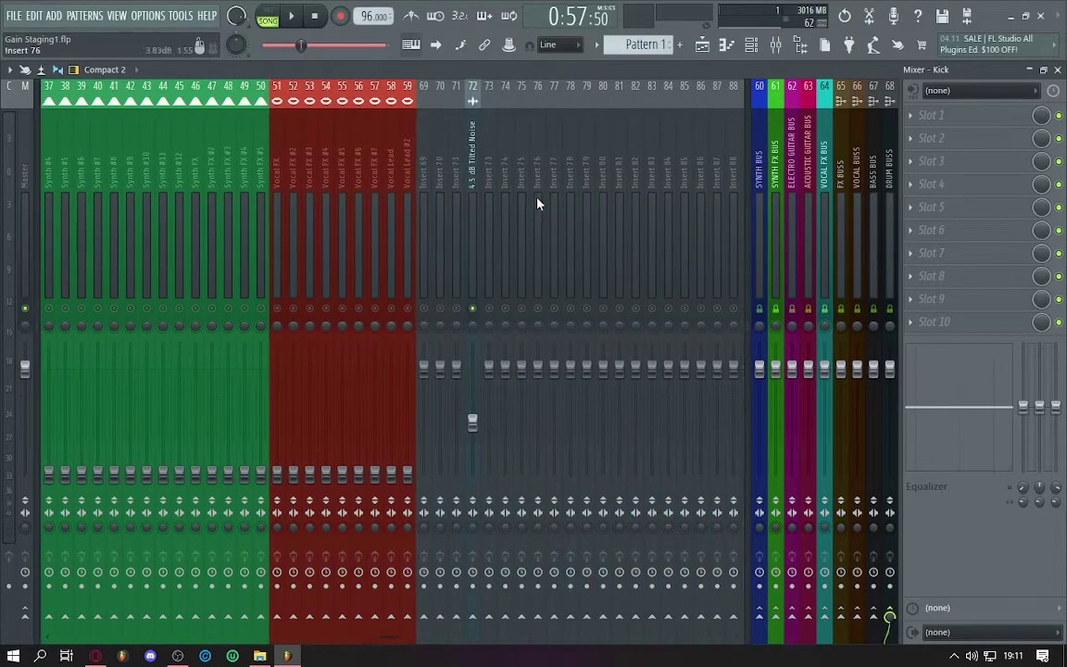
{"action": "scroll", "coordinate": [262, 207], "scroll_direction": "left", "scroll_amount": 5}
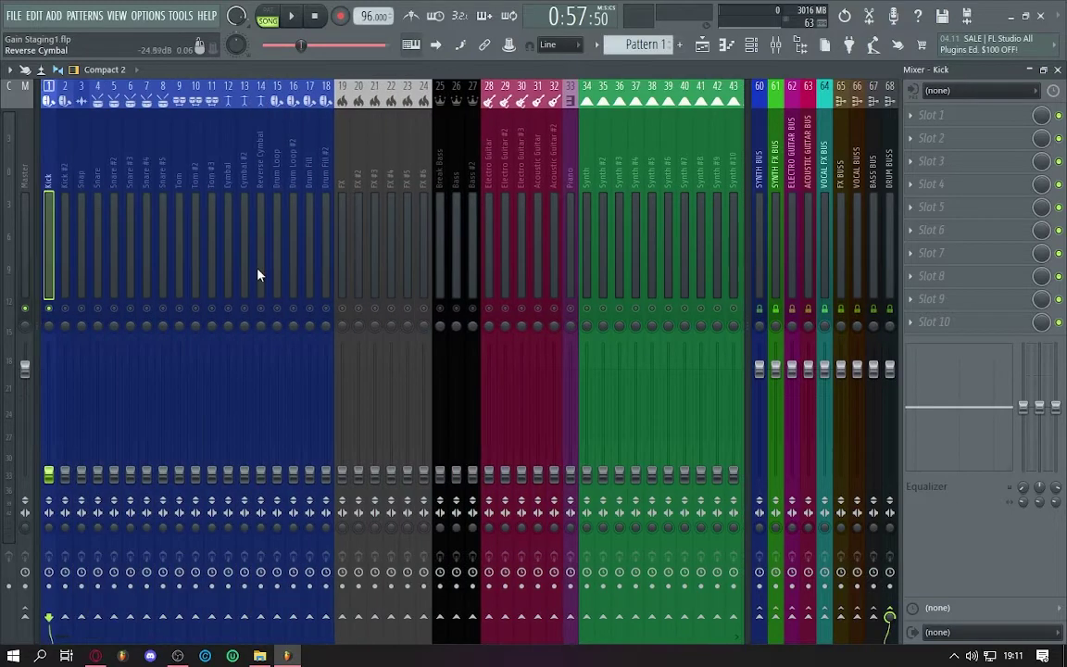
- Raise the Kick mixer fader to 62% (-9.3 dB) while playing it against the noise
{"action": "key", "text": "space"}
{"action": "left_click_drag", "start_coordinate": [49, 474], "coordinate": [50, 435]}
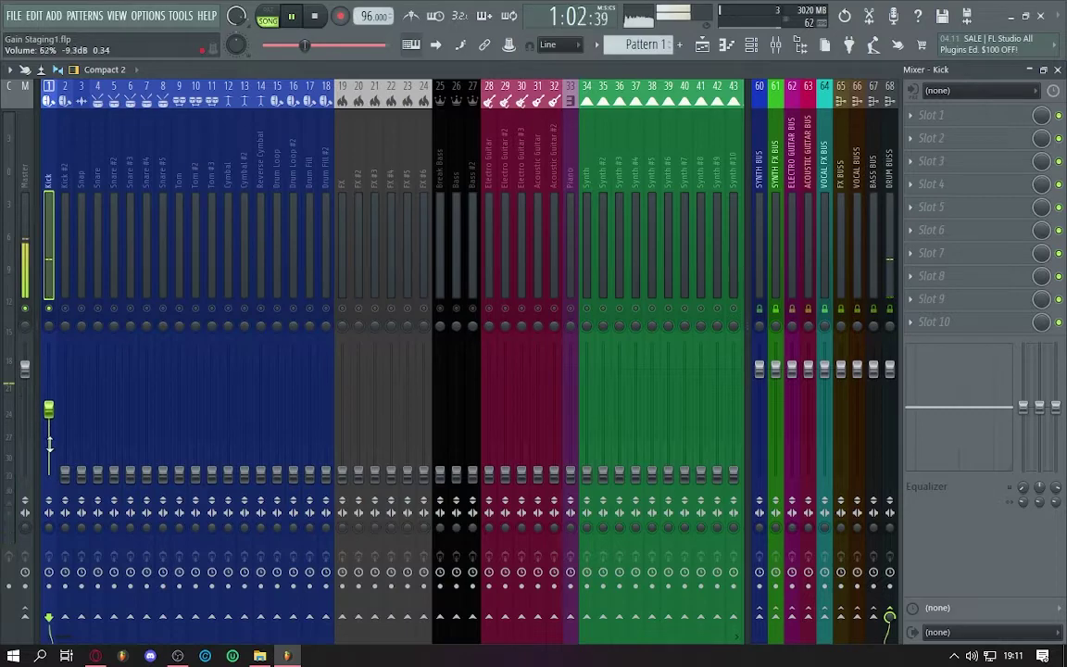
{"action": "key", "text": "space"}
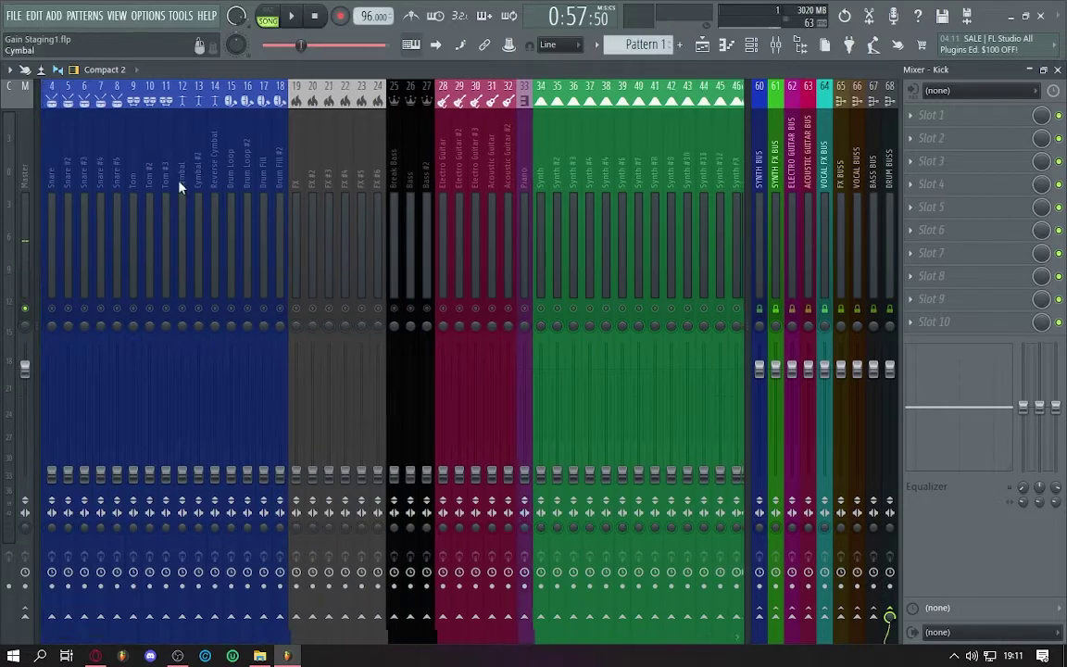
- Play from bar 24 again and raise the Kick mixer fader to 89% (-2.6 dB) against the noise
{"action": "scroll", "coordinate": [163, 176], "scroll_direction": "right", "scroll_amount": 10}
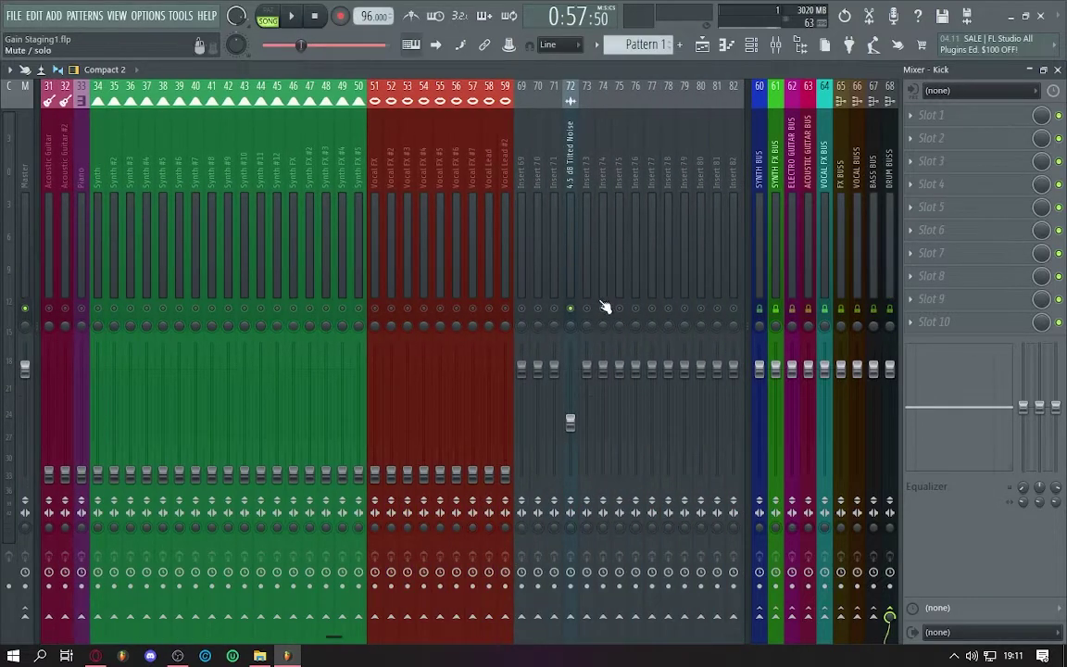
{"action": "scroll", "coordinate": [492, 275], "scroll_direction": "left", "scroll_amount": 10}
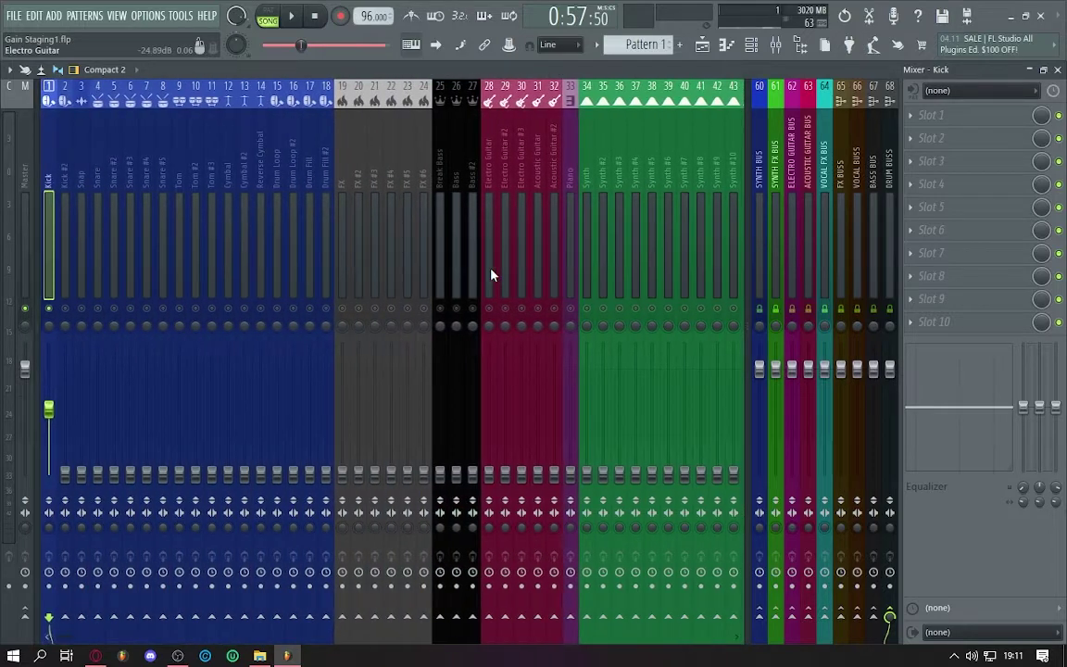
{"action": "scroll", "coordinate": [491, 275], "scroll_direction": "right", "scroll_amount": 6}
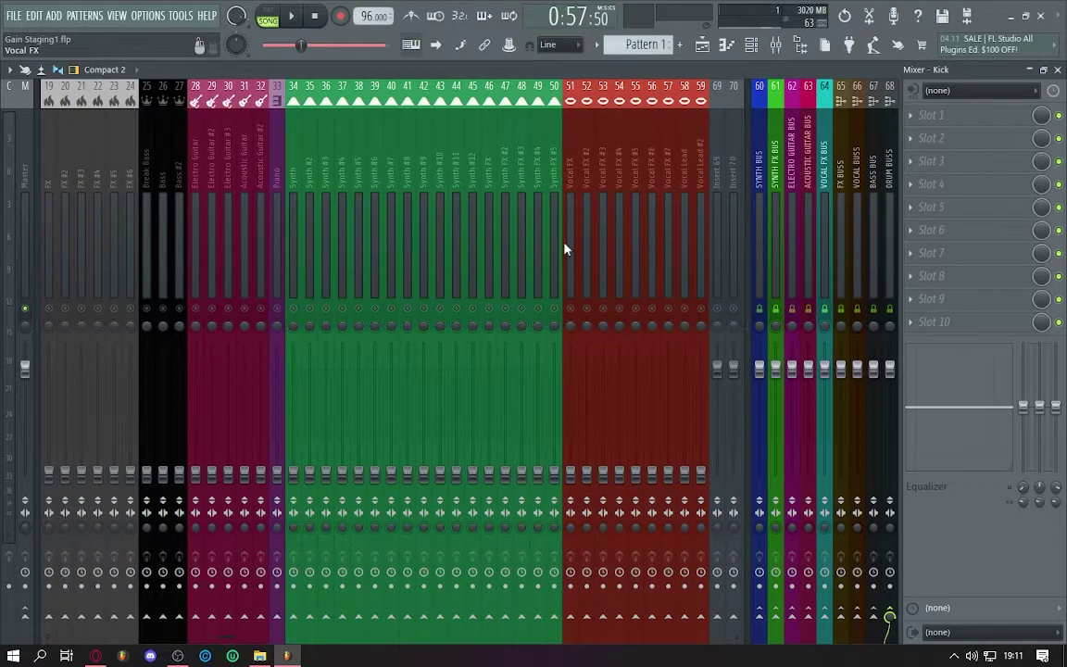
{"action": "scroll", "coordinate": [566, 248], "scroll_direction": "left", "scroll_amount": 6}
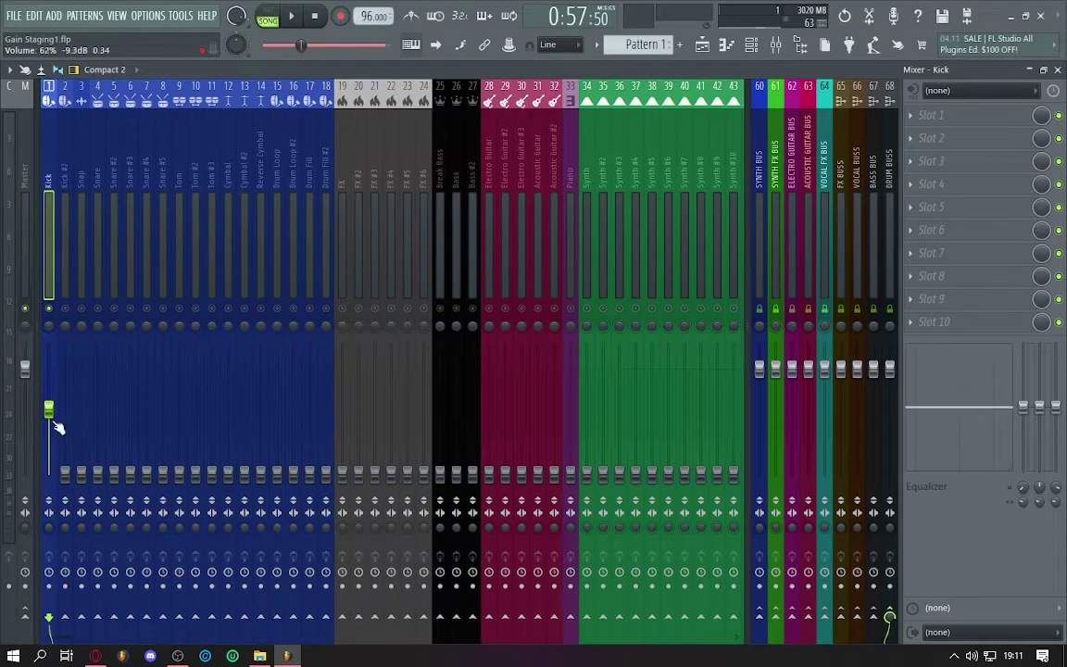
{"action": "key", "text": "space"}
{"action": "left_click_drag", "start_coordinate": [49, 418], "coordinate": [47, 416]}
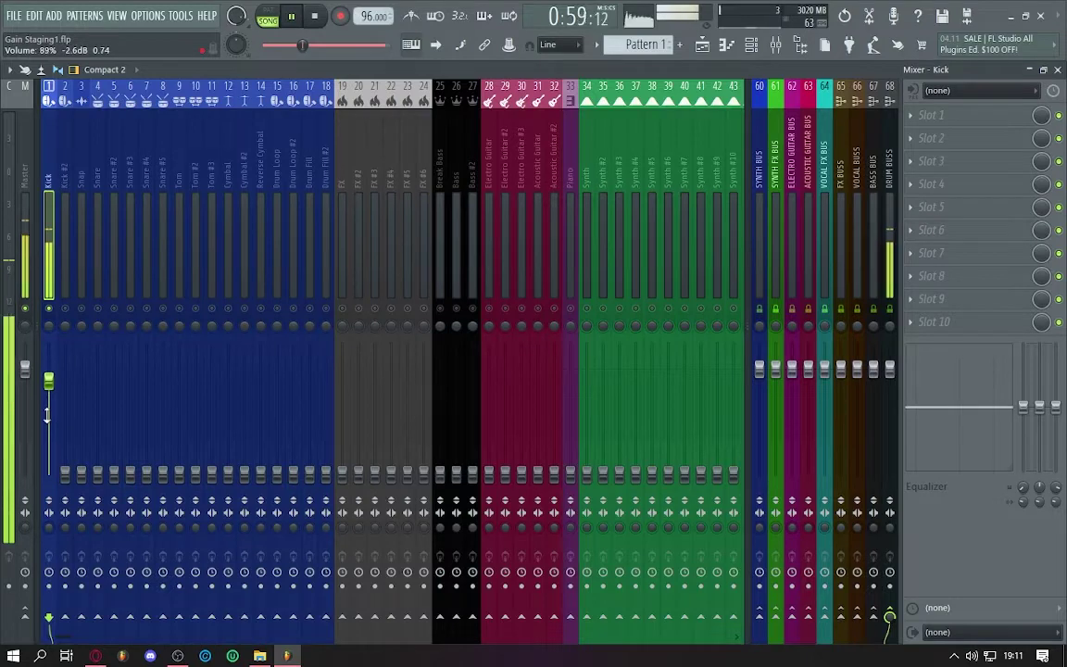
{"action": "key", "text": "space"}
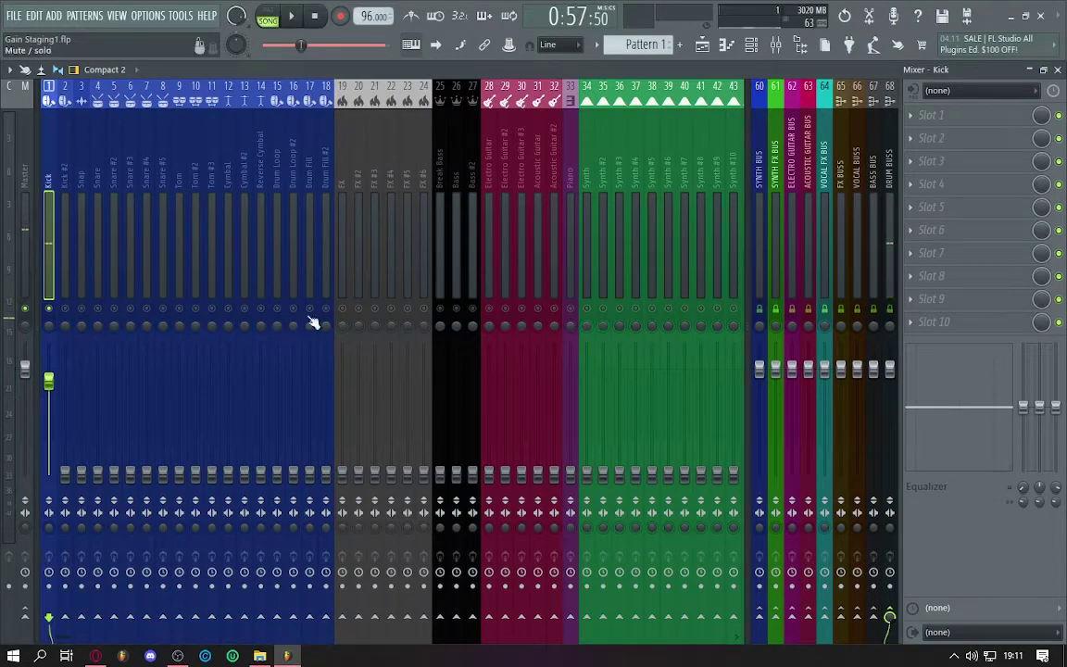
- Place the channel rack beside the playlist and narrow it so that both can be worked in together
{"action": "mouse_move", "coordinate": [169, 660]}
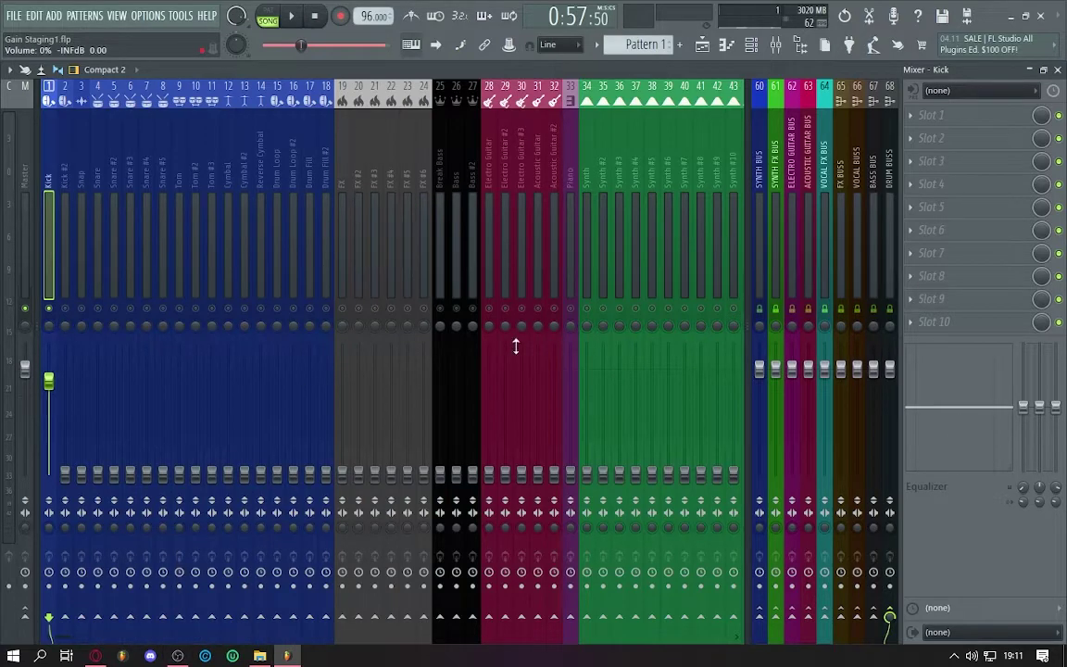
{"action": "scroll", "coordinate": [435, 213], "scroll_direction": "down", "scroll_amount": 9}
{"action": "scroll", "coordinate": [443, 211], "scroll_direction": "up", "scroll_amount": 9}
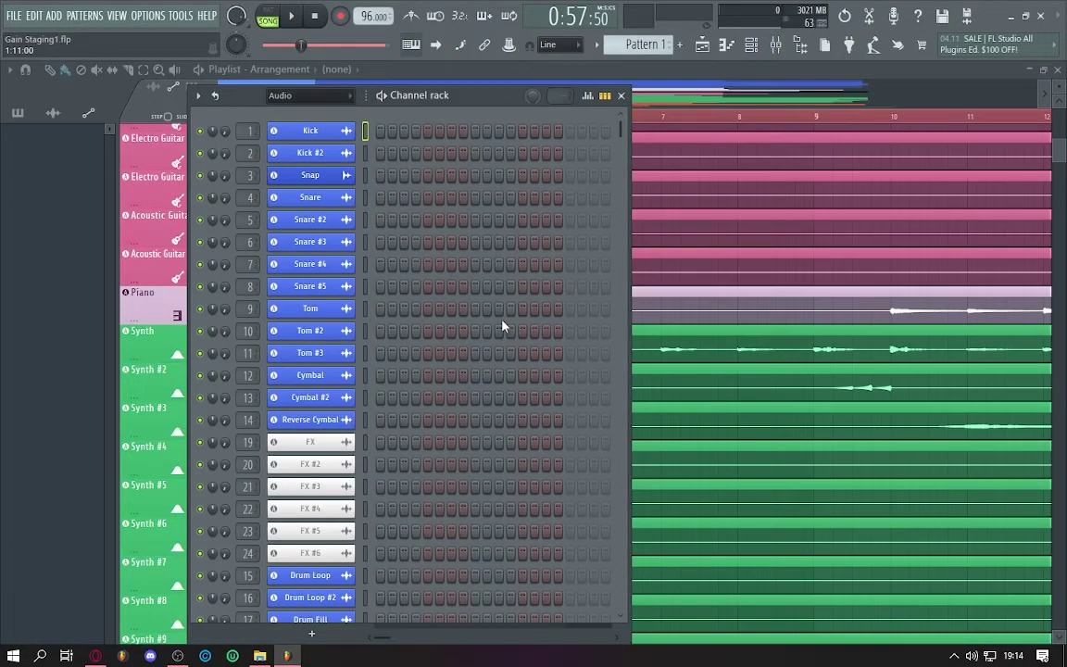
{"action": "left_click_drag", "start_coordinate": [421, 96], "coordinate": [236, 66]}
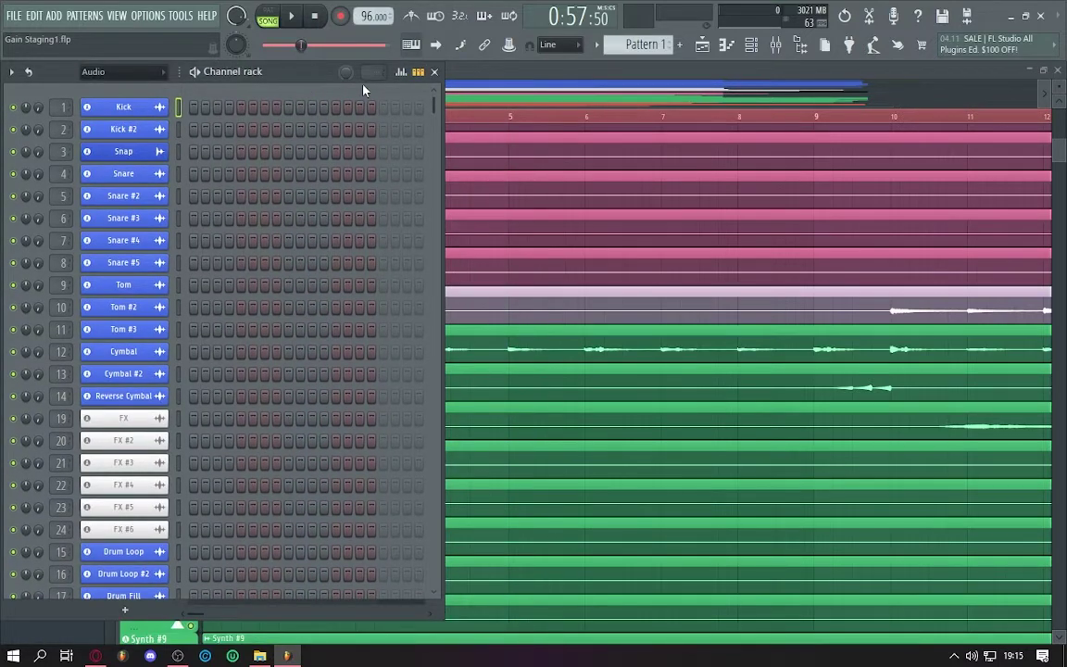
{"action": "left_click_drag", "start_coordinate": [442, 118], "coordinate": [303, 130]}
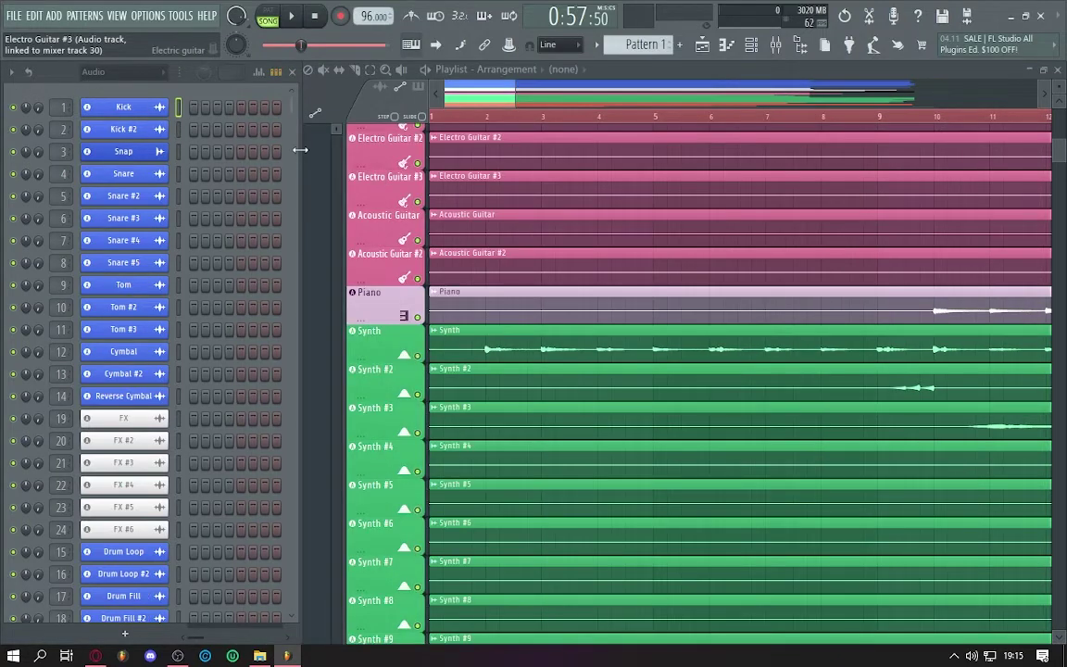
{"action": "left_click_drag", "start_coordinate": [300, 150], "coordinate": [345, 174]}
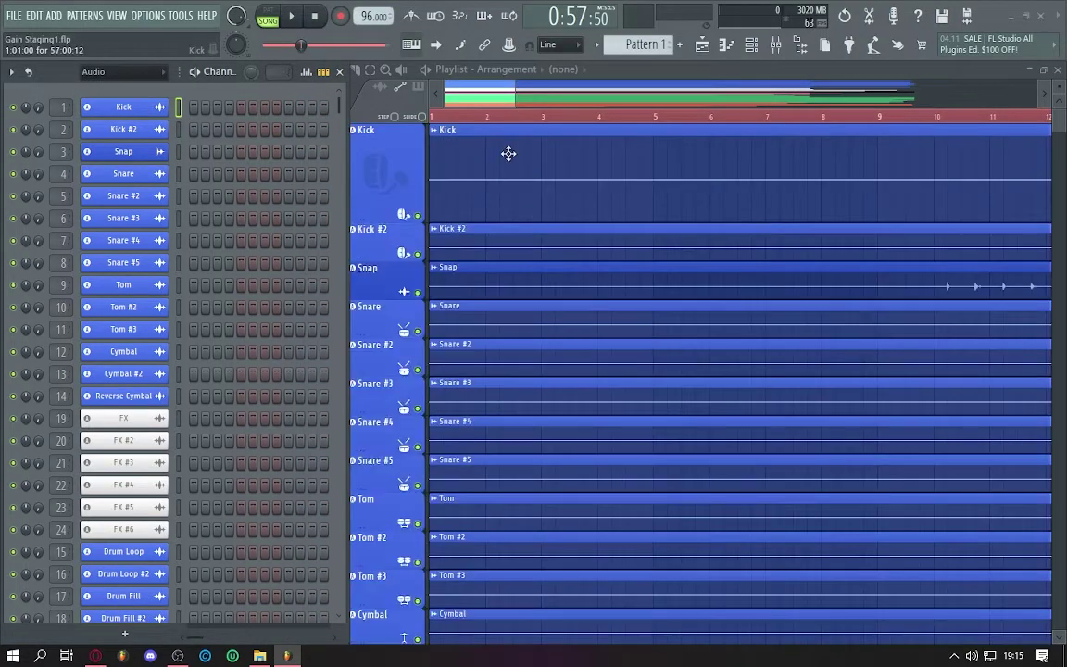
- Look over the full arrangement in the playlist and check the mute states and fader levels of the mixer tracks
{"action": "scroll", "coordinate": [593, 143], "scroll_direction": "down", "scroll_amount": 8}
{"action": "scroll", "coordinate": [593, 143], "scroll_direction": "down", "scroll_amount": 3}
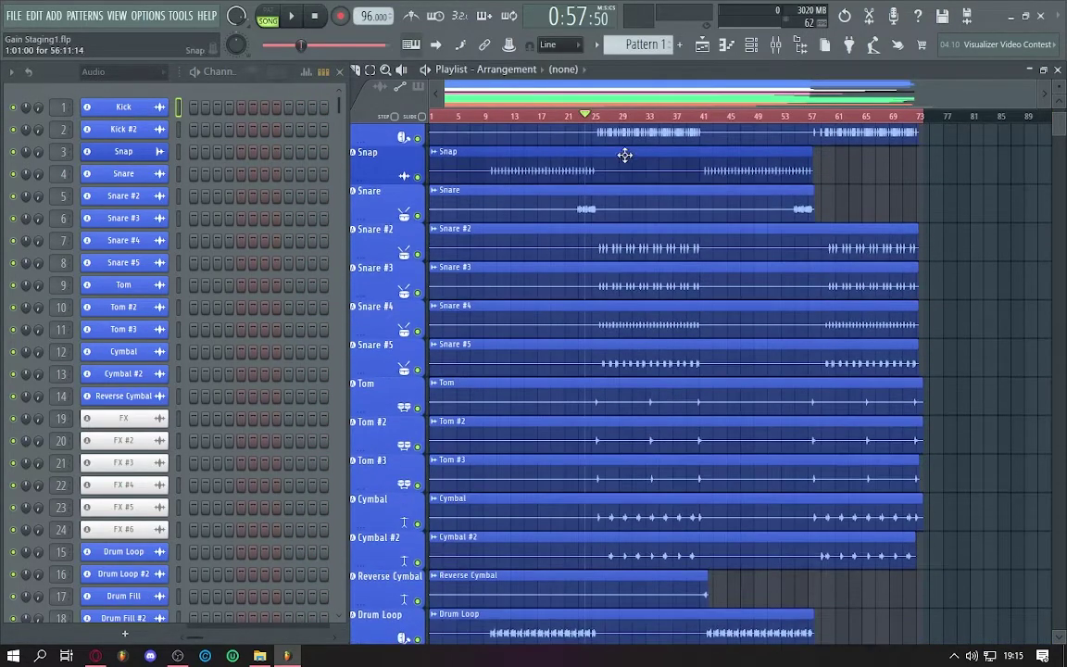
{"action": "scroll", "coordinate": [512, 226], "scroll_direction": "up", "scroll_amount": 3}
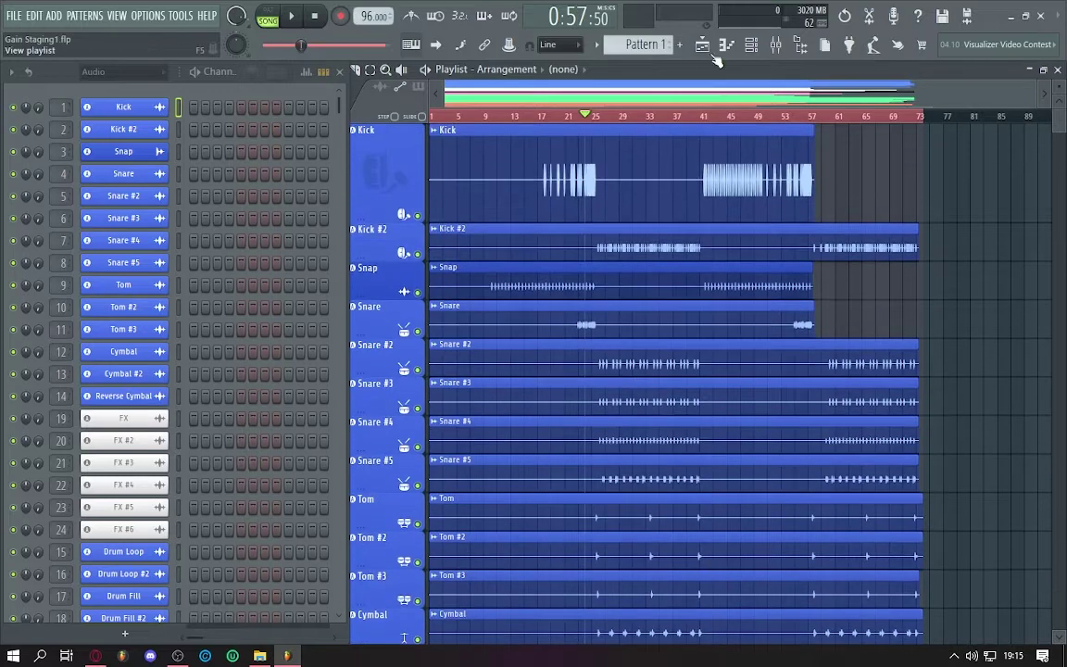
{"action": "left_click", "coordinate": [777, 41]}
{"action": "right_click", "coordinate": [565, 311]}
{"action": "right_click", "coordinate": [565, 311]}
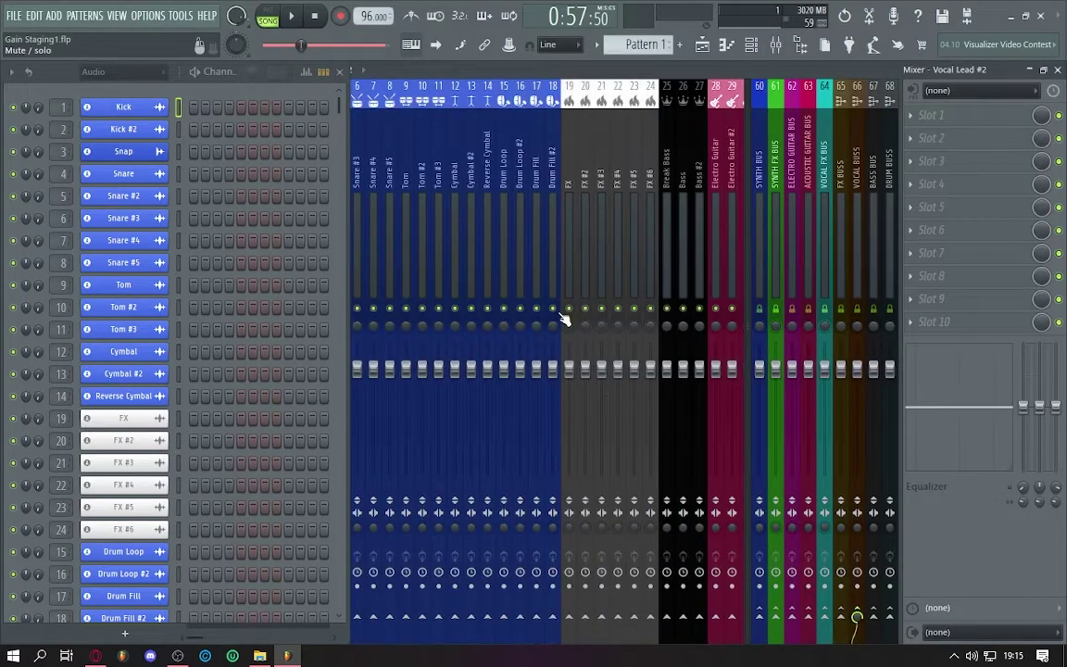
{"action": "scroll", "coordinate": [574, 249], "scroll_direction": "down", "scroll_amount": 6}
{"action": "scroll", "coordinate": [519, 247], "scroll_direction": "up", "scroll_amount": 6}
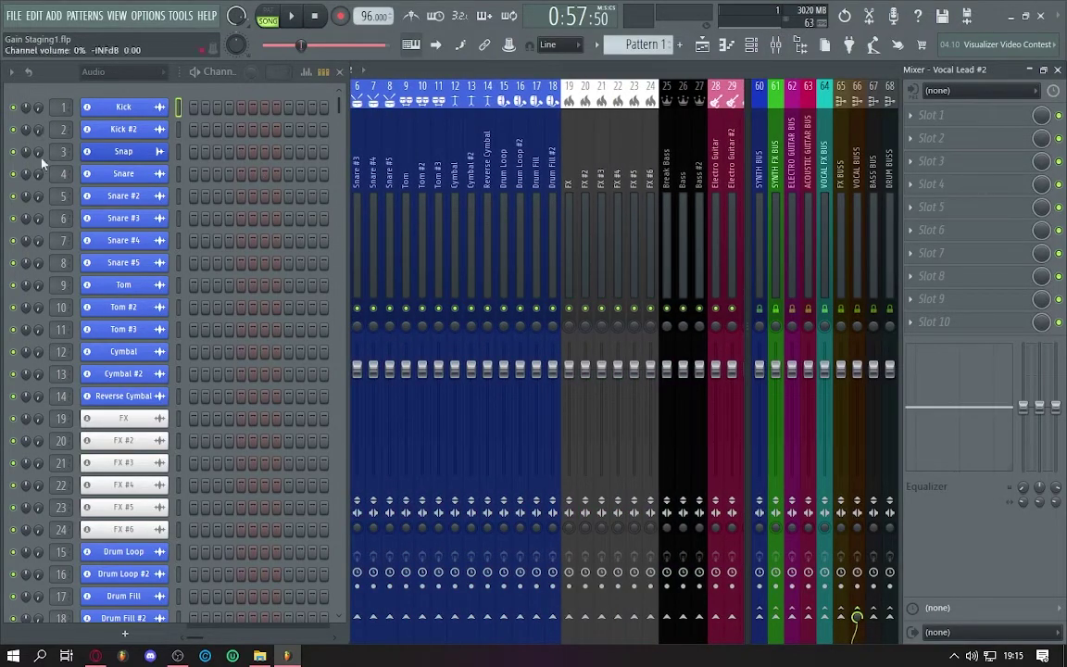
{"action": "key", "text": "F5"}
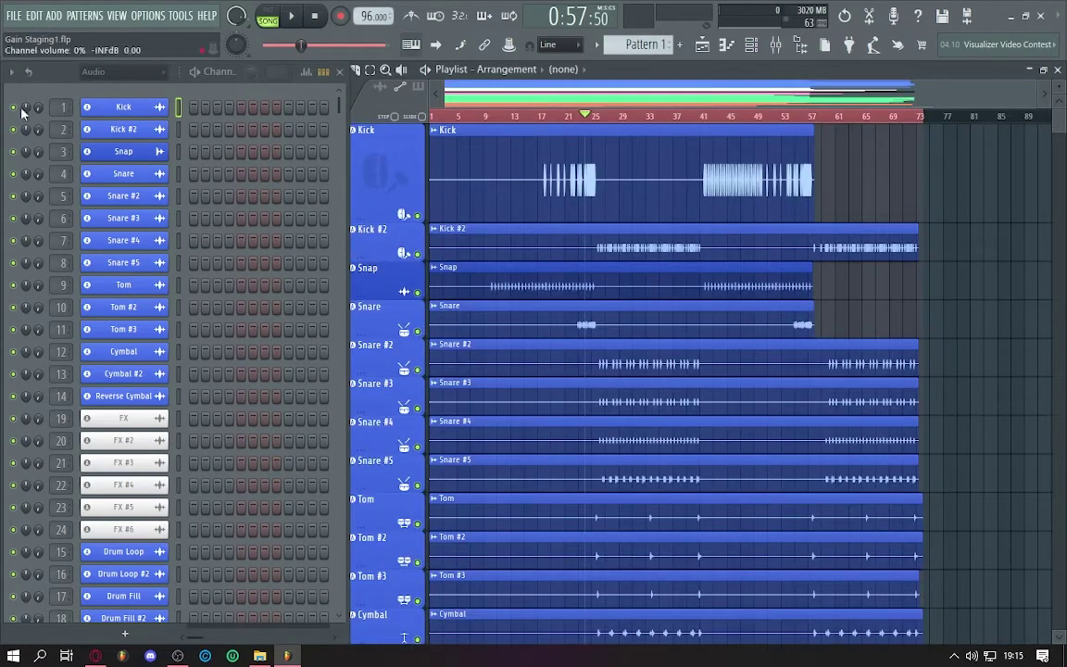
- Raise the Kick channel volume to 53% (-11.8 dB) in the channel rack while playing the kick section from bar 24
{"action": "scroll", "coordinate": [599, 121], "scroll_direction": "up", "scroll_amount": 3}
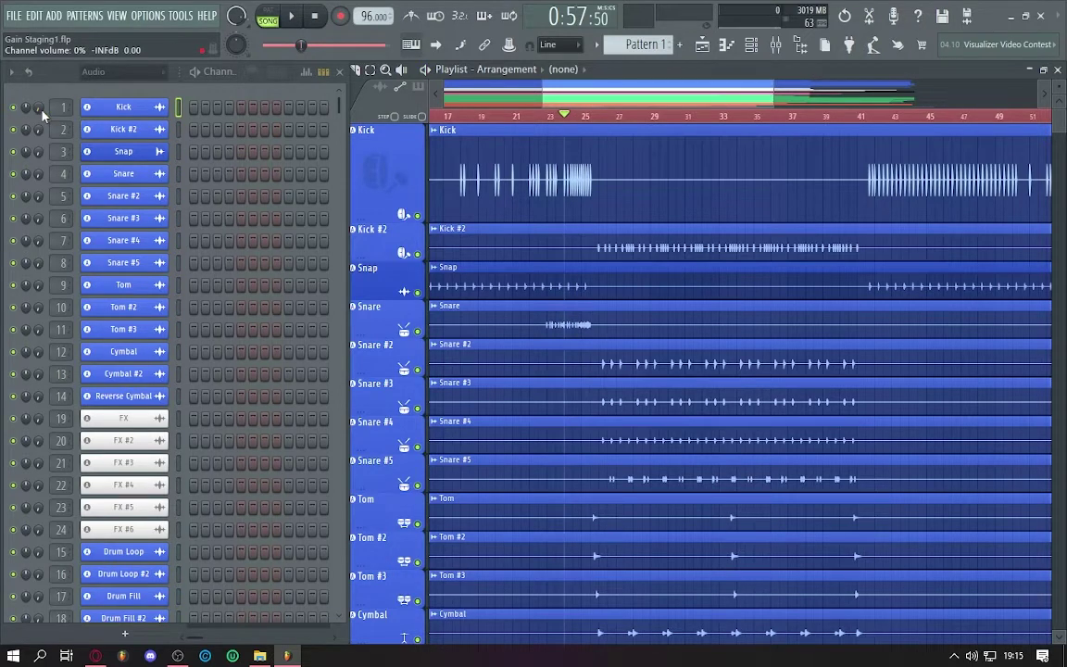
{"action": "key", "text": "space"}
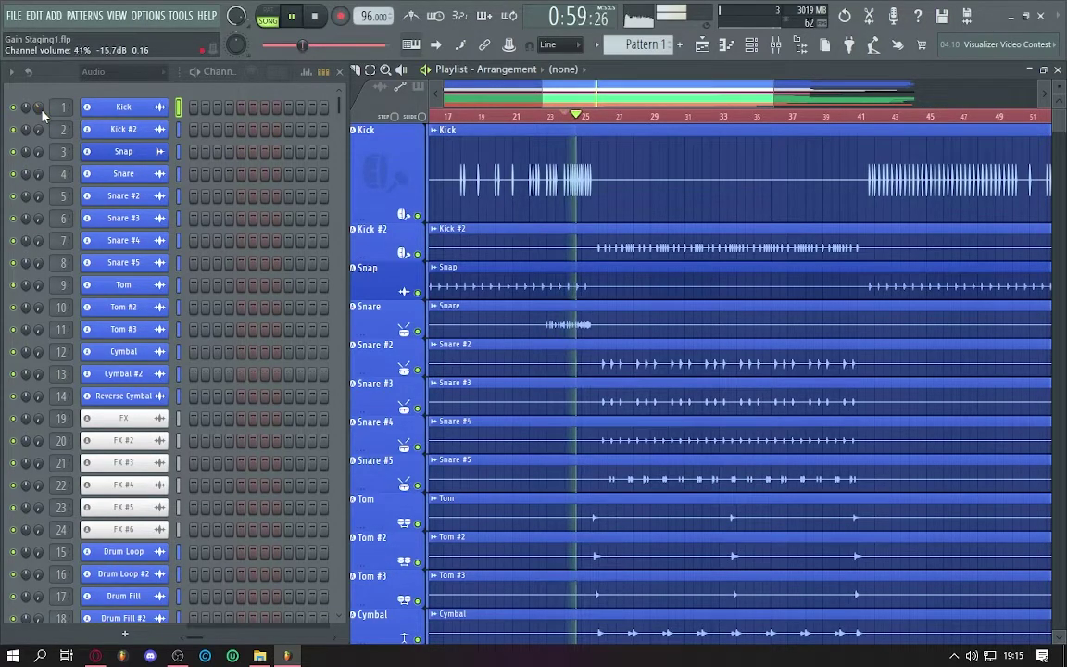
{"action": "scroll", "coordinate": [41, 110], "scroll_direction": "up", "scroll_amount": 3}
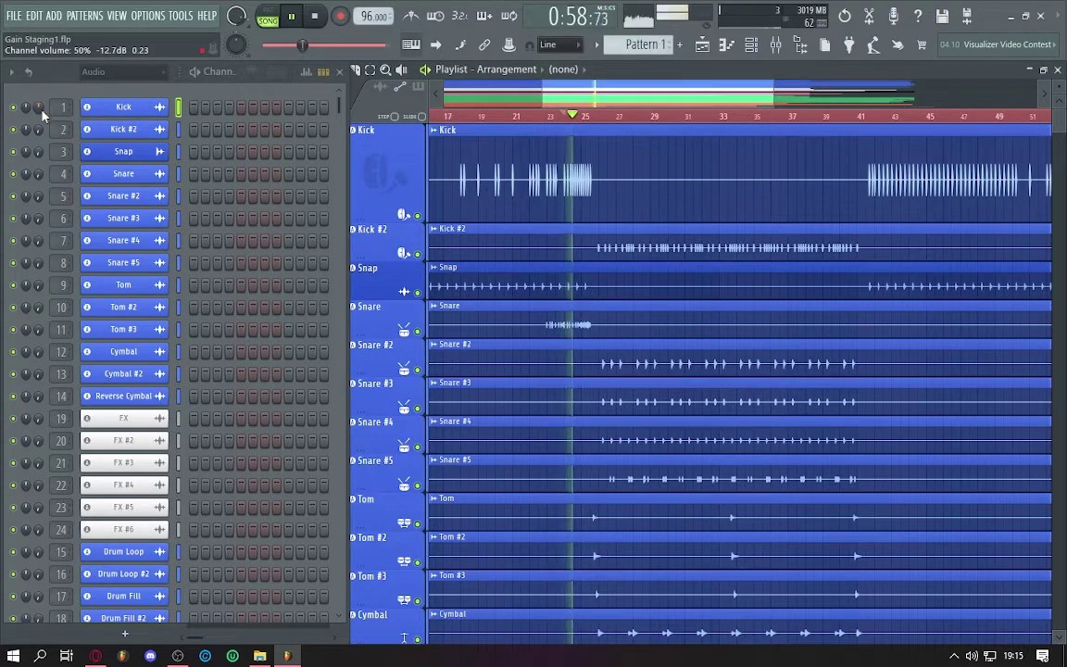
{"action": "scroll", "coordinate": [40, 110], "scroll_direction": "up", "scroll_amount": 1}
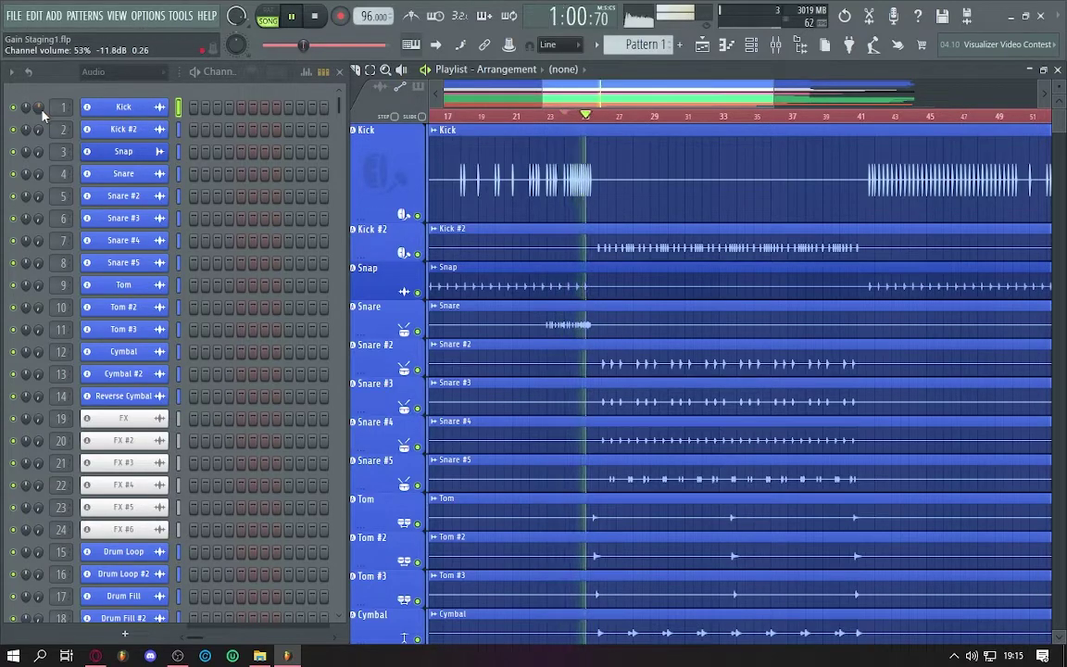
{"action": "key", "text": "space"}
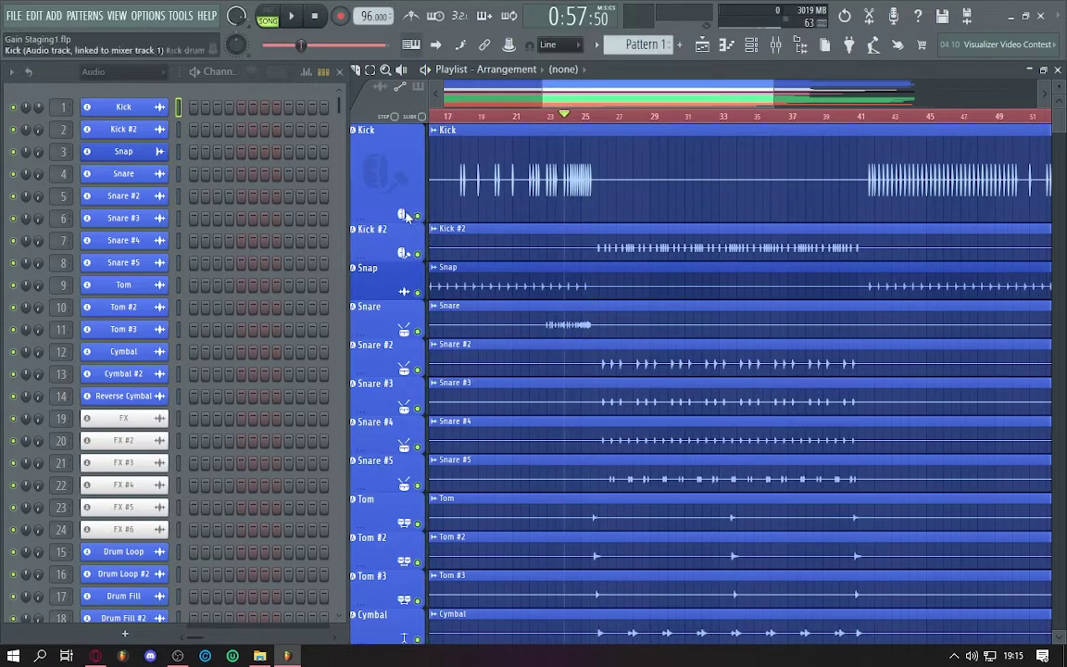
- Mute Kick in the playlist and raise the Kick #2 channel volume past 44% (-14.6 dB) during playback
{"action": "left_click", "coordinate": [417, 217]}
{"action": "key", "text": "space"}
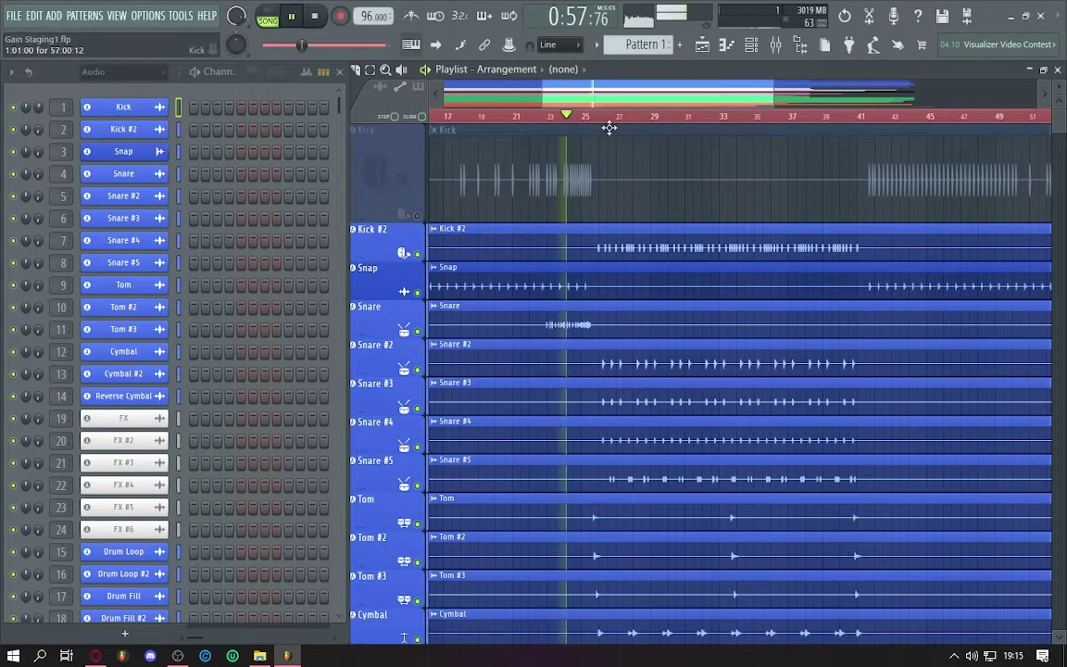
{"action": "scroll", "coordinate": [38, 130], "scroll_direction": "up", "scroll_amount": 8}
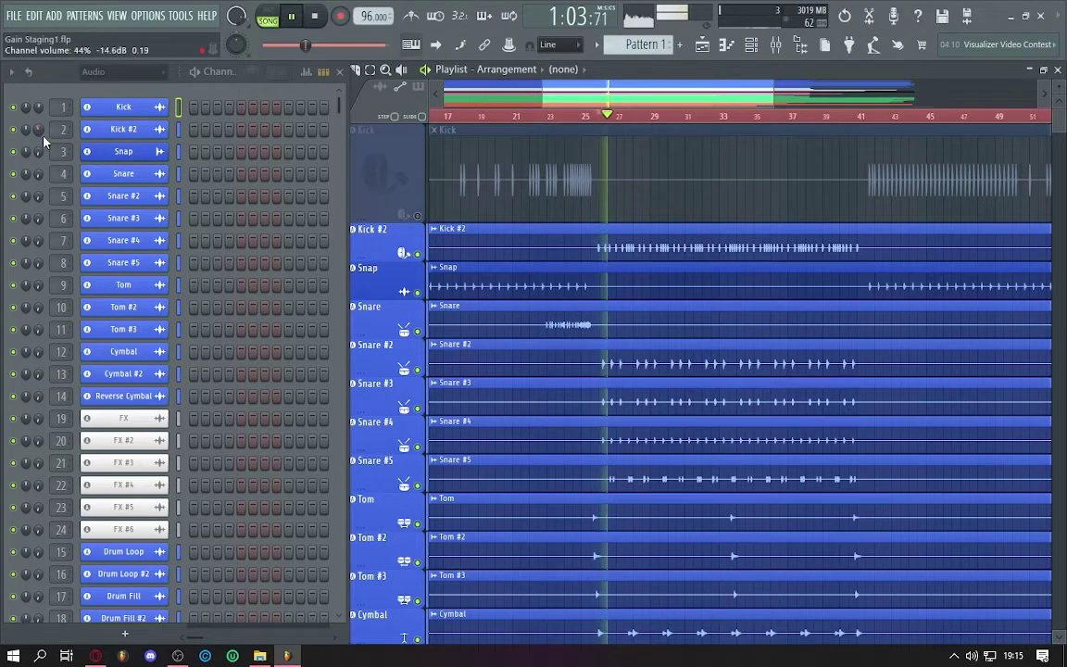
{"action": "scroll", "coordinate": [42, 137], "scroll_direction": "up", "scroll_amount": 2}
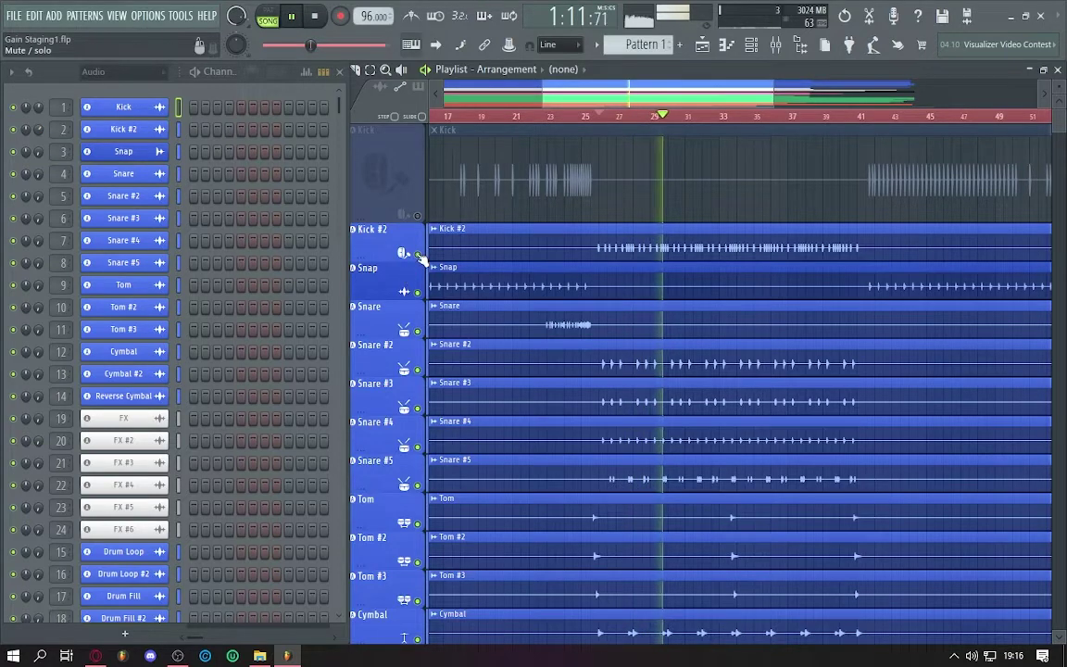
- Play from about bar 41 with Kick and Kick #2 muted and raise the Snap channel volume to 41% (-15.7 dB)
{"action": "scroll", "coordinate": [610, 94], "scroll_direction": "down", "scroll_amount": 3}
{"action": "left_click", "coordinate": [649, 115]}
{"action": "left_click", "coordinate": [416, 215]}
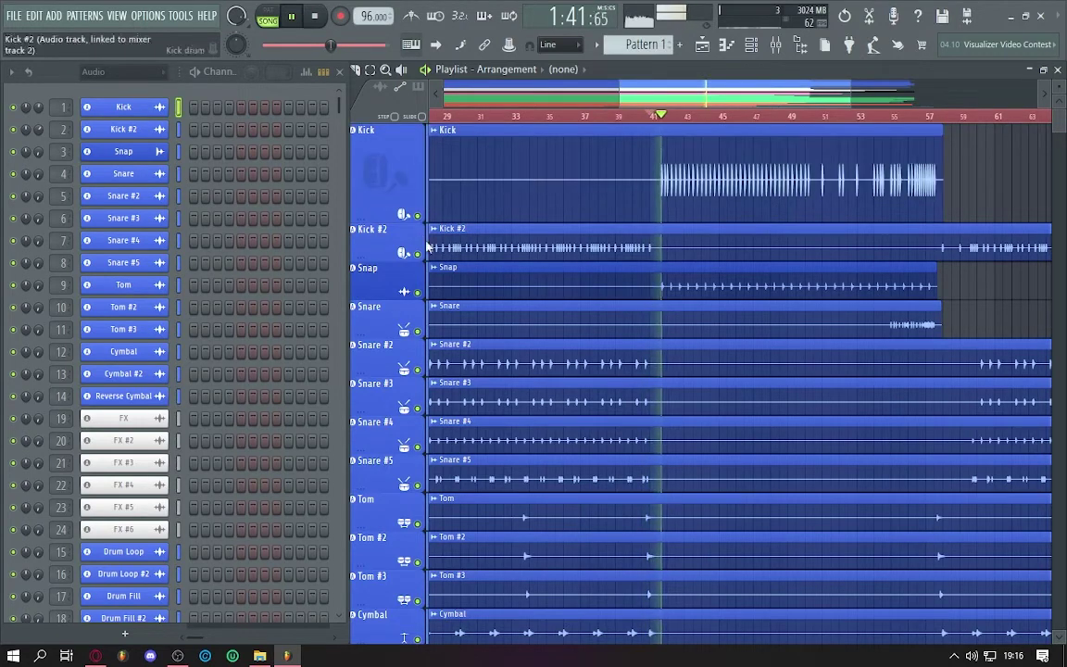
{"action": "left_click", "coordinate": [418, 253]}
{"action": "left_click", "coordinate": [418, 216]}
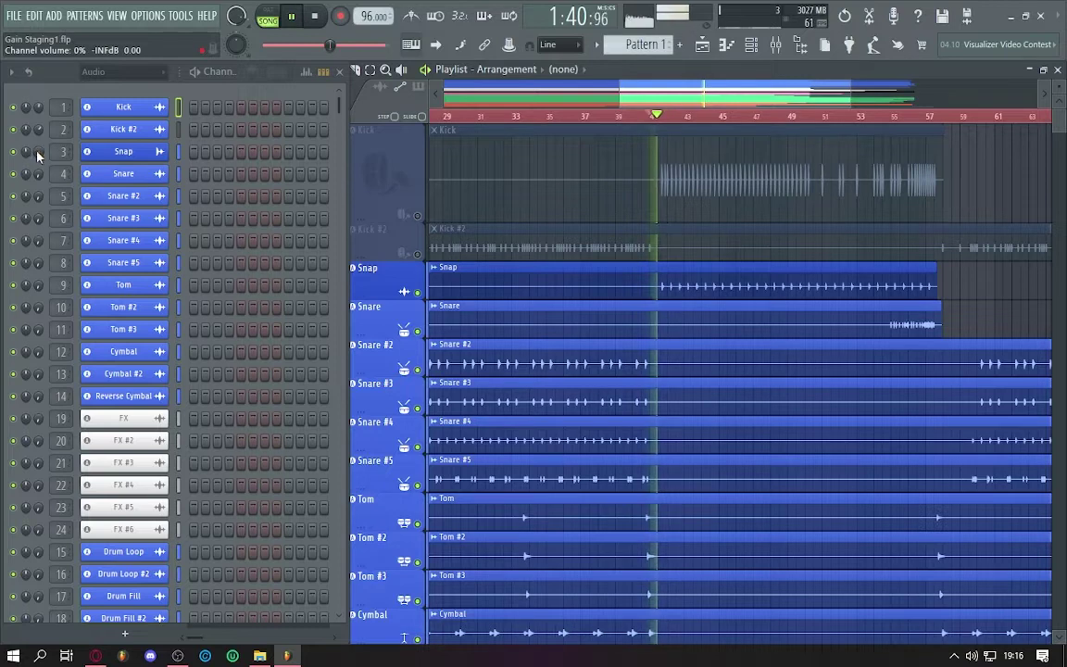
{"action": "scroll", "coordinate": [38, 155], "scroll_direction": "up", "scroll_amount": 5}
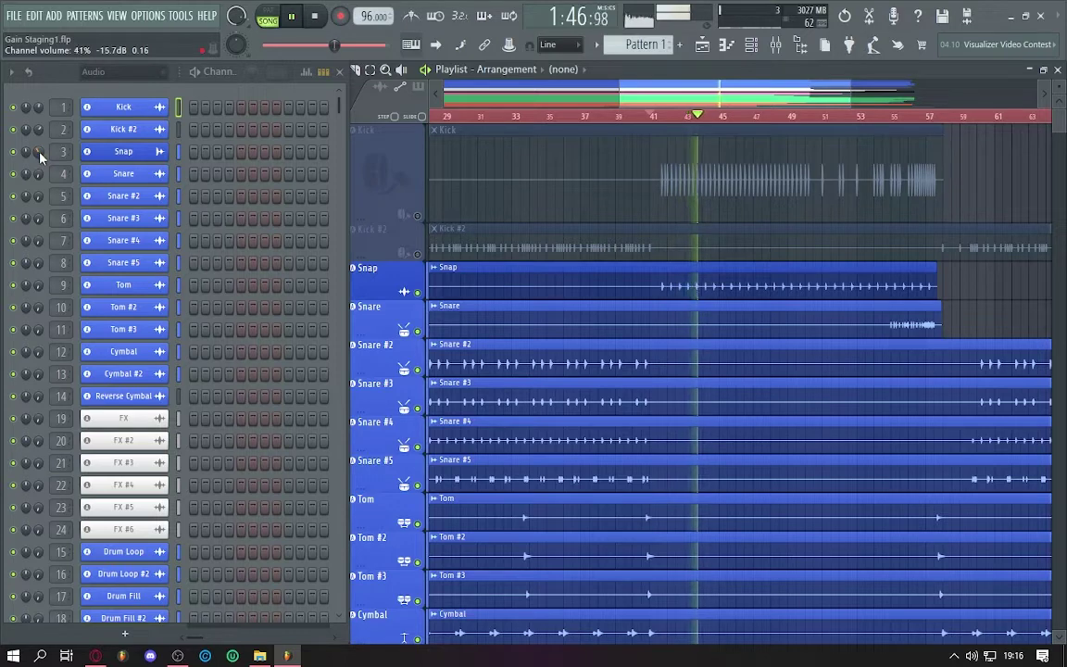
- With Snap muted, play from about bar 55, raise the Snare channel volume to 47% (-13.7 dB), and mute Snare
{"action": "left_click", "coordinate": [898, 119]}
{"action": "left_click", "coordinate": [416, 292]}
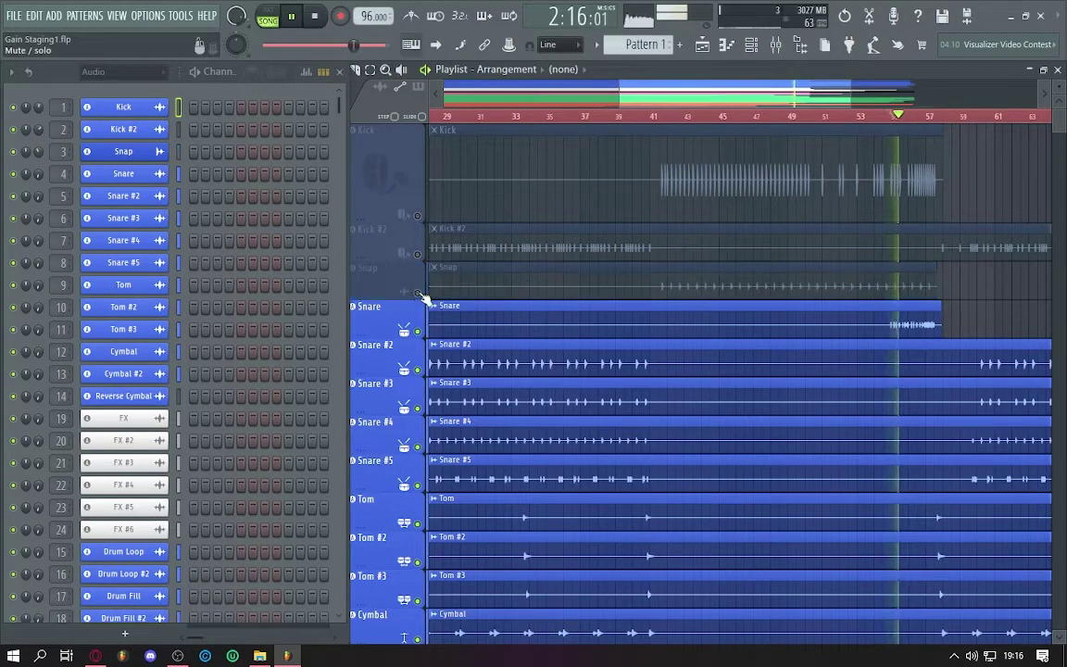
{"action": "scroll", "coordinate": [40, 181], "scroll_direction": "up", "scroll_amount": 5}
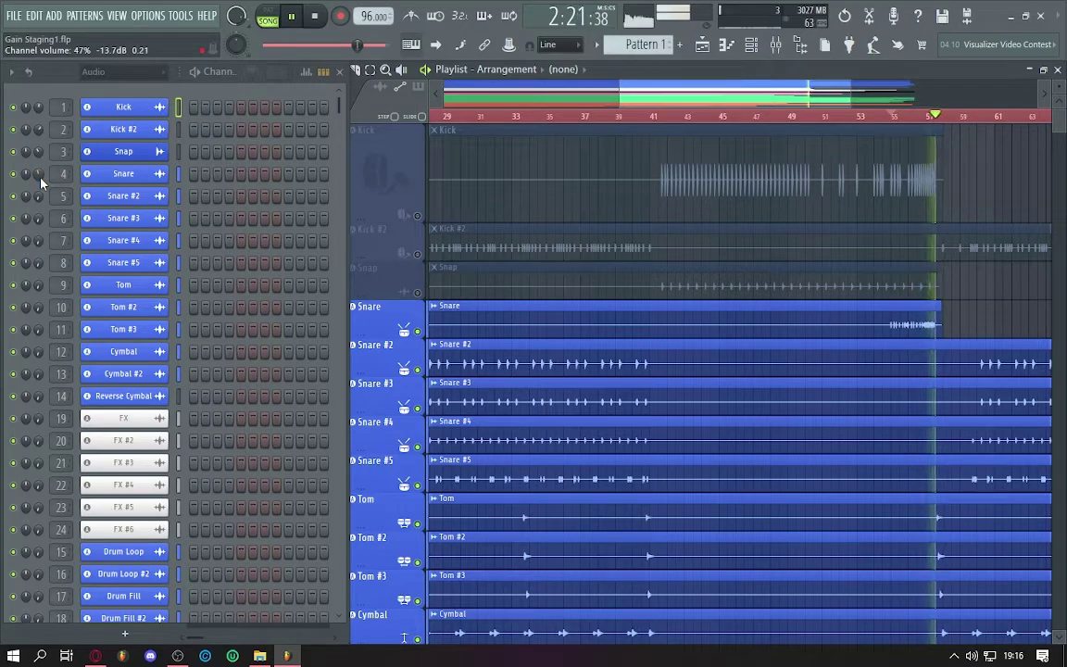
{"action": "key", "text": "space"}
{"action": "key", "text": "space"}
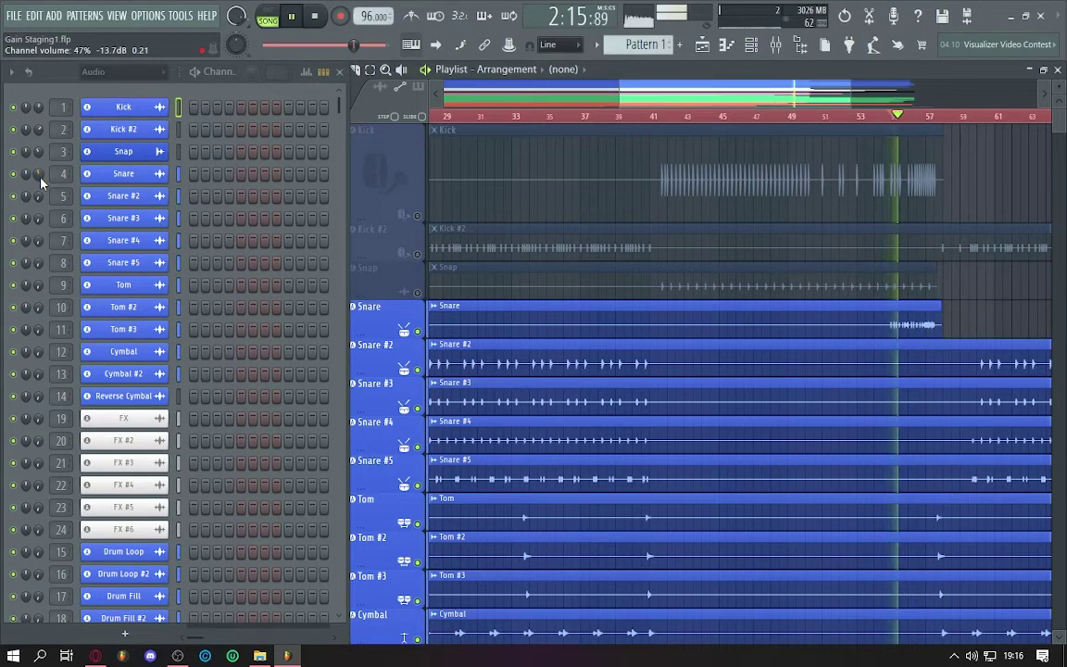
{"action": "key", "text": "space"}
{"action": "left_click", "coordinate": [418, 332]}
- Look over the arrangement to find where the remaining snare, tom, cymbal and drum loop tracks play
{"action": "left_click_drag", "start_coordinate": [463, 213], "coordinate": [670, 182]}
{"action": "scroll", "coordinate": [624, 341], "scroll_direction": "down", "scroll_amount": 3}
{"action": "scroll", "coordinate": [640, 319], "scroll_direction": "up", "scroll_amount": 3}
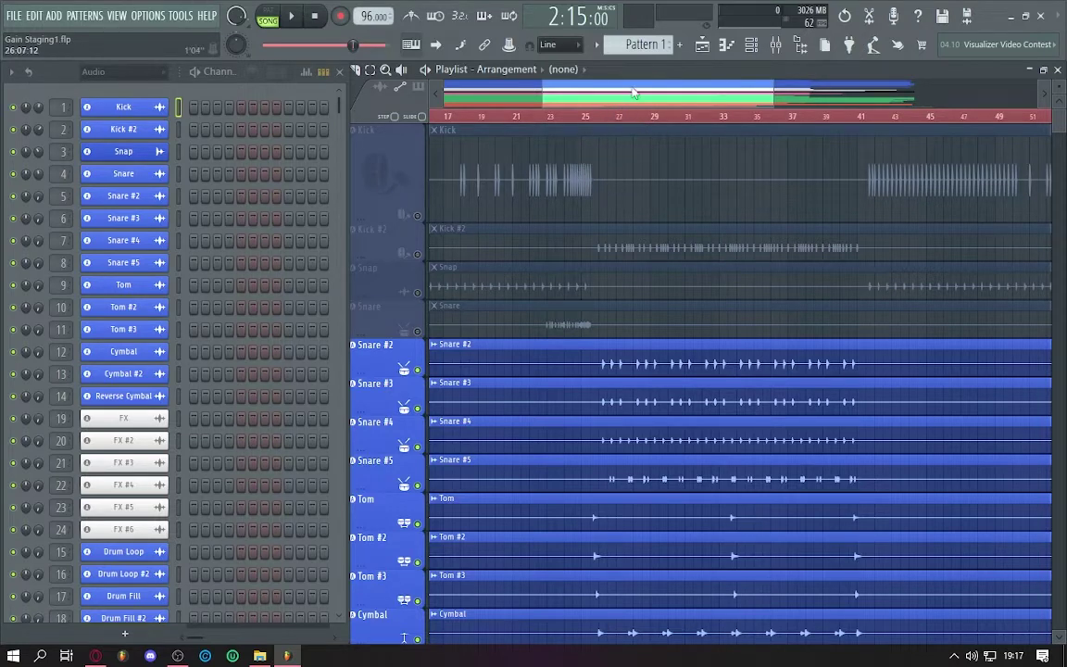
{"action": "scroll", "coordinate": [633, 92], "scroll_direction": "left", "scroll_amount": 2}
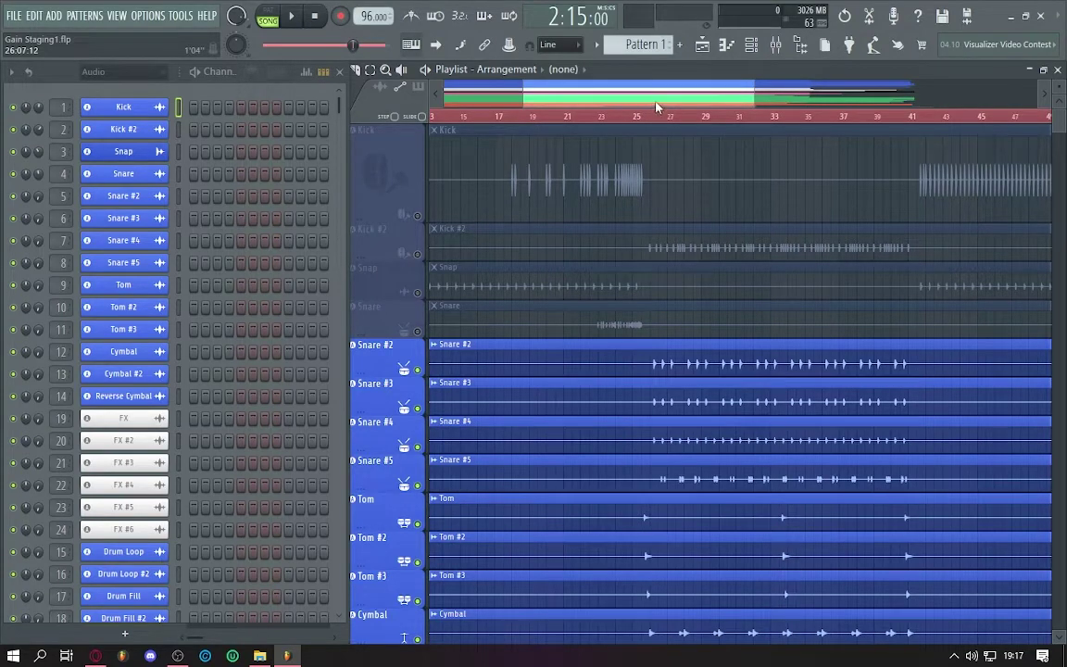
{"action": "scroll", "coordinate": [665, 106], "scroll_direction": "right", "scroll_amount": 5}
{"action": "scroll", "coordinate": [673, 103], "scroll_direction": "right", "scroll_amount": 6}
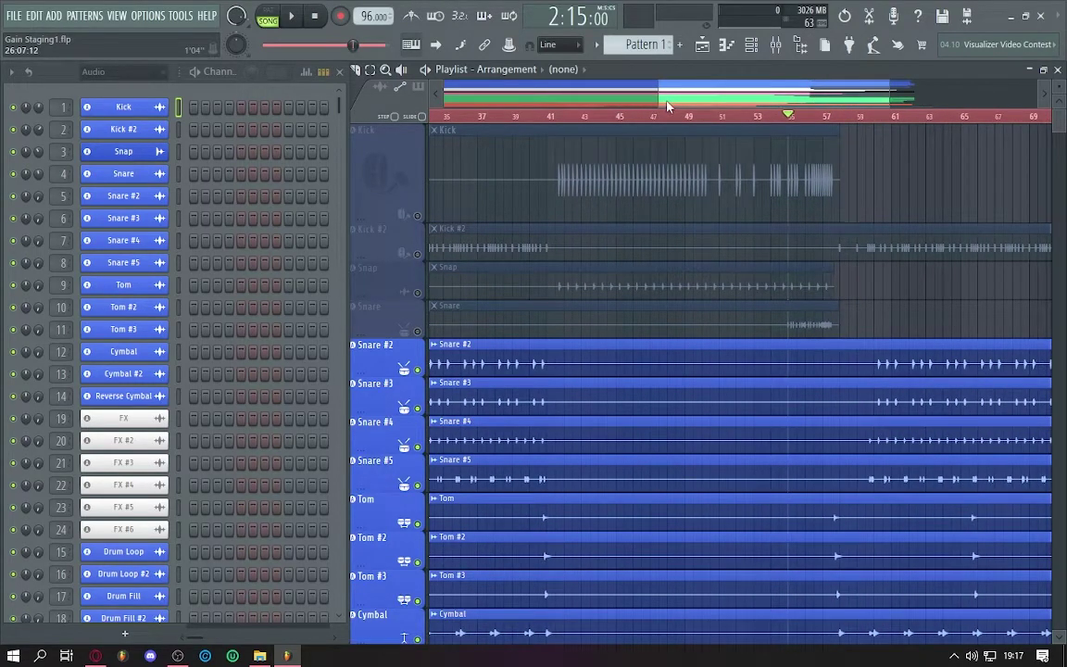
{"action": "scroll", "coordinate": [667, 106], "scroll_direction": "left", "scroll_amount": 8}
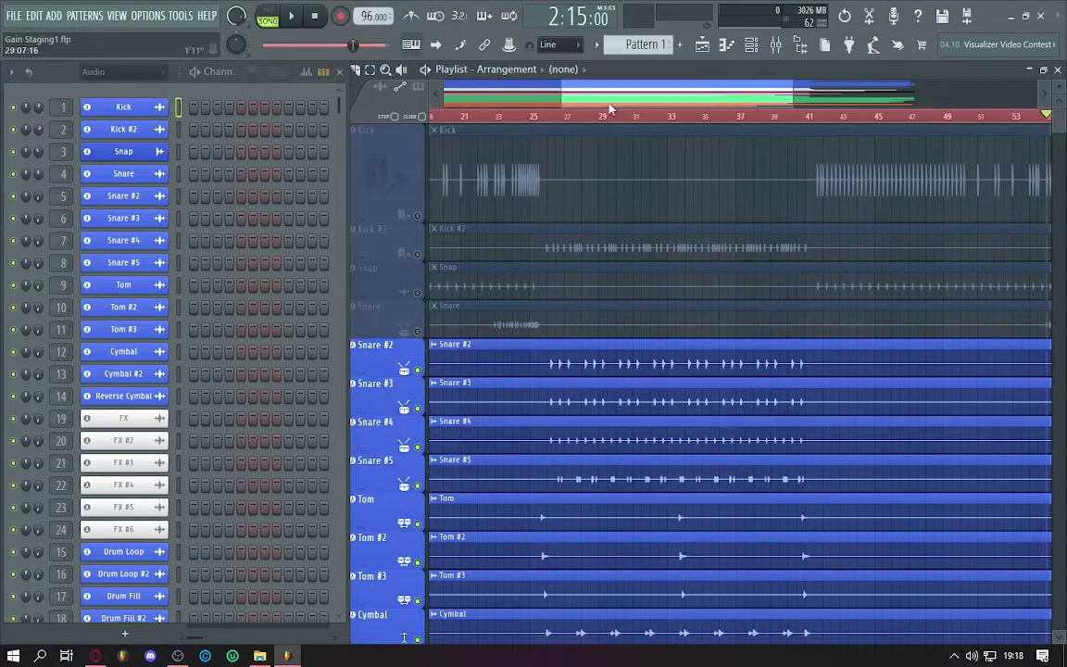
{"action": "scroll", "coordinate": [691, 316], "scroll_direction": "down", "scroll_amount": 3}
{"action": "scroll", "coordinate": [708, 218], "scroll_direction": "down", "scroll_amount": 11}
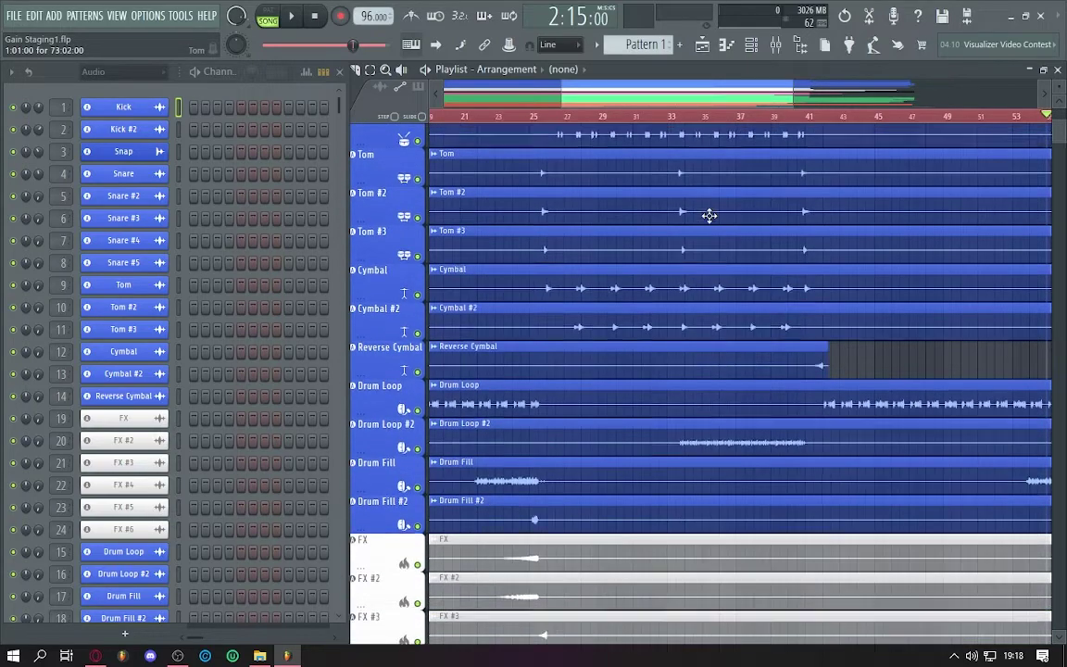
{"action": "scroll", "coordinate": [709, 213], "scroll_direction": "up", "scroll_amount": 13}
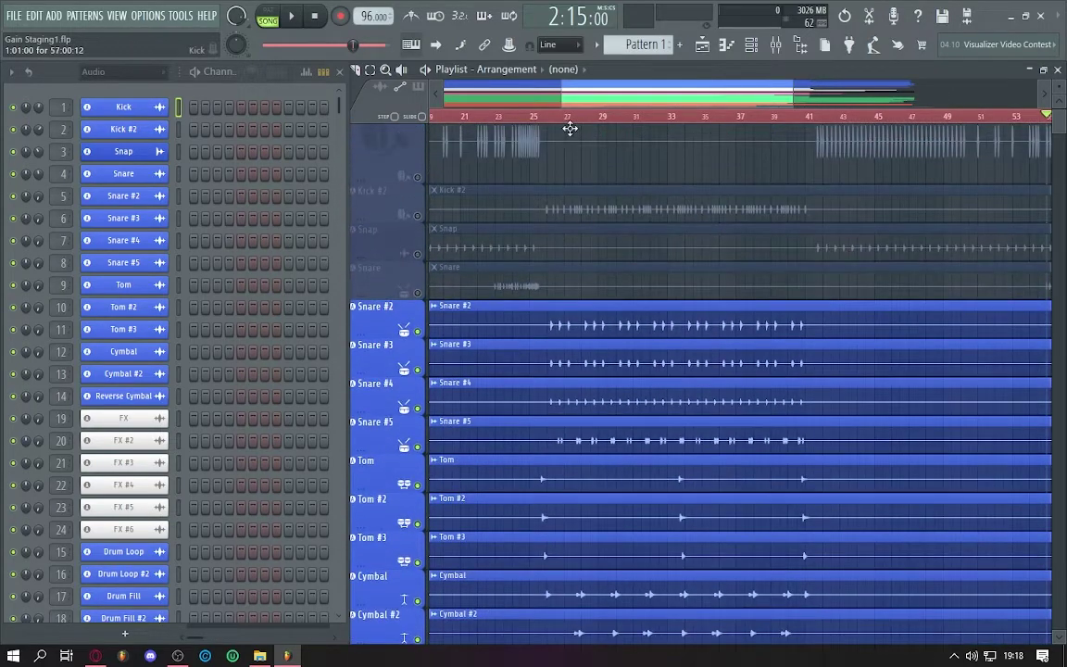
{"action": "scroll", "coordinate": [559, 121], "scroll_direction": "up", "scroll_amount": 4}
- Play from about bar 26, raise the Snare #2 channel volume to 31% (-19.0 dB), and mute Snare #2
{"action": "left_click", "coordinate": [558, 119]}
{"action": "key", "text": "space"}
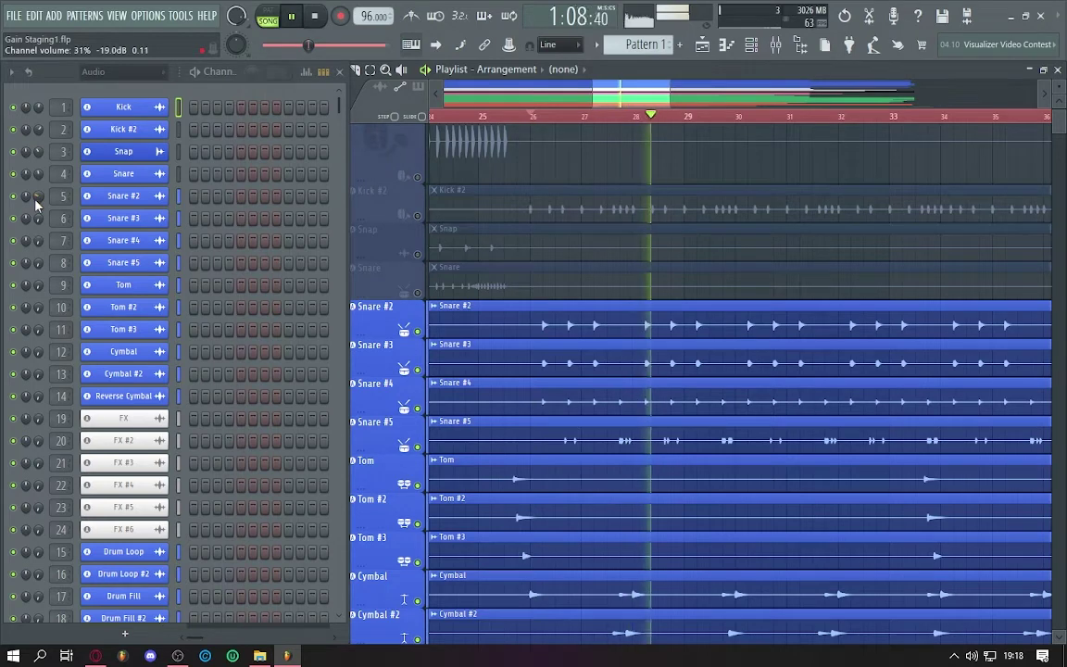
{"action": "key", "text": "space"}
{"action": "left_click", "coordinate": [417, 332]}
- Raise the Snare #3 channel volume during playback and mute Snare #3 in the playlist
{"action": "key", "text": "space"}
{"action": "scroll", "coordinate": [38, 219], "scroll_direction": "up", "scroll_amount": 8}
{"action": "key", "text": "space"}
{"action": "left_click", "coordinate": [417, 370]}
- Raise the Snare #4 channel volume to 38% (-16.7 dB) during playback and mute Snare #4
{"action": "key", "text": "space"}
{"action": "scroll", "coordinate": [38, 244], "scroll_direction": "up", "scroll_amount": 6}
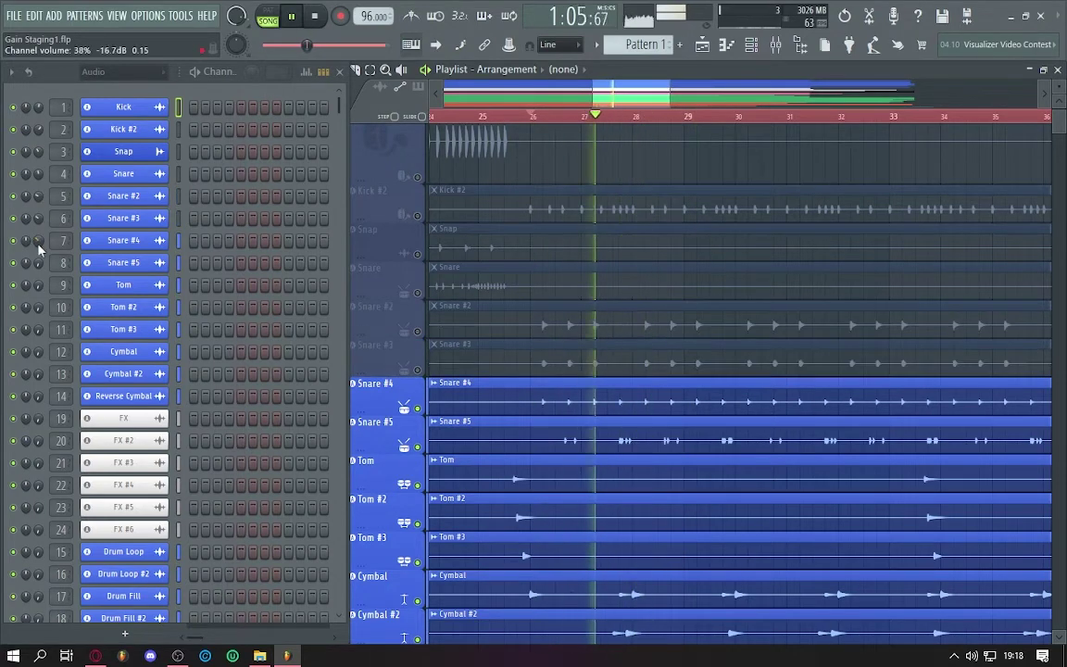
{"action": "key", "text": "space"}
{"action": "left_click", "coordinate": [417, 408]}
- Raise the Snare #5 channel volume to 47% (-13.7 dB) during playback and mute Snare #5
{"action": "key", "text": "space"}
{"action": "scroll", "coordinate": [41, 270], "scroll_direction": "up", "scroll_amount": 10}
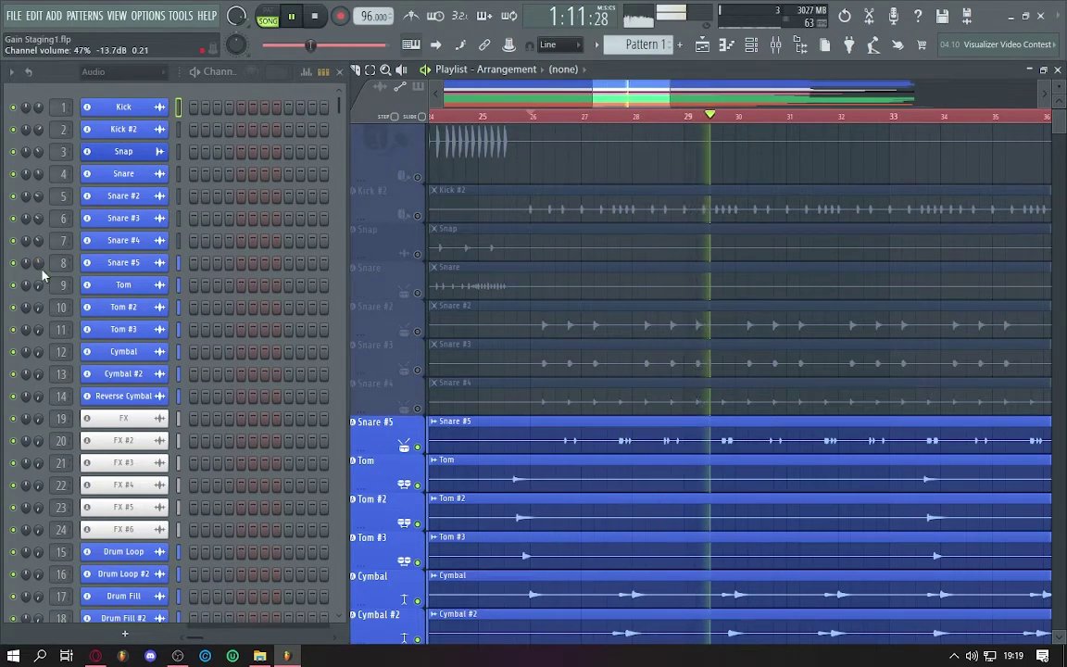
{"action": "key", "text": "space"}
{"action": "left_click", "coordinate": [417, 446]}
- Play from about bar 25, raise the Tom channel volume to 50% (-12.7 dB), and mute Tom
{"action": "scroll", "coordinate": [417, 447], "scroll_direction": "down", "scroll_amount": 2}
{"action": "left_click", "coordinate": [504, 117]}
{"action": "key", "text": "space"}
{"action": "scroll", "coordinate": [35, 288], "scroll_direction": "up", "scroll_amount": 6}
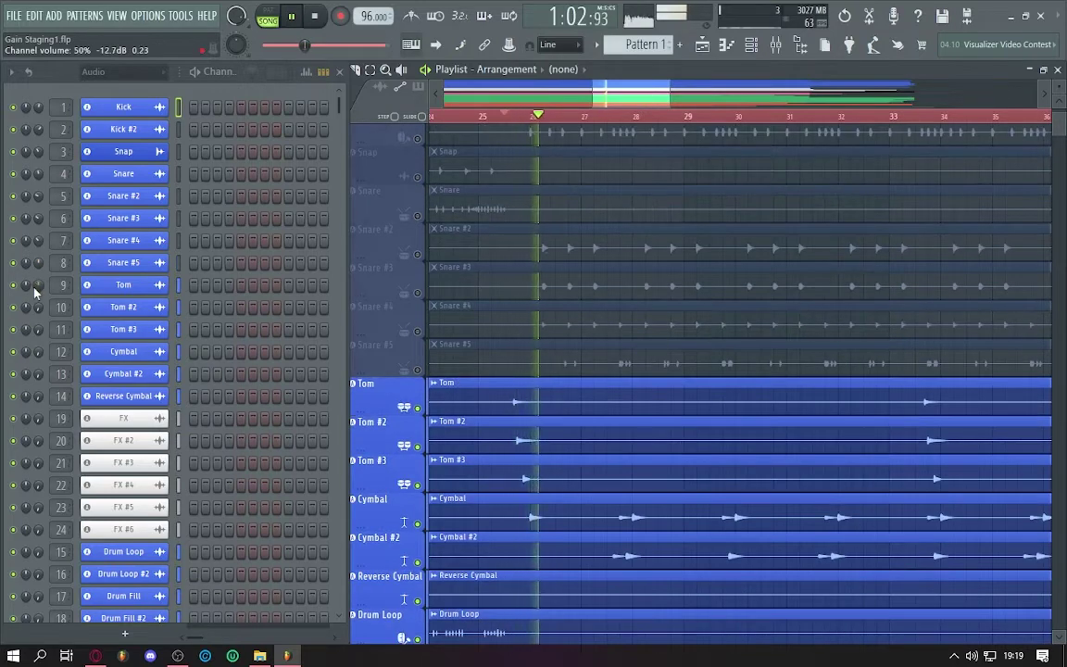
{"action": "key", "text": "space"}
{"action": "left_click", "coordinate": [418, 409]}
- Raise the Tom #2 channel volume during playback and mute Tom #2 in the playlist
{"action": "key", "text": "space"}
{"action": "scroll", "coordinate": [39, 309], "scroll_direction": "up", "scroll_amount": 6}
{"action": "left_click", "coordinate": [418, 447]}
- Raise the Tom #3 channel volume to 59% (-10.0 dB) during playback and mute Tom #3
{"action": "scroll", "coordinate": [417, 446], "scroll_direction": "down", "scroll_amount": 1}
{"action": "key", "text": "space"}
{"action": "scroll", "coordinate": [38, 331], "scroll_direction": "up", "scroll_amount": 6}
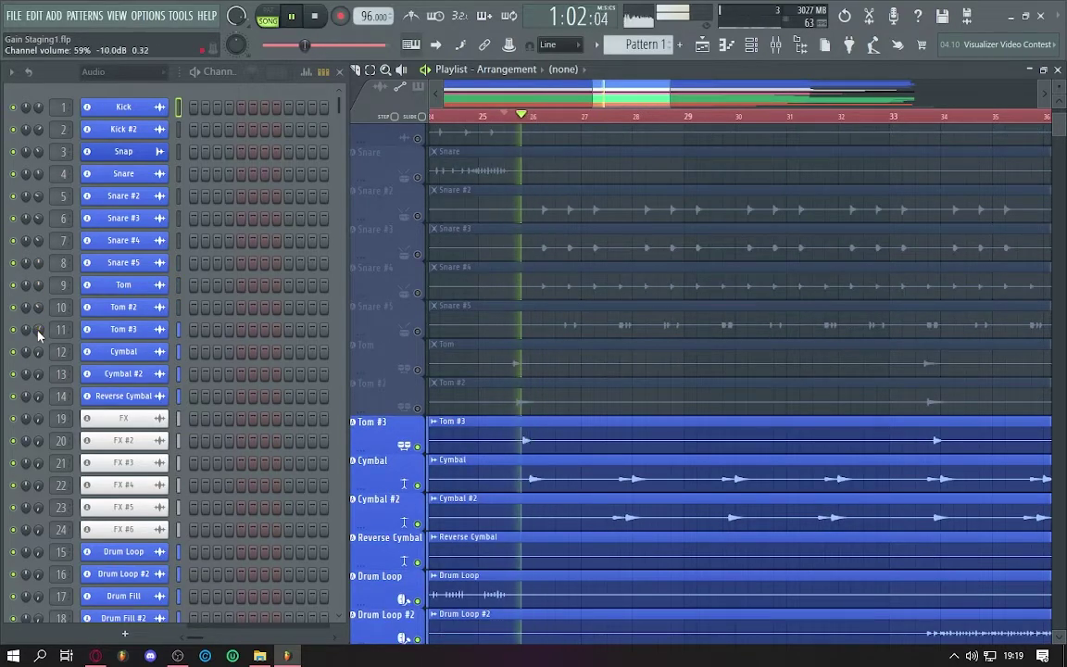
{"action": "key", "text": "space"}
{"action": "left_click", "coordinate": [418, 446]}
- Raise the Cymbal channel volume to 34% (-17.9 dB) during playback and mute Cymbal
{"action": "key", "text": "space"}
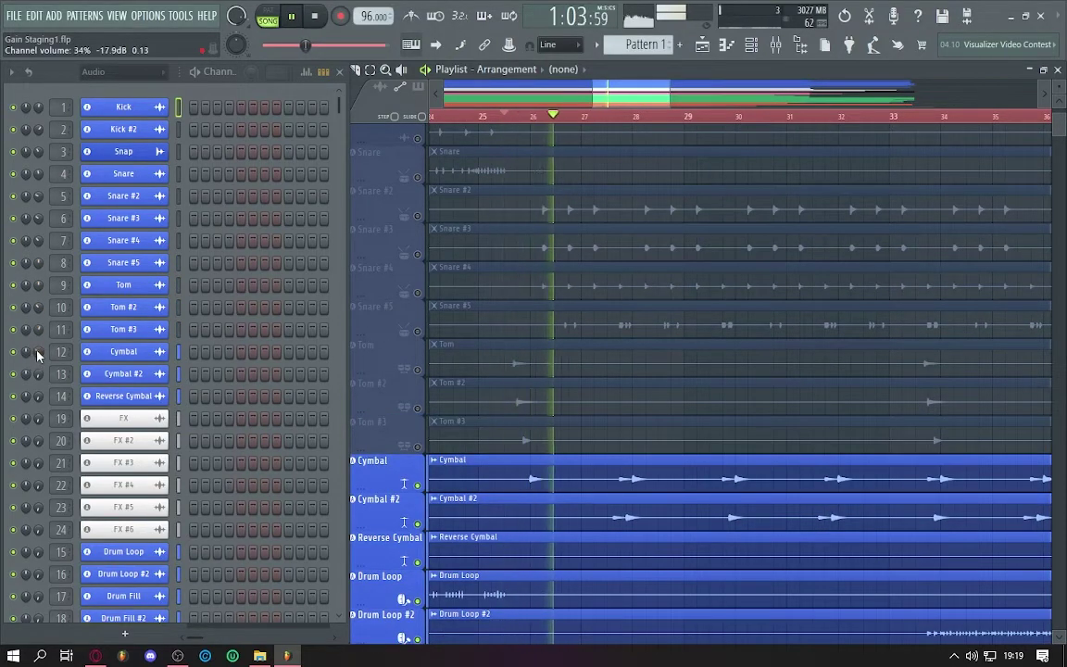
{"action": "key", "text": "space"}
{"action": "key", "text": "space"}
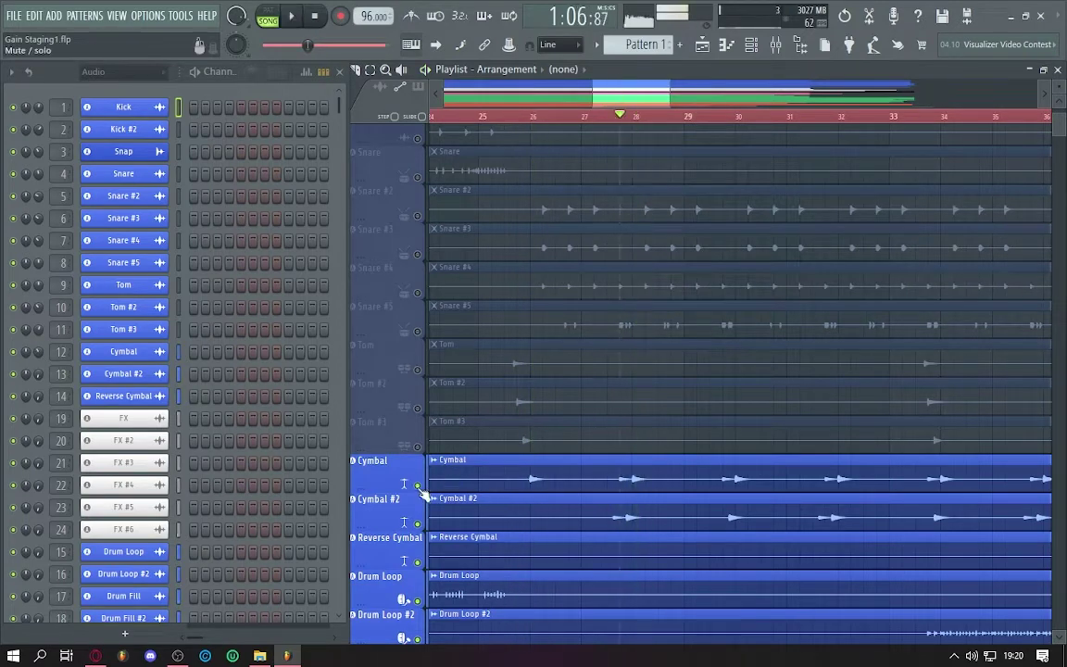
{"action": "left_click", "coordinate": [417, 484]}
- Play from about bar 41, raise the Reverse Cymbal channel volume to 38% (-16.7 dB), and mute Reverse Cymbal
{"action": "scroll", "coordinate": [418, 484], "scroll_direction": "down", "scroll_amount": 1}
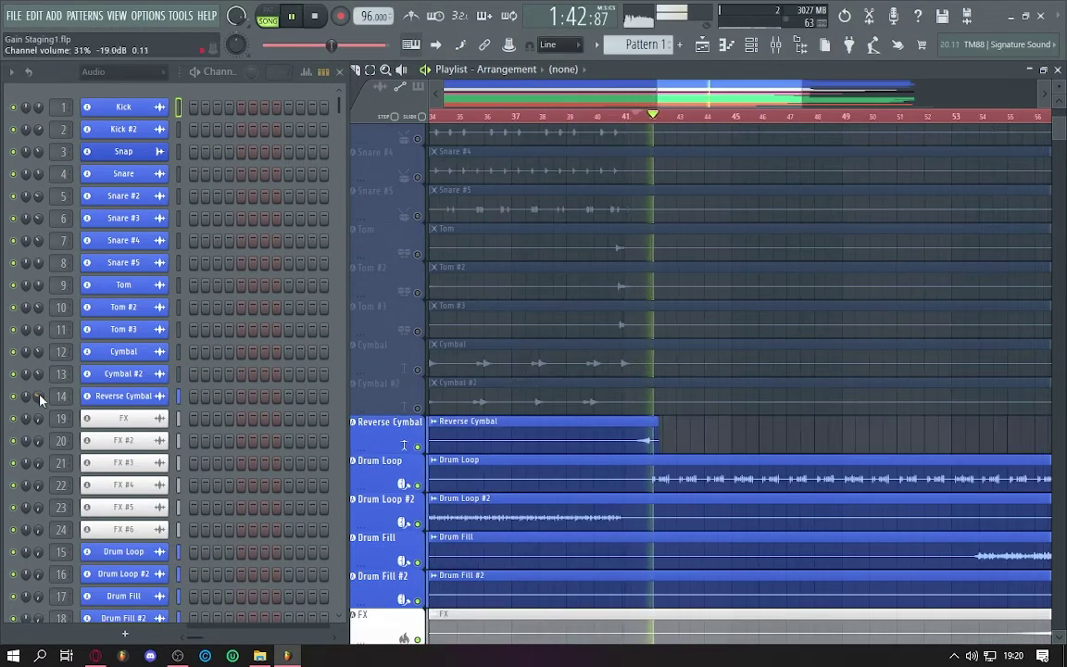
{"action": "key", "text": "space"}
{"action": "key", "text": "space"}
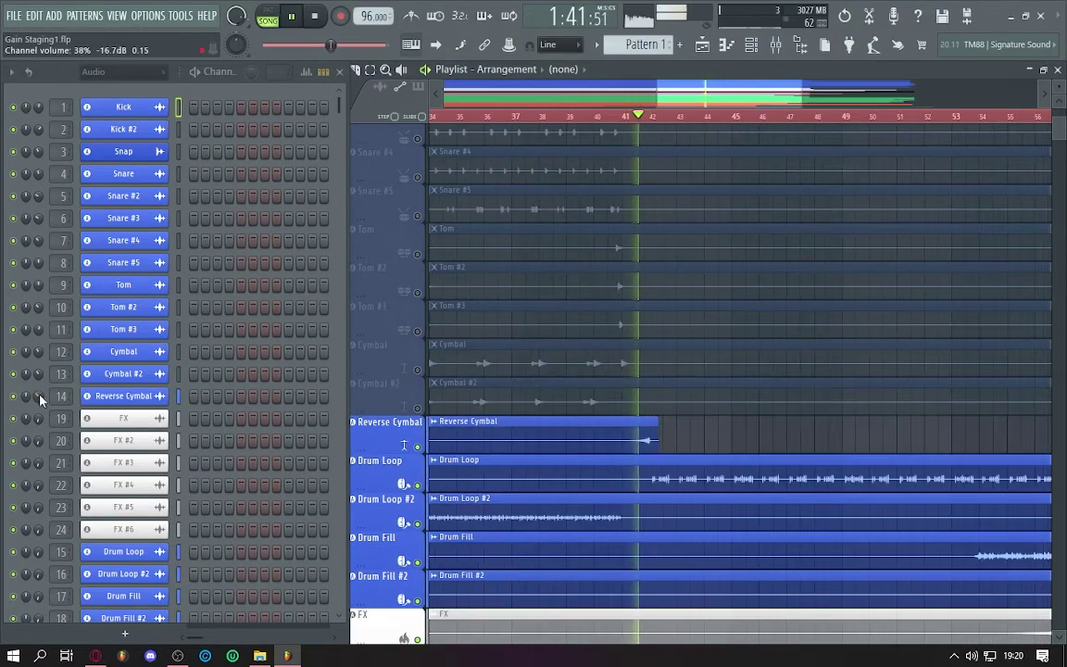
{"action": "left_click", "coordinate": [418, 446]}
- Unmute every drum track from Kick to Drum Fill #2 and listen to them together from about bar 23
{"action": "scroll", "coordinate": [112, 417], "scroll_direction": "down", "scroll_amount": 4}
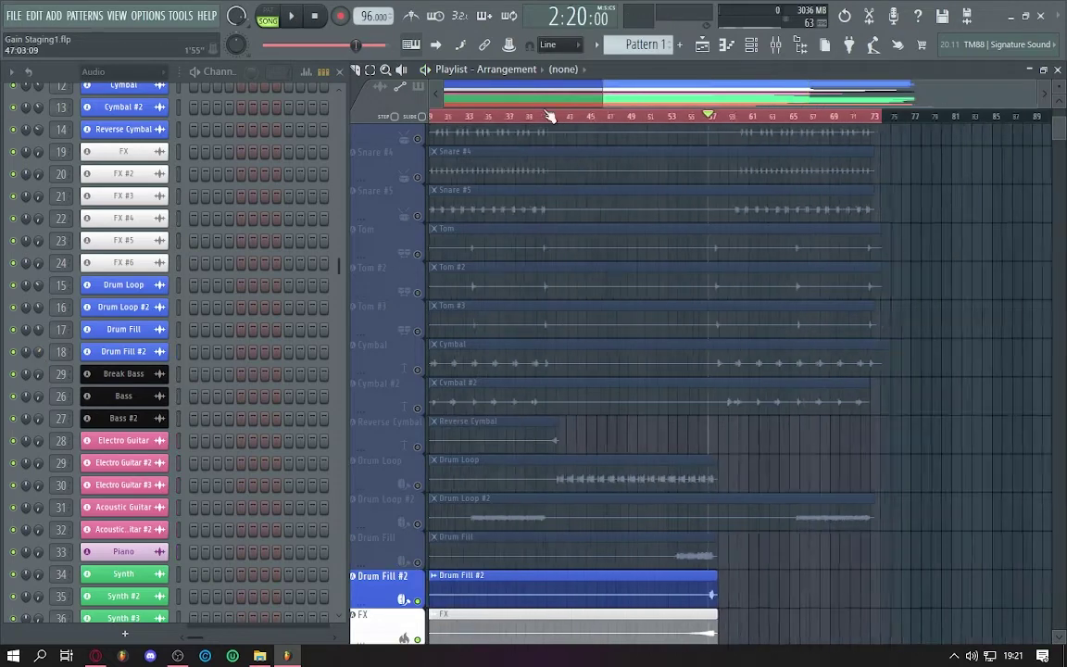
{"action": "scroll", "coordinate": [550, 117], "scroll_direction": "down", "scroll_amount": 2}
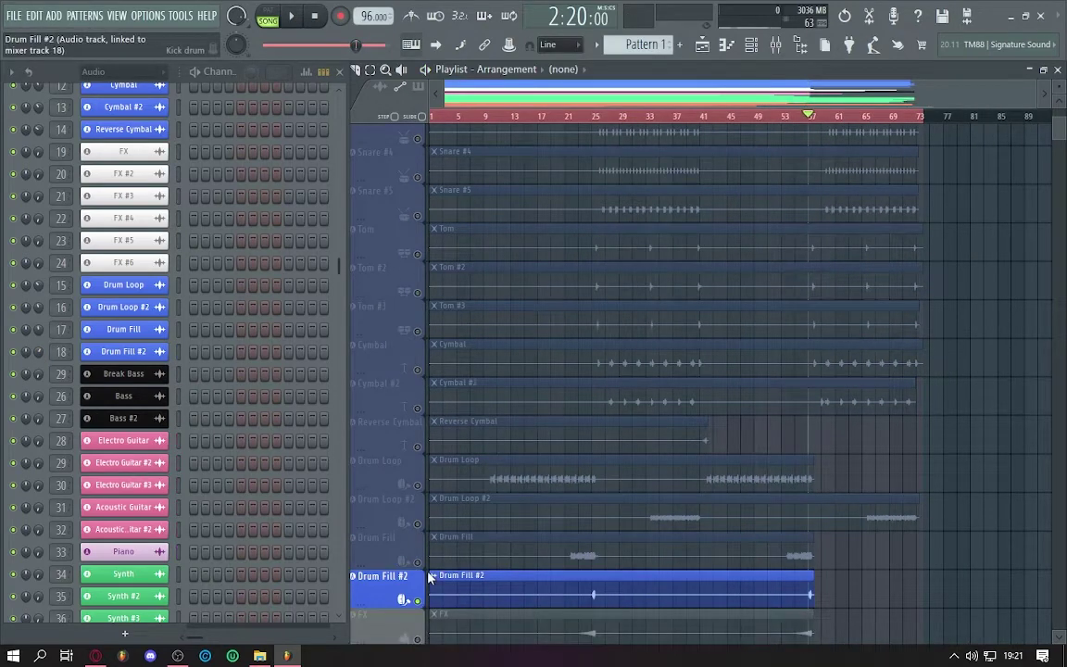
{"action": "mouse_move", "coordinate": [419, 561]}
{"action": "left_mouse_down"}
{"action": "mouse_move", "coordinate": [413, 139]}
{"action": "mouse_move", "coordinate": [423, 293]}
{"action": "mouse_move", "coordinate": [428, 262]}
{"action": "mouse_move", "coordinate": [421, 190]}
{"action": "mouse_move", "coordinate": [392, 294]}
{"action": "left_mouse_up"}
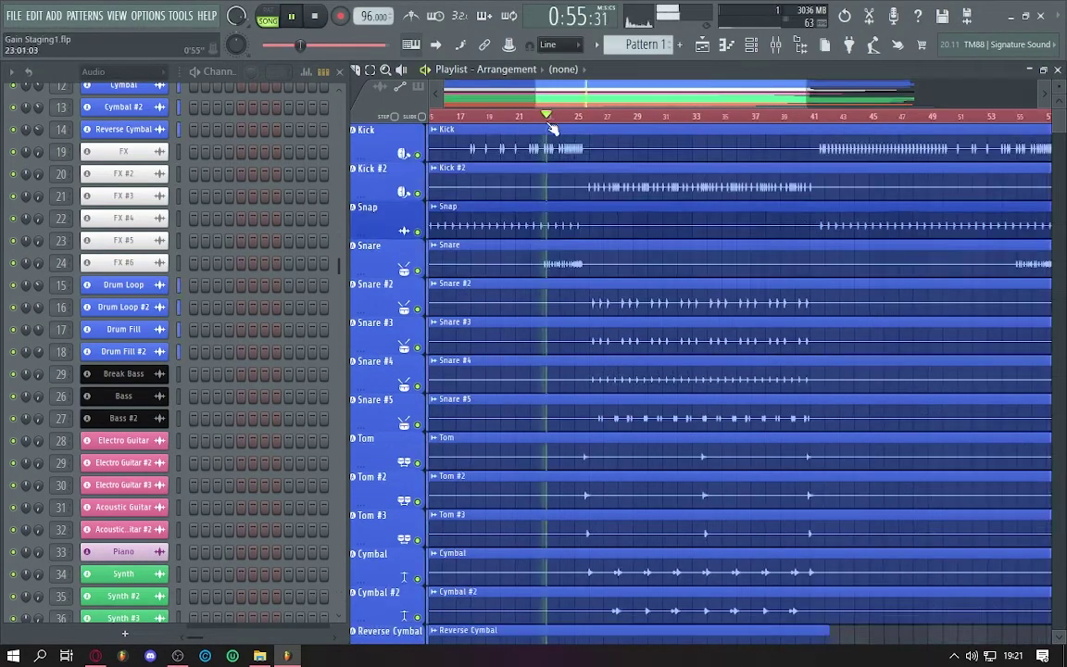
{"action": "left_click_drag", "start_coordinate": [635, 100], "coordinate": [668, 100]}
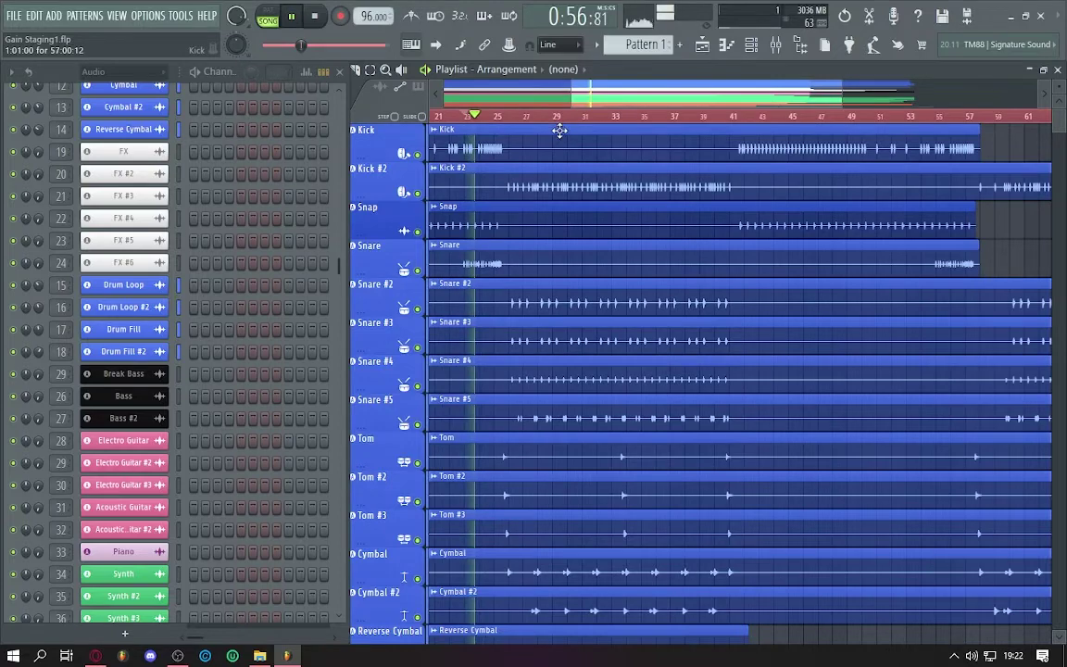
{"action": "scroll", "coordinate": [507, 308], "scroll_direction": "down", "scroll_amount": 9}
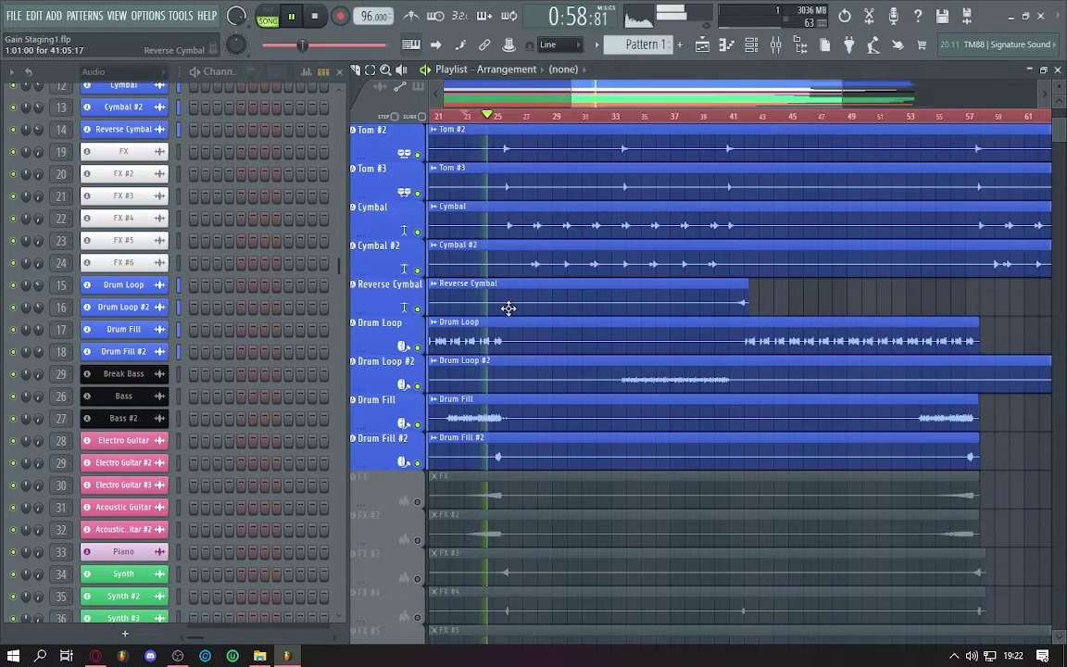
{"action": "scroll", "coordinate": [508, 308], "scroll_direction": "up", "scroll_amount": 7}
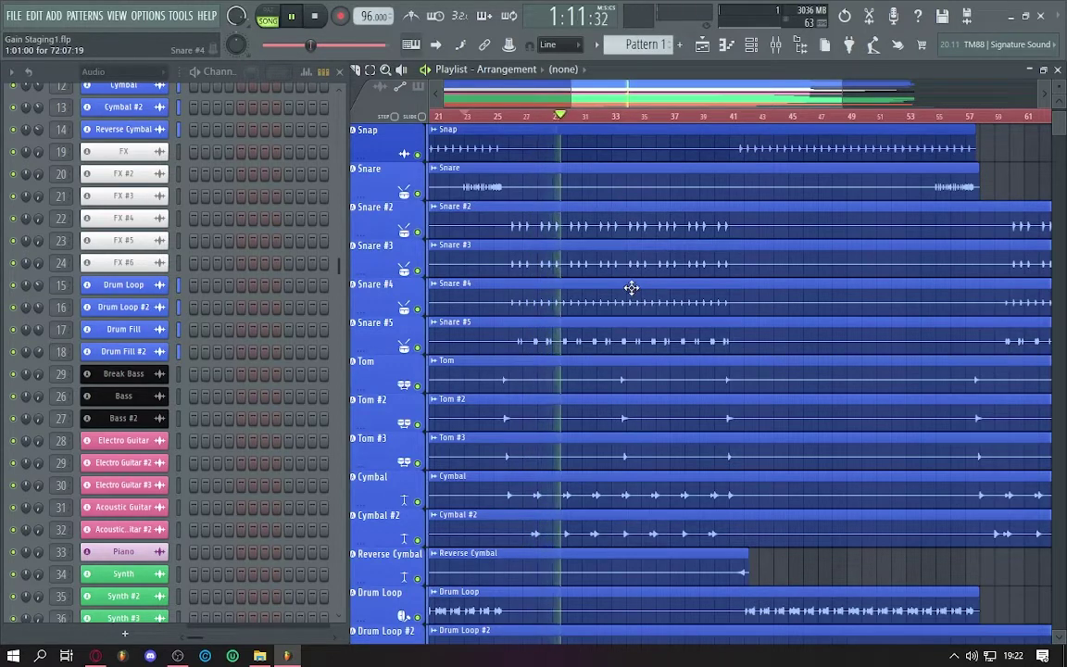
{"action": "key", "text": "space"}
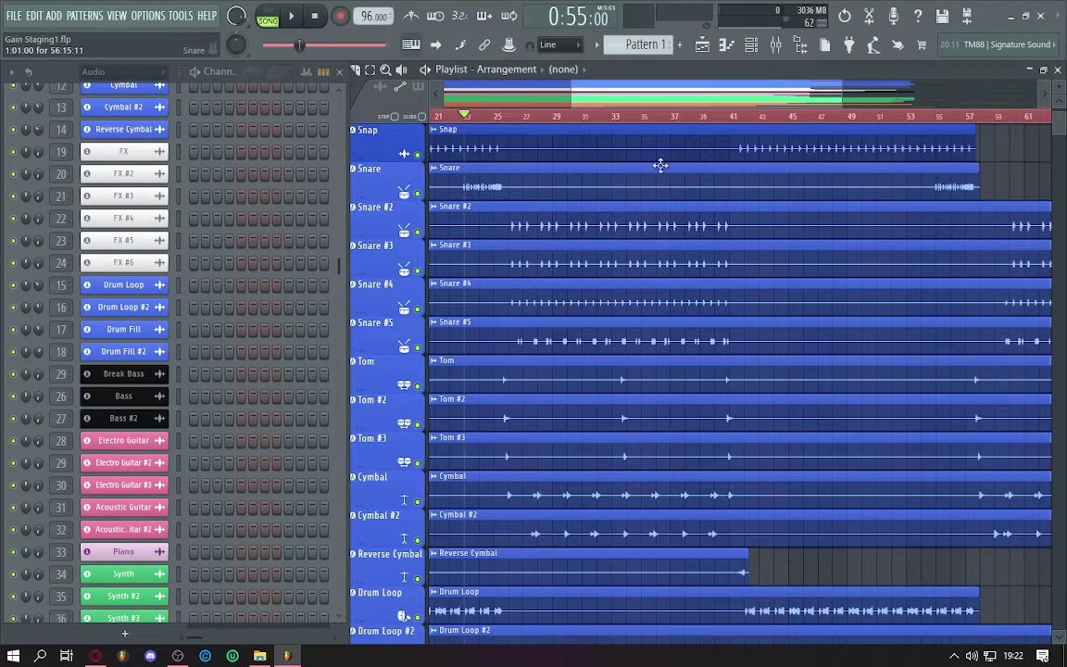
- Solo the FX track in the playlist and raise its channel volume while playing its section
{"action": "left_click_drag", "start_coordinate": [641, 90], "coordinate": [352, 146]}
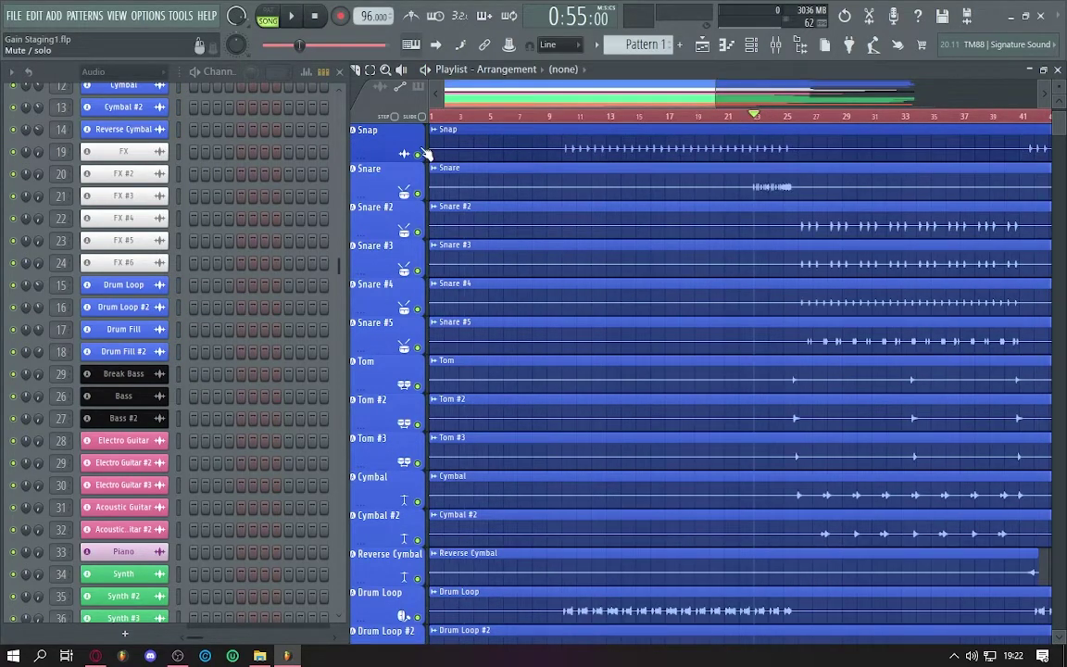
{"action": "scroll", "coordinate": [459, 376], "scroll_direction": "down", "scroll_amount": 9}
{"action": "right_click", "coordinate": [426, 426]}
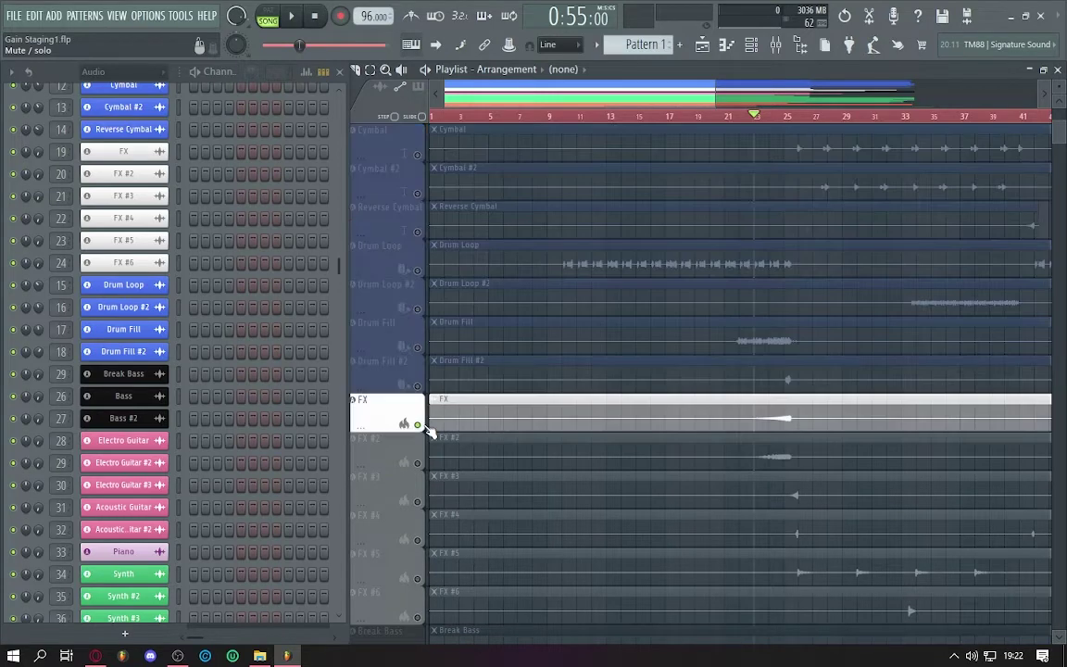
{"action": "scroll", "coordinate": [737, 300], "scroll_direction": "down", "scroll_amount": 2}
{"action": "scroll", "coordinate": [736, 300], "scroll_direction": "up", "scroll_amount": 4}
{"action": "key", "text": "space"}
{"action": "key", "text": "space"}
{"action": "scroll", "coordinate": [797, 129], "scroll_direction": "up", "scroll_amount": 3}
- Solo FX #2 in the playlist and adjust its channel volume during repeated playback
{"action": "left_click", "coordinate": [797, 116]}
{"action": "key", "text": "space"}
{"action": "mouse_move", "coordinate": [37, 173]}
{"action": "left_mouse_down"}
{"action": "mouse_move", "coordinate": [37, 225]}
{"action": "mouse_move", "coordinate": [39, 191]}
{"action": "left_mouse_up"}
{"action": "scroll", "coordinate": [408, 463], "scroll_direction": "down", "scroll_amount": 5}
{"action": "right_click", "coordinate": [417, 463]}
{"action": "key", "text": "space"}
{"action": "key", "text": "space"}
{"action": "key", "text": "space"}
{"action": "key", "text": "space"}
{"action": "key", "text": "space"}
{"action": "key", "text": "space"}
- Solo FX #3 and raise the channel volumes of the remaining FX tracks through FX #6 during playback
{"action": "right_click", "coordinate": [417, 502]}
{"action": "key", "text": "space"}
{"action": "key", "text": "space"}
{"action": "left_click_drag", "start_coordinate": [39, 241], "coordinate": [42, 266]}
{"action": "key", "text": "space"}
{"action": "key", "text": "space"}
- With Break Bass soloed and playing from about bar 18, raise its channel volume past 34% (-17.9 dB)
{"action": "scroll", "coordinate": [546, 426], "scroll_direction": "down", "scroll_amount": 2}
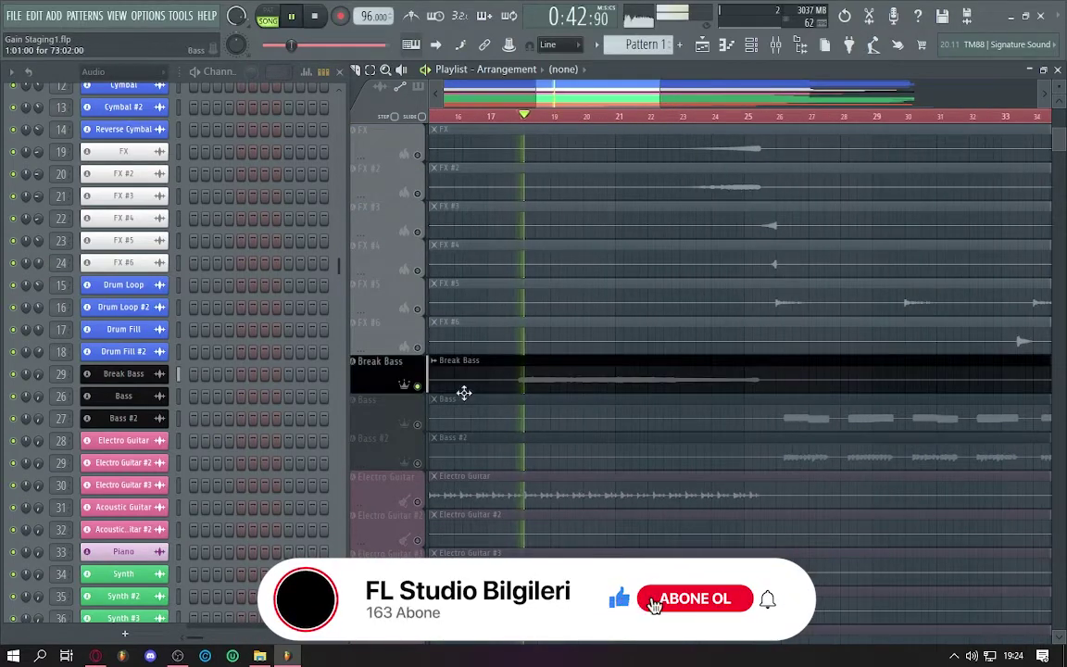
{"action": "left_click_drag", "start_coordinate": [40, 374], "coordinate": [39, 371]}
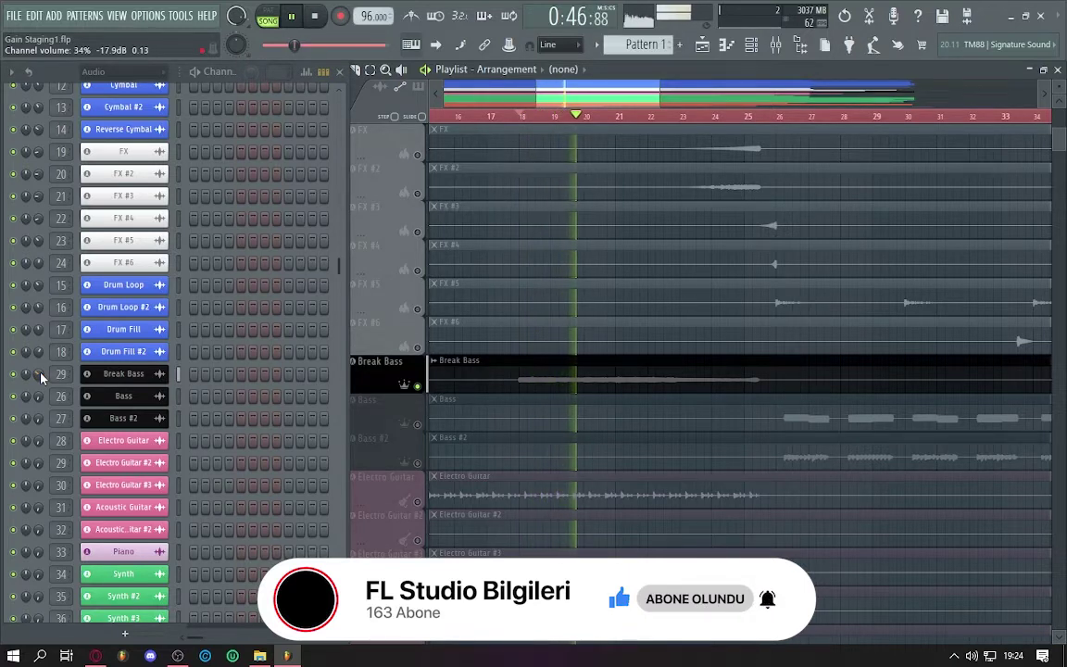
{"action": "left_click_drag", "start_coordinate": [40, 376], "coordinate": [40, 375]}
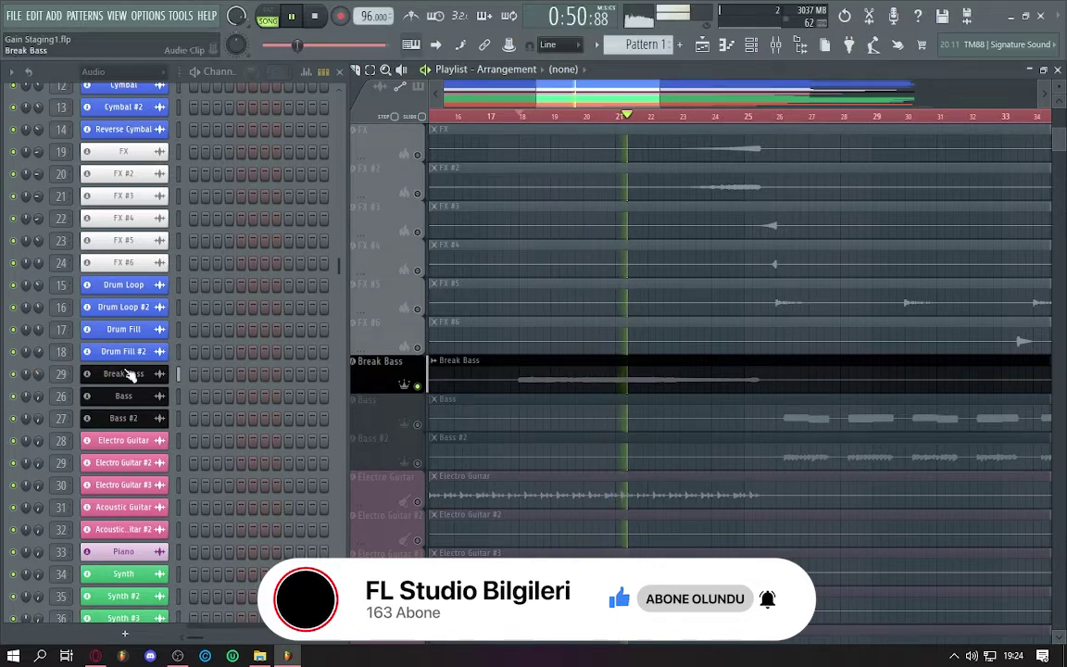
- Solo Bass, play from about bar 26, and raise its channel volume to around 50% (-12.7 dB)
{"action": "left_click_drag", "start_coordinate": [585, 102], "coordinate": [593, 101]}
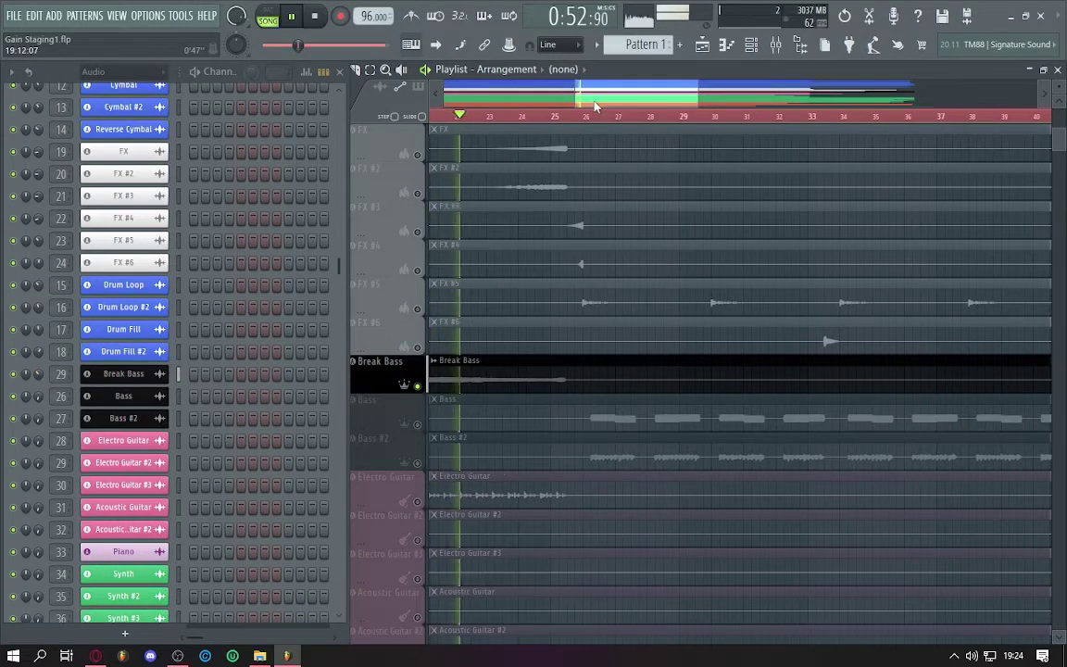
{"action": "left_click", "coordinate": [584, 116]}
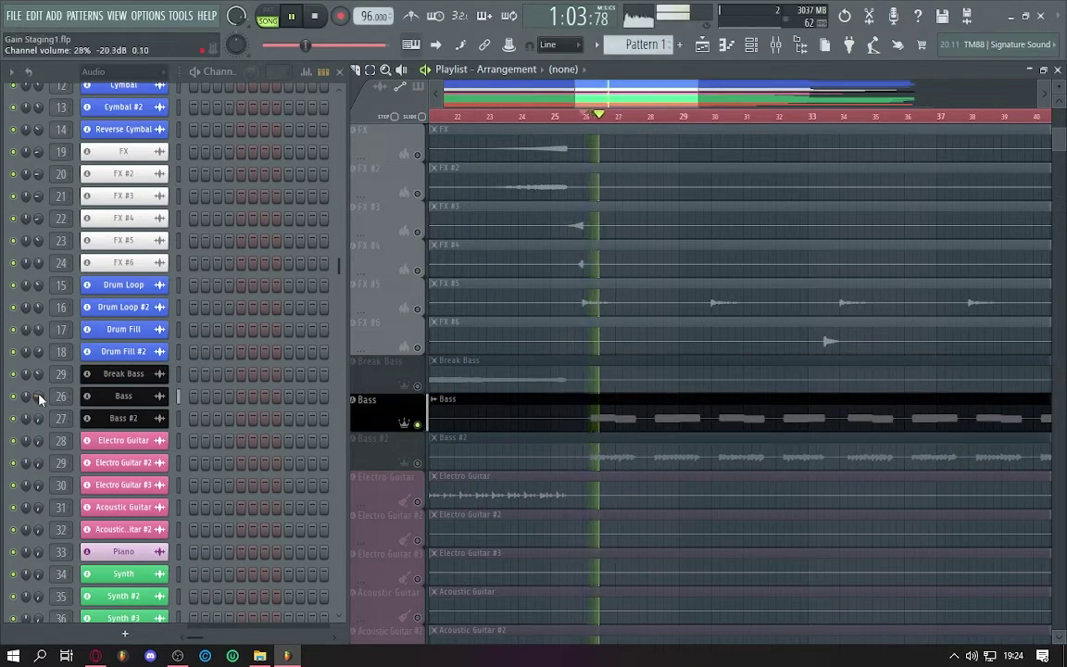
{"action": "scroll", "coordinate": [39, 398], "scroll_direction": "up", "scroll_amount": 5}
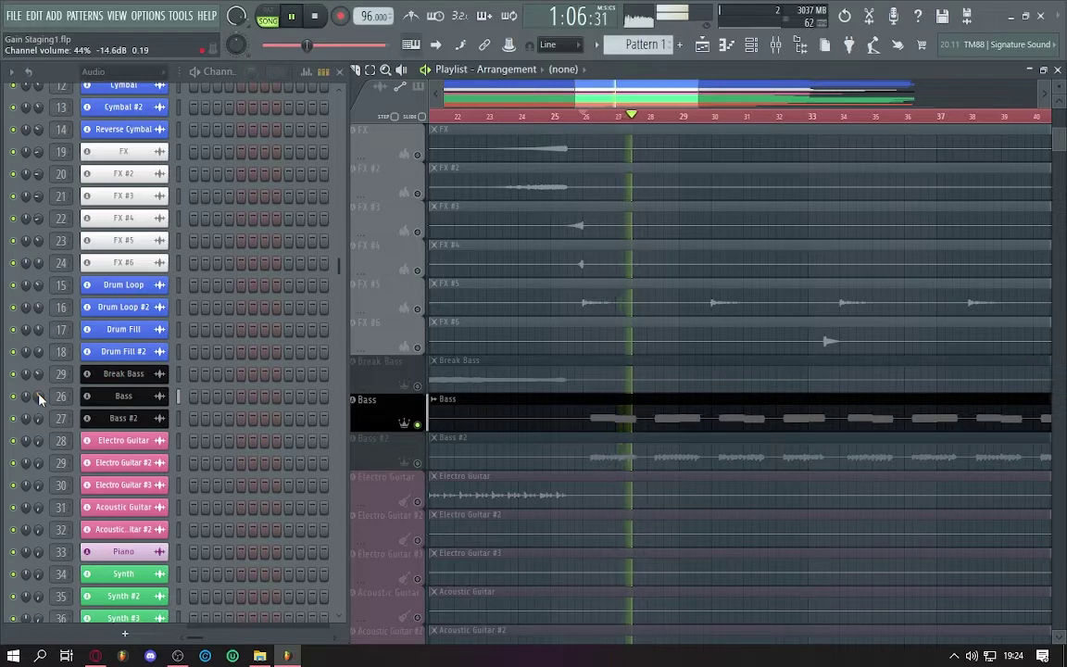
{"action": "scroll", "coordinate": [39, 398], "scroll_direction": "up", "scroll_amount": 1}
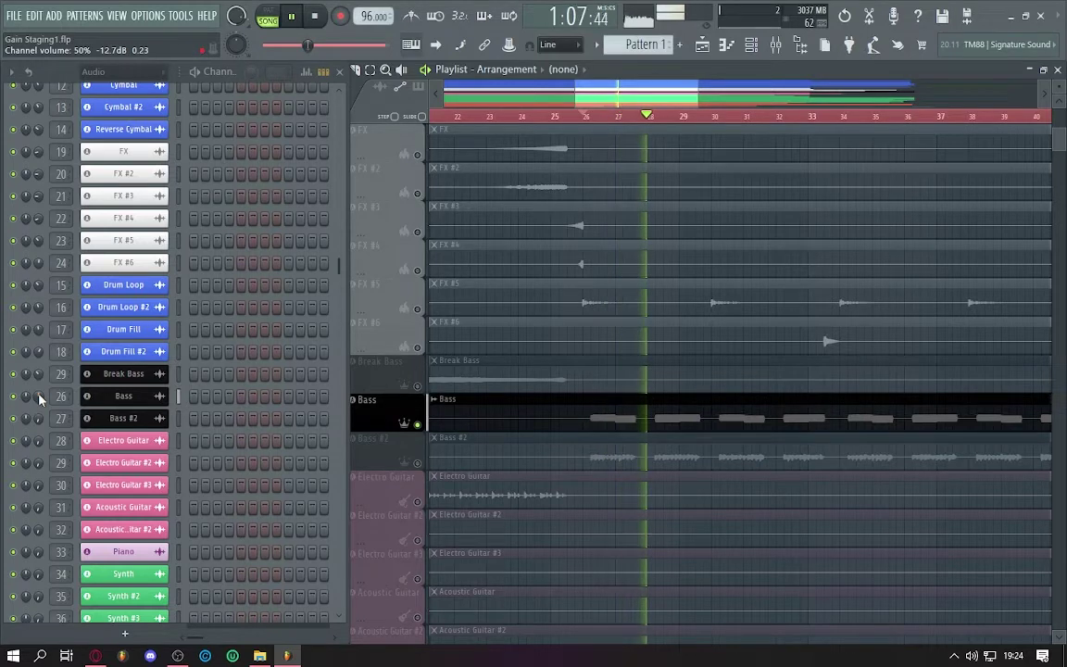
{"action": "scroll", "coordinate": [38, 398], "scroll_direction": "down", "scroll_amount": 2}
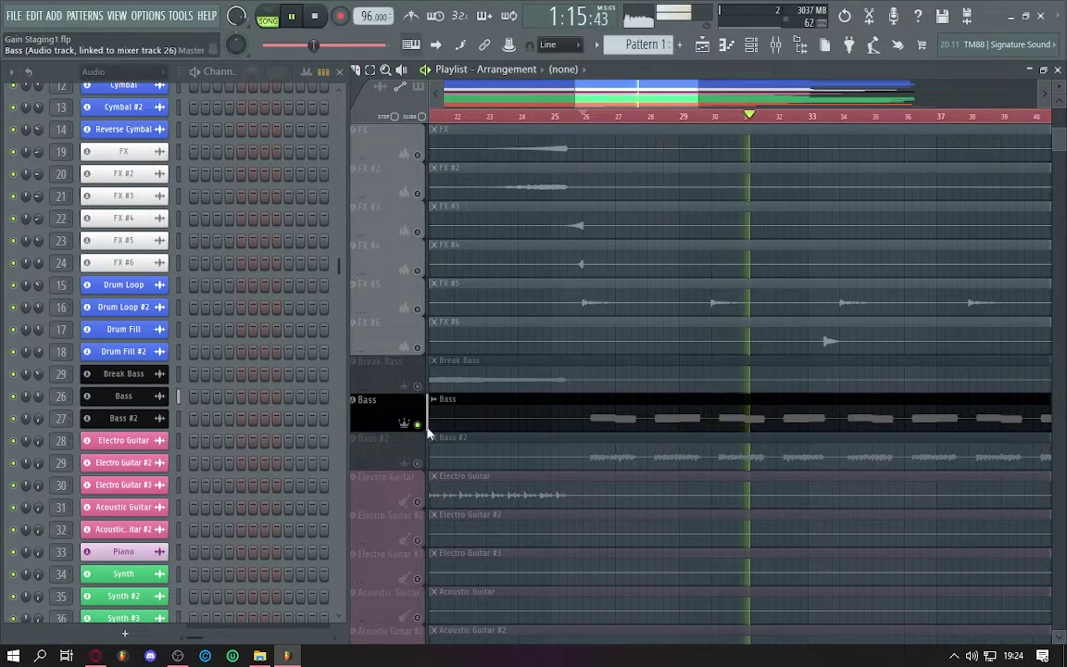
- Lower the Bass channel volume to 44% (-14.6 dB), and solo Bass #2 and raise its channel volume to 53% (-11.8 dB)
{"action": "scroll", "coordinate": [39, 398], "scroll_direction": "down", "scroll_amount": 1}
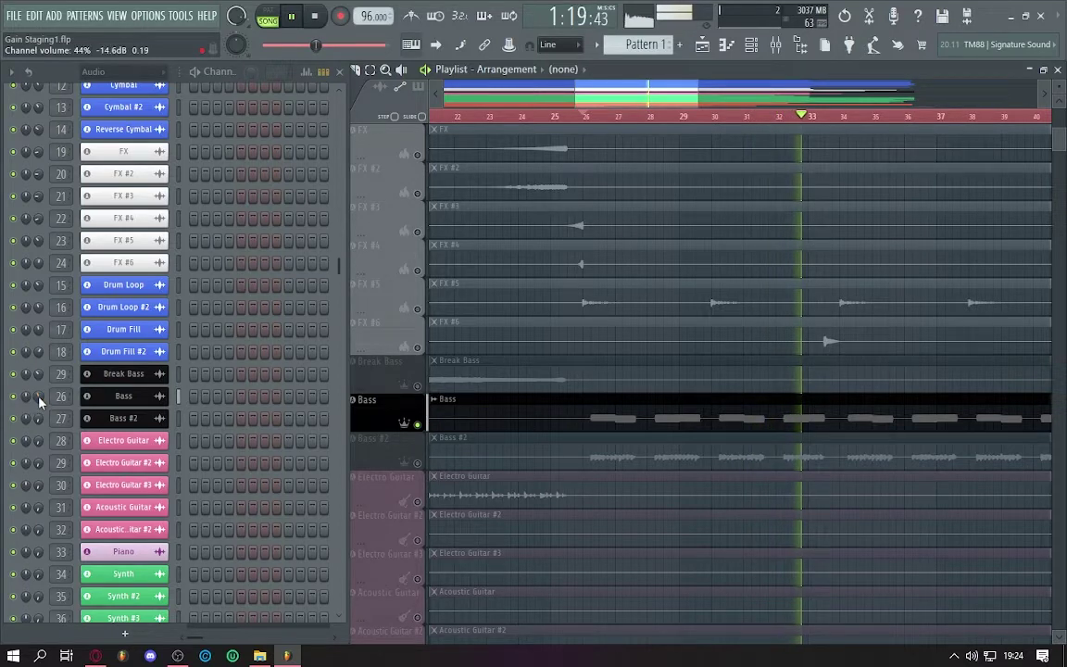
{"action": "left_click", "coordinate": [417, 462]}
{"action": "left_click", "coordinate": [417, 424]}
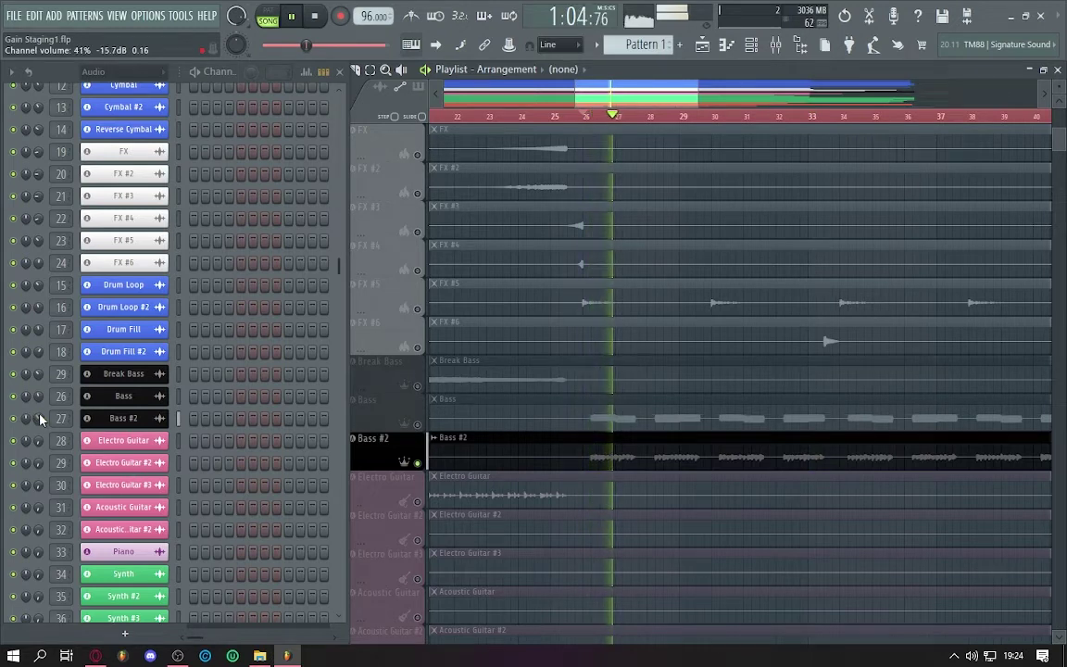
{"action": "scroll", "coordinate": [40, 420], "scroll_direction": "up", "scroll_amount": 3}
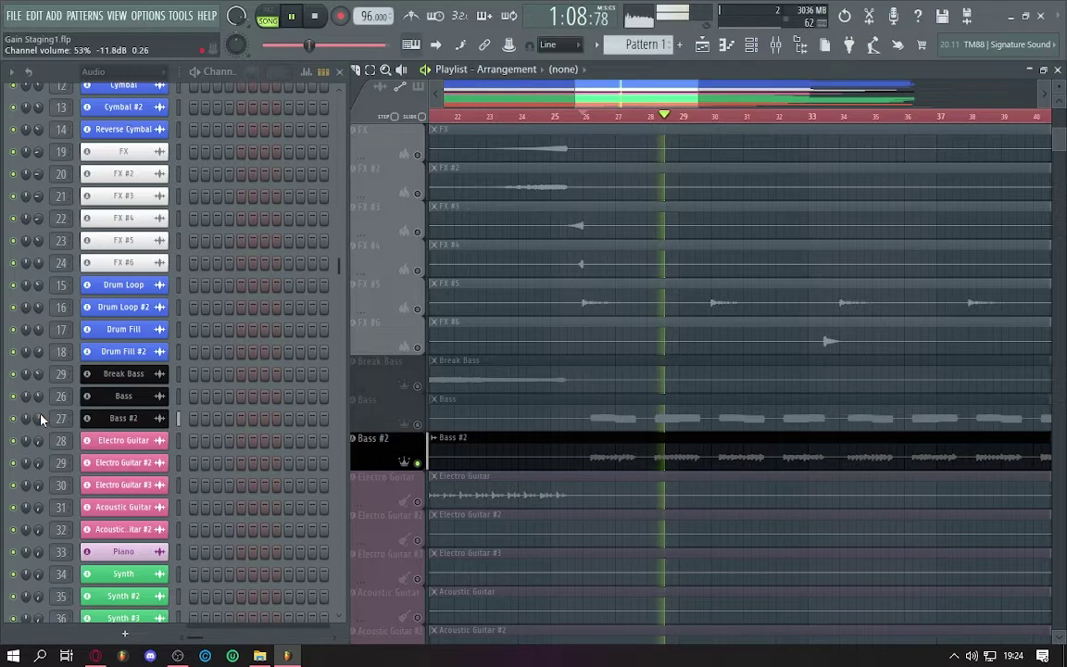
- Solo Electro Guitar in place of Bass #2, play it from near the song's start, and raise its channel volume to 44% (-14.6 dB)
{"action": "scroll", "coordinate": [536, 450], "scroll_direction": "down", "scroll_amount": 1}
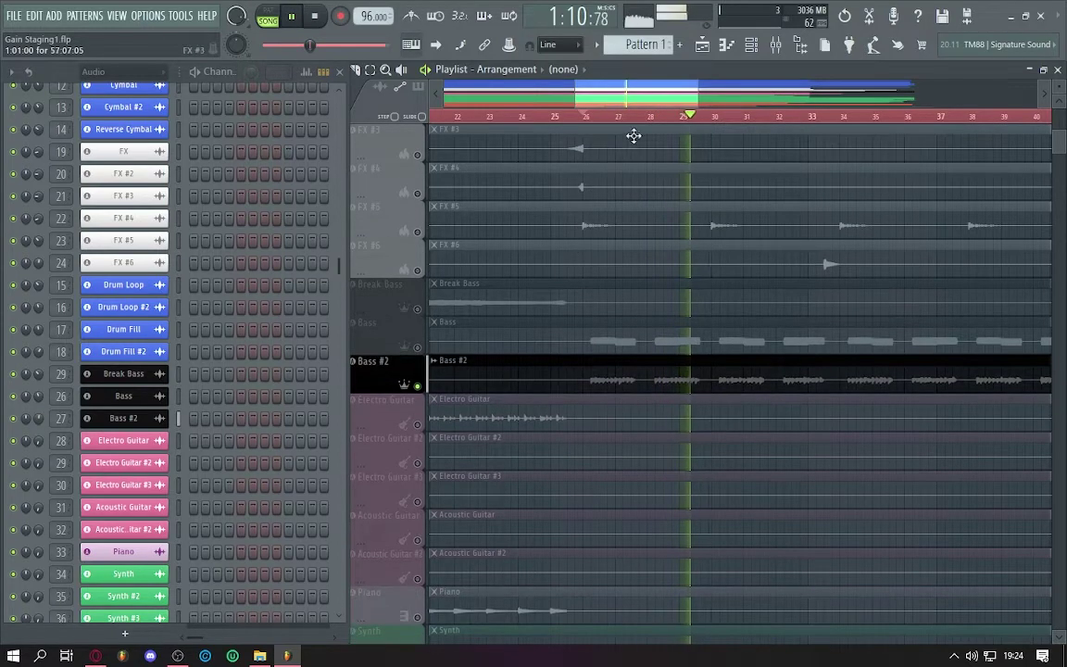
{"action": "left_click_drag", "start_coordinate": [648, 93], "coordinate": [376, 113]}
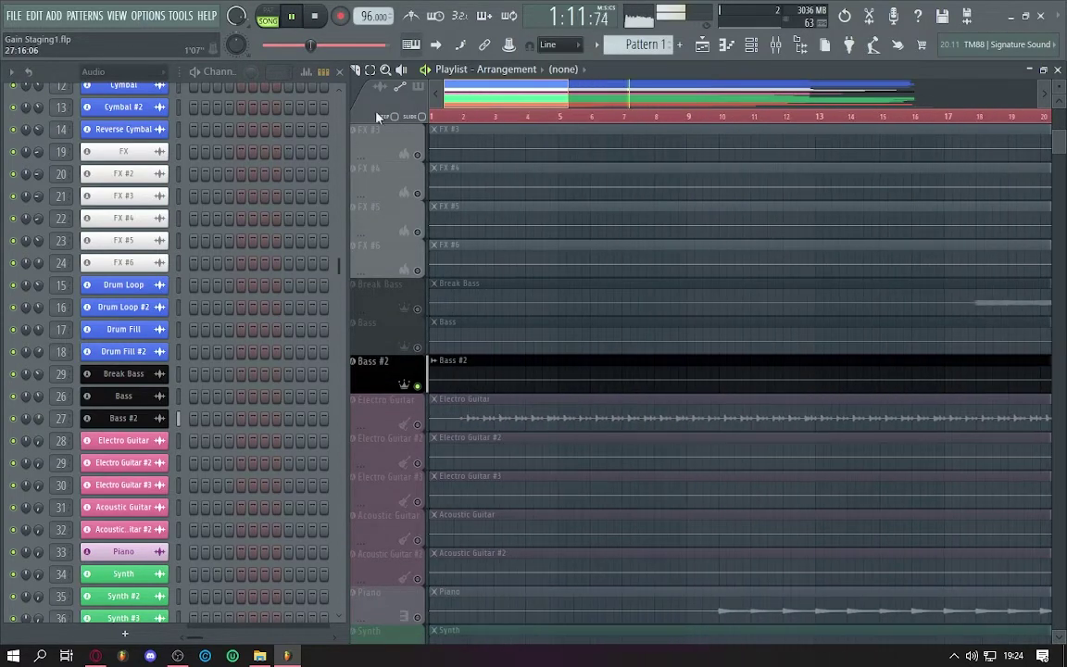
{"action": "left_click", "coordinate": [417, 386]}
{"action": "left_click", "coordinate": [418, 424]}
{"action": "key", "text": "space"}
{"action": "scroll", "coordinate": [39, 444], "scroll_direction": "up", "scroll_amount": 3}
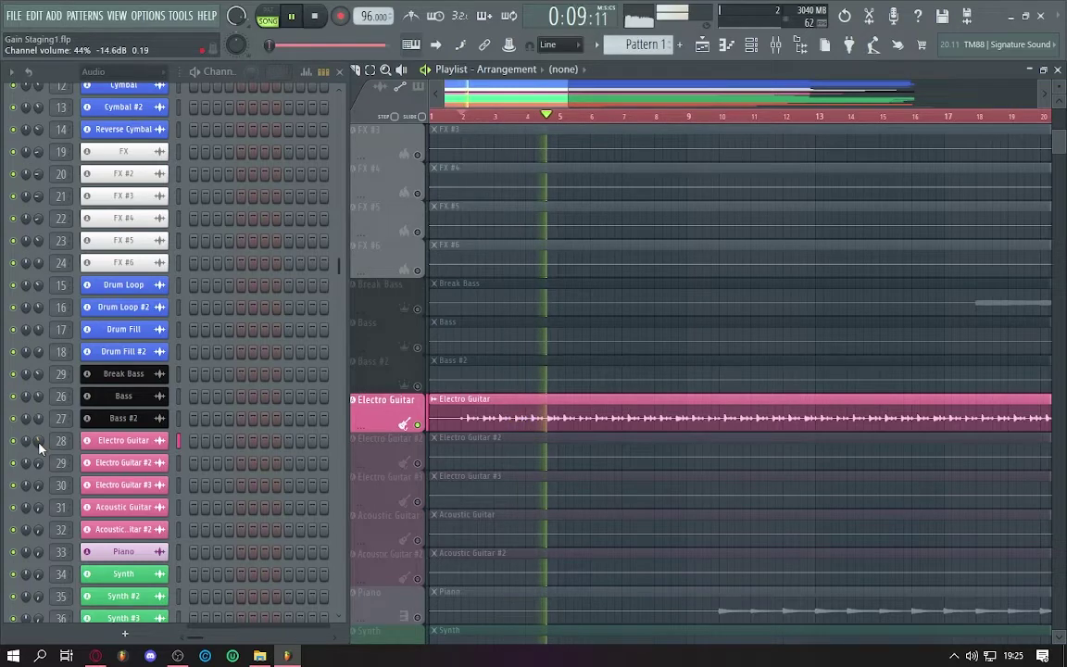
- Play Electro Guitar from about bar 42 and raise its channel volume to 47% (-13.7 dB)
{"action": "left_click_drag", "start_coordinate": [570, 98], "coordinate": [610, 101]}
{"action": "scroll", "coordinate": [609, 101], "scroll_direction": "down", "scroll_amount": 10}
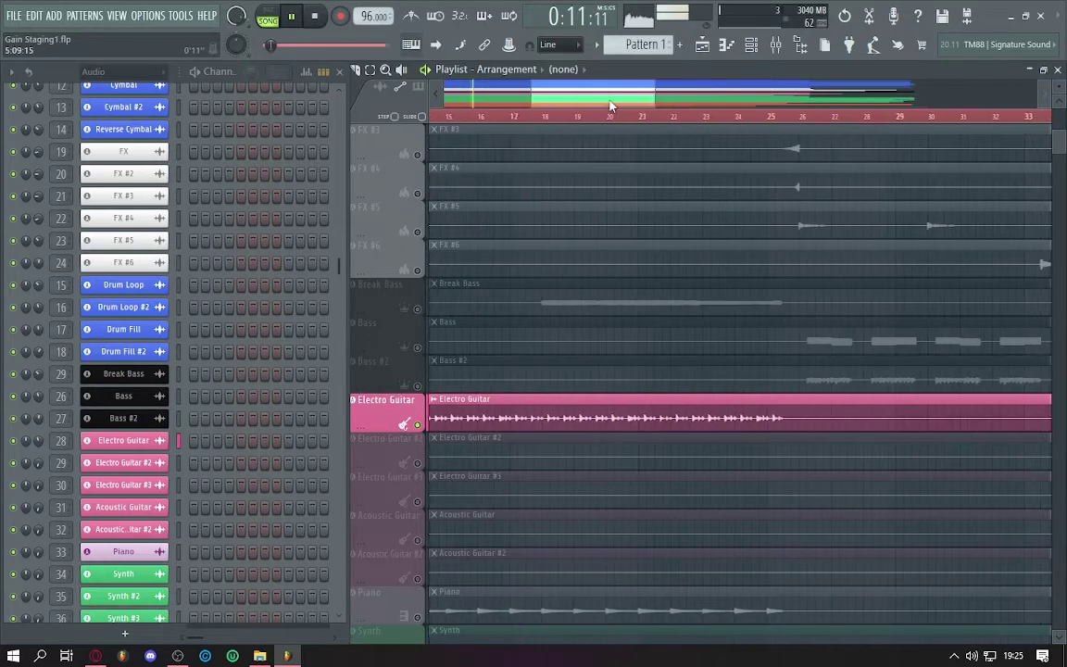
{"action": "left_click", "coordinate": [542, 116]}
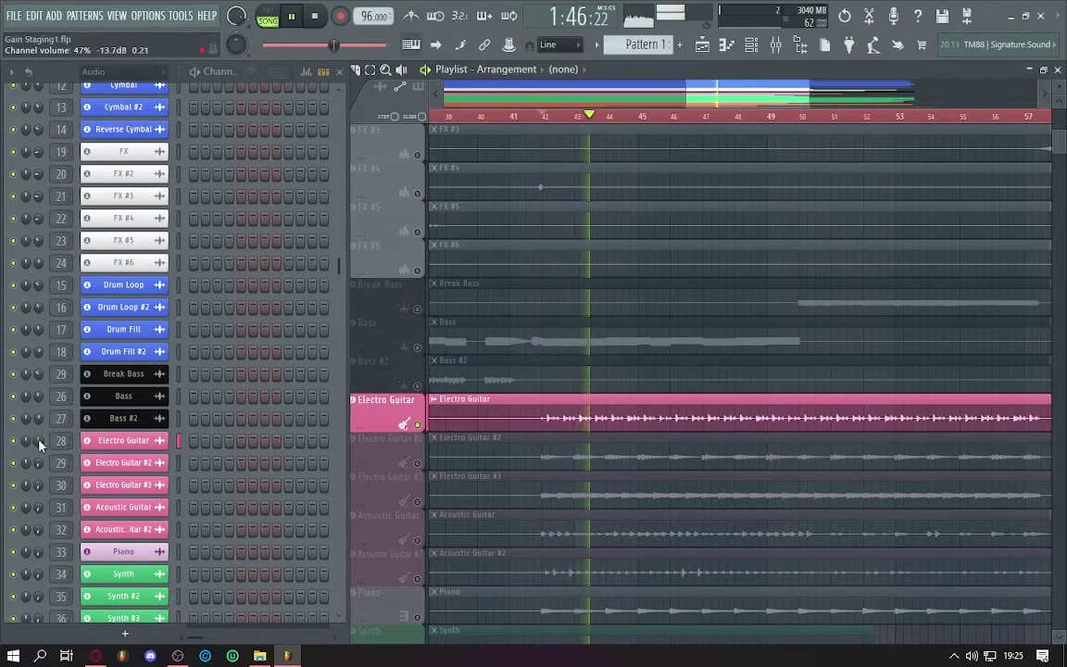
- Solo Electro Guitar #2, Electro Guitar #3 and Acoustic Guitar in turn, raising each channel volume while playing from about bar 42
{"action": "key", "text": "space"}
{"action": "left_click", "coordinate": [419, 425]}
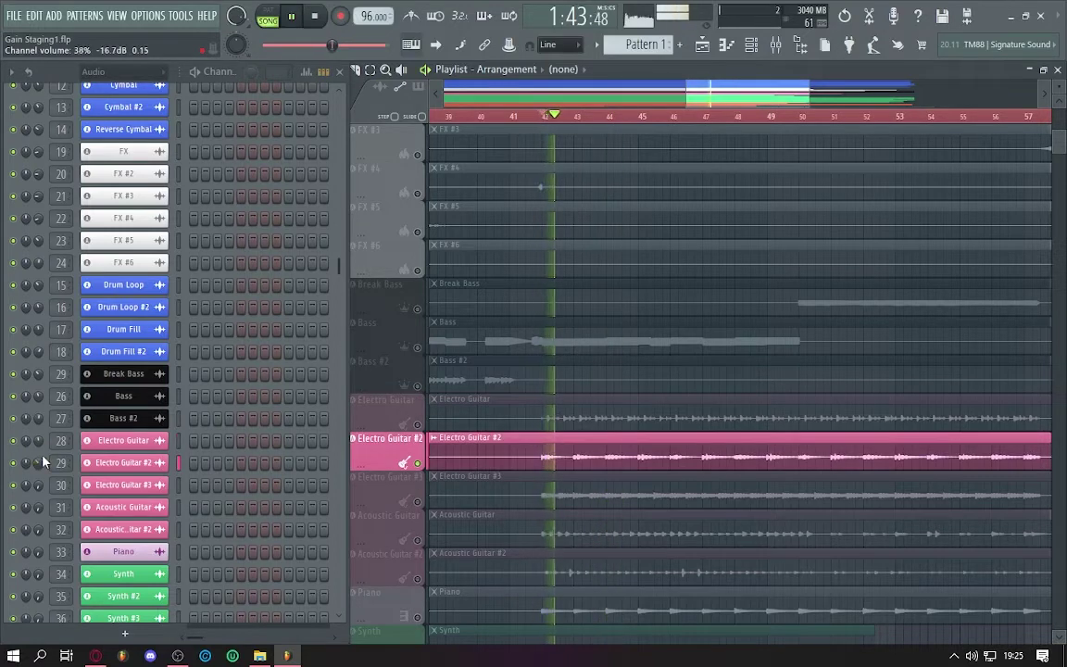
{"action": "scroll", "coordinate": [42, 460], "scroll_direction": "up", "scroll_amount": 3}
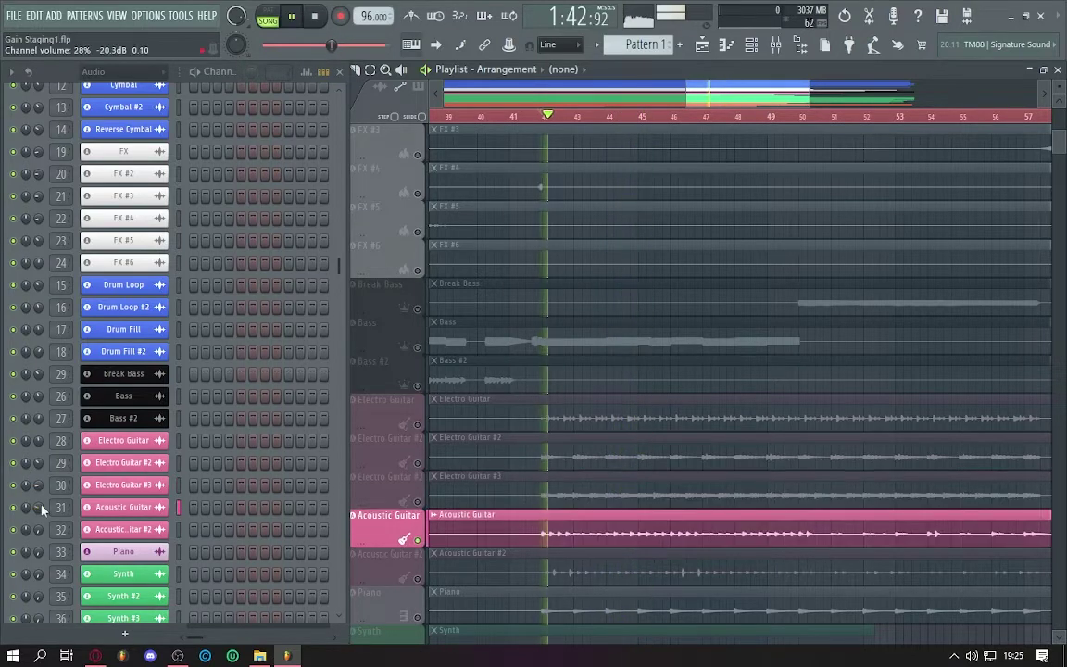
{"action": "scroll", "coordinate": [42, 508], "scroll_direction": "up", "scroll_amount": 4}
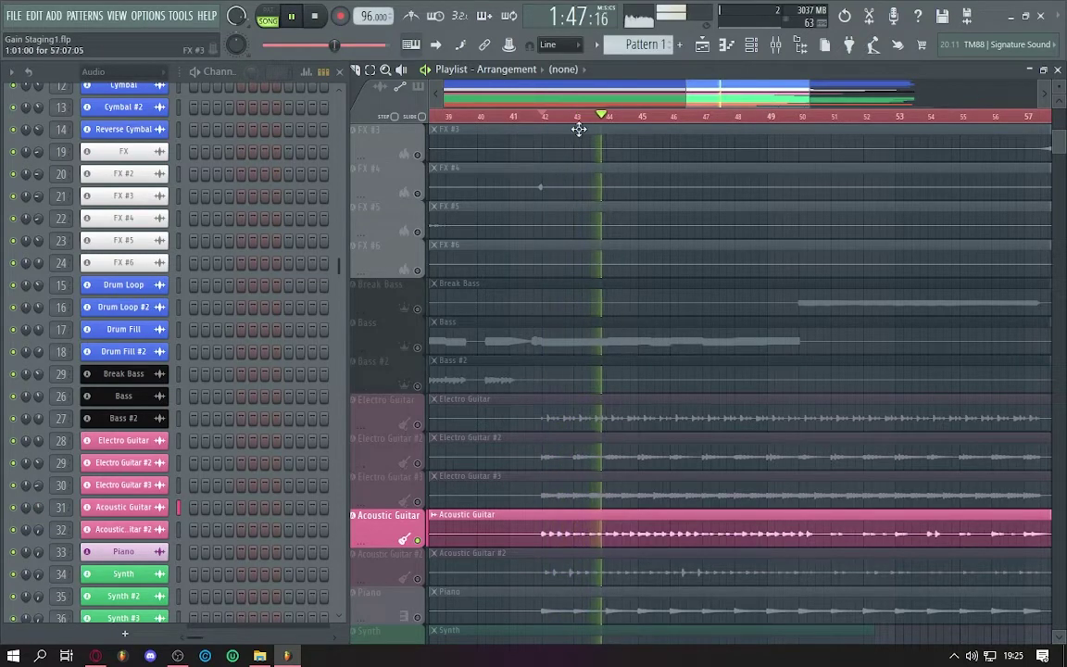
- With Acoustic Guitar #2 soloed and playing from about bar 42, raise its channel volume to 56% (-10.9 dB)
{"action": "scroll", "coordinate": [583, 127], "scroll_direction": "down", "scroll_amount": 5}
{"action": "scroll", "coordinate": [693, 124], "scroll_direction": "up", "scroll_amount": 5}
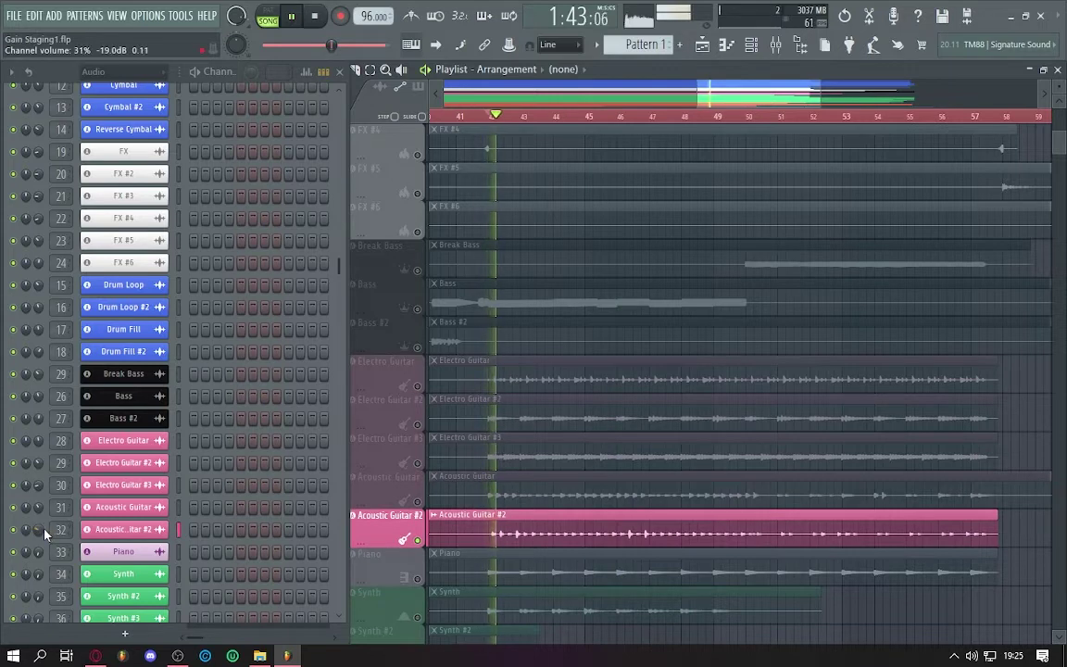
{"action": "scroll", "coordinate": [44, 529], "scroll_direction": "up", "scroll_amount": 3}
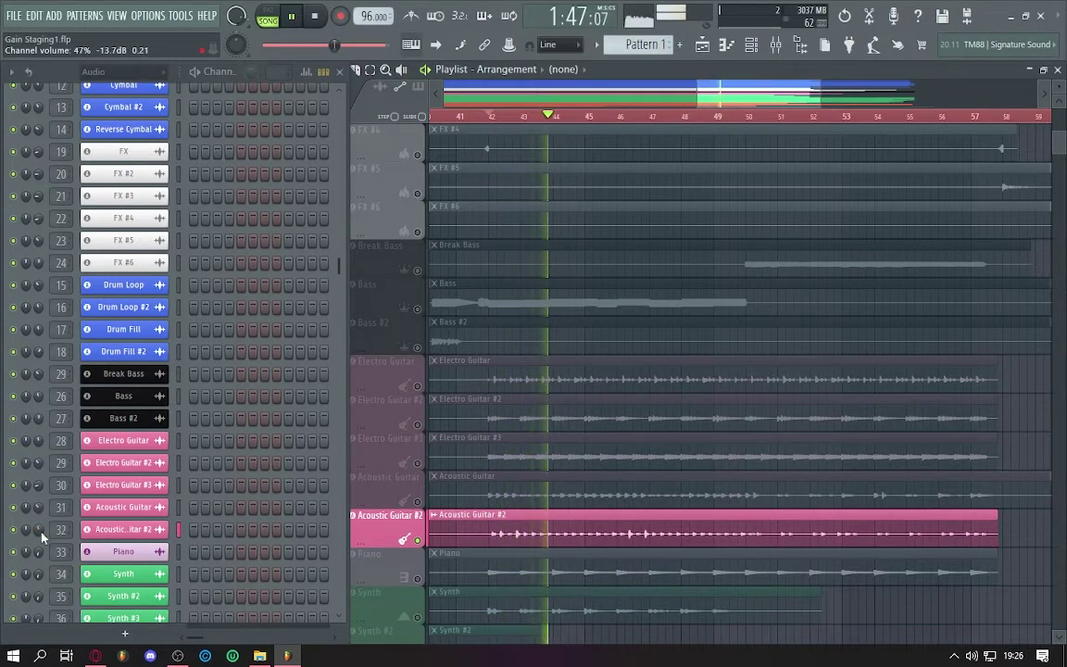
{"action": "scroll", "coordinate": [37, 528], "scroll_direction": "up", "scroll_amount": 3}
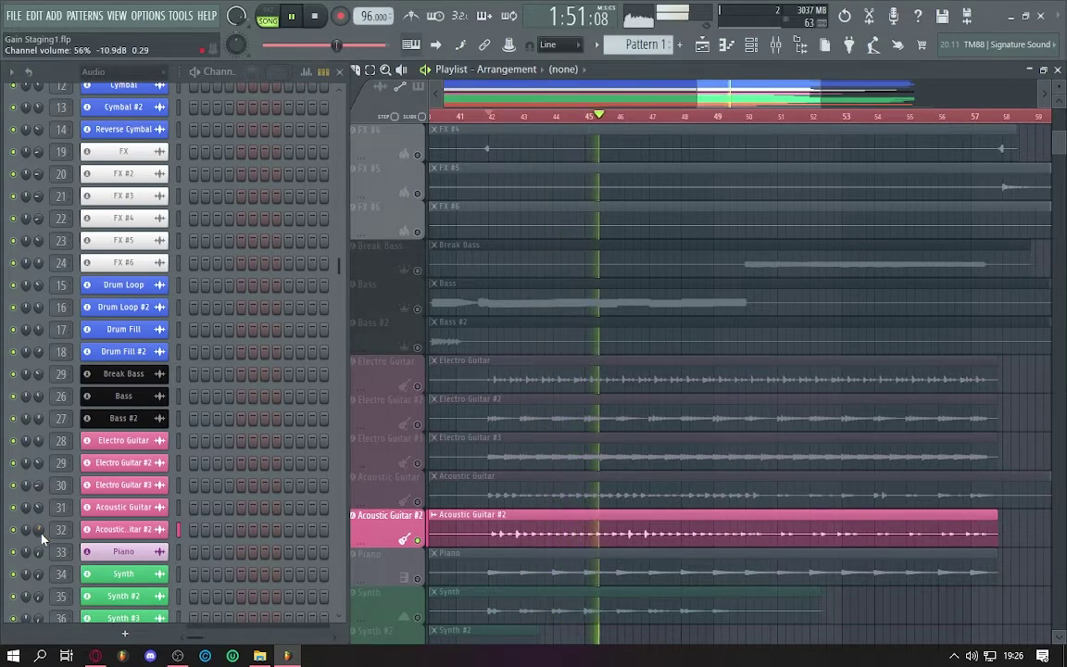
- Solo Piano, restart playback from about bar 42, and set its channel volume to around 31% (-19.0 dB)
{"action": "key", "text": "space"}
{"action": "key", "text": "space"}
{"action": "right_click", "coordinate": [418, 578]}
{"action": "scroll", "coordinate": [39, 553], "scroll_direction": "up", "scroll_amount": 10}
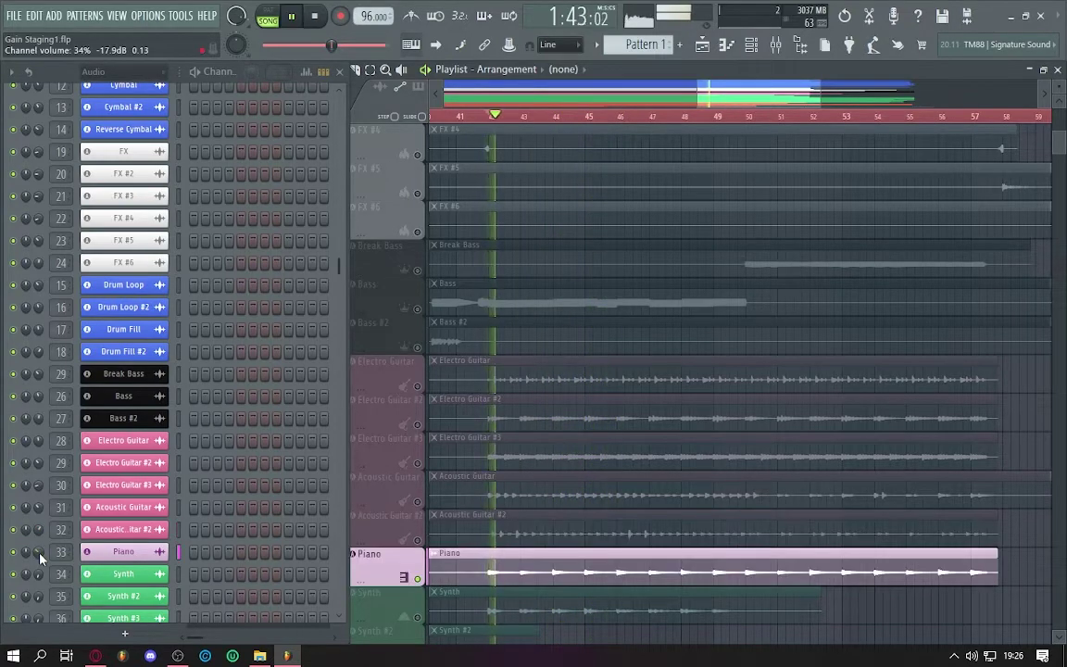
{"action": "scroll", "coordinate": [40, 553], "scroll_direction": "down", "scroll_amount": 2}
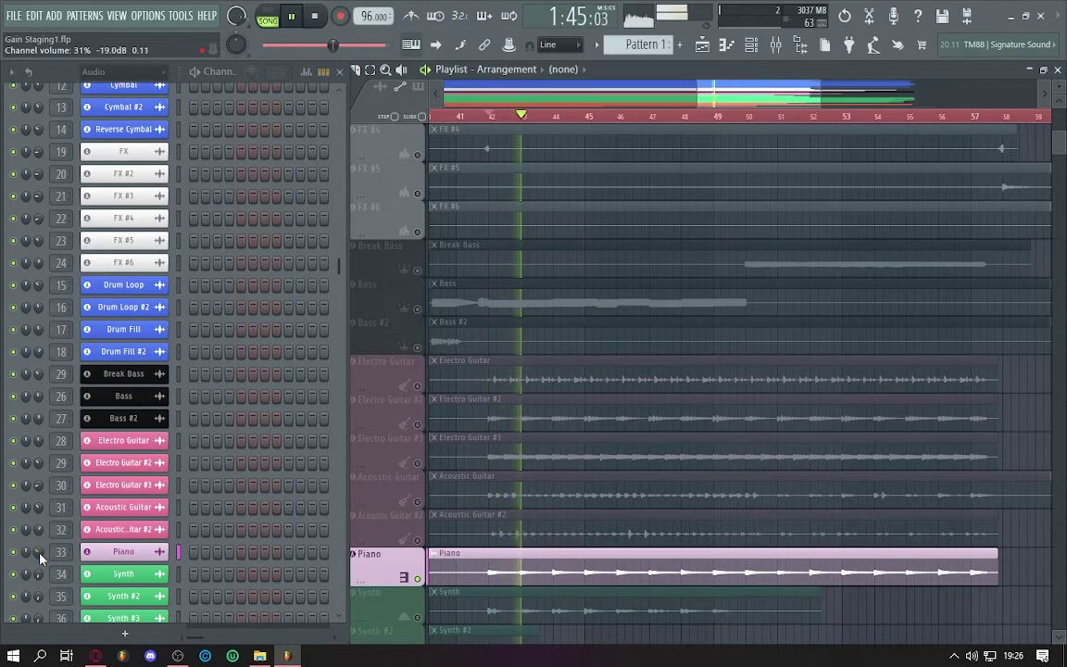
- Solo Synth, Synth #2 and Synth #3 in turn and raise their channel volumes during playback
{"action": "scroll", "coordinate": [407, 500], "scroll_direction": "down", "scroll_amount": 3}
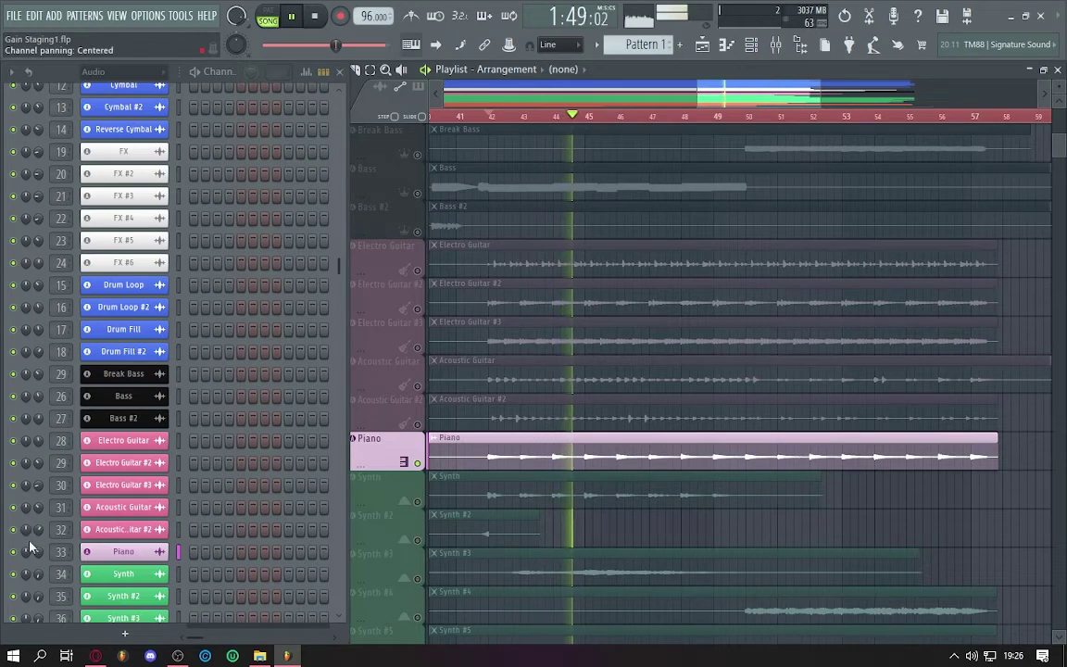
{"action": "left_click", "coordinate": [416, 465]}
{"action": "scroll", "coordinate": [575, 363], "scroll_direction": "down", "scroll_amount": 2}
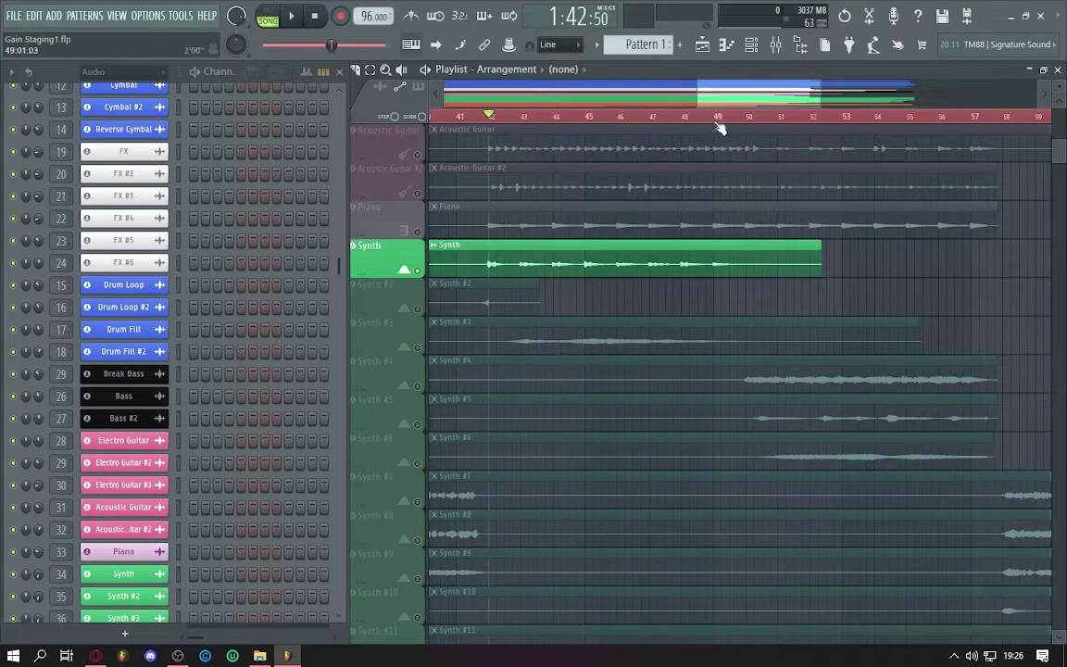
{"action": "scroll", "coordinate": [718, 127], "scroll_direction": "down", "scroll_amount": 1}
{"action": "scroll", "coordinate": [46, 519], "scroll_direction": "down", "scroll_amount": 3}
{"action": "key", "text": "space"}
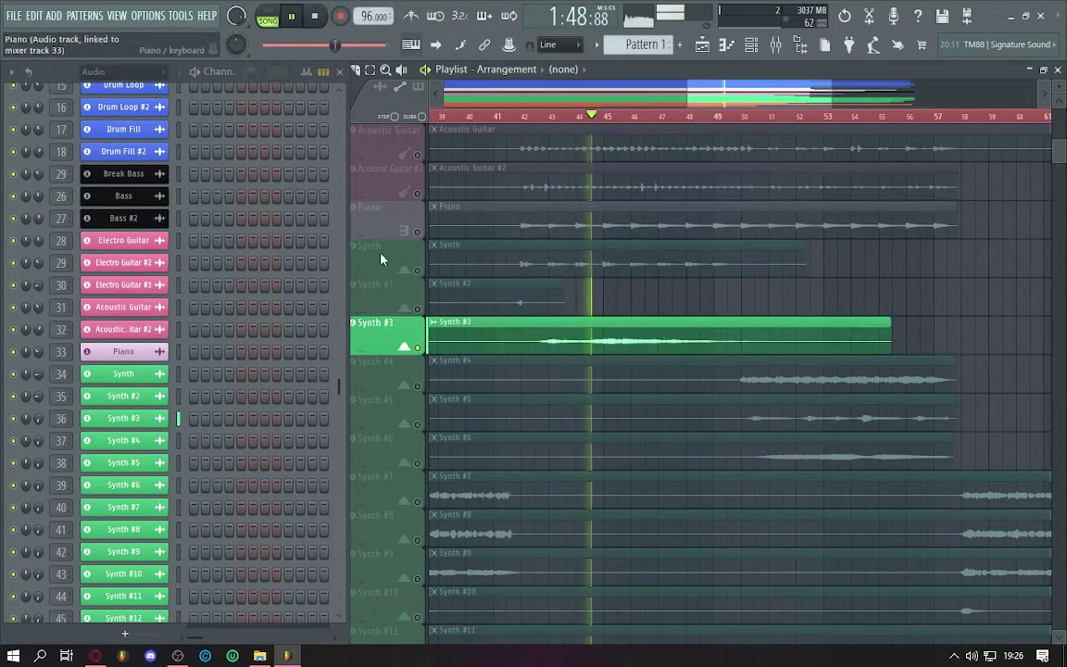
- Solo Synth #4 through Synth #12 one at a time and raise each channel volume while its clip plays
{"action": "left_click", "coordinate": [38, 441]}
{"action": "left_click", "coordinate": [414, 412]}
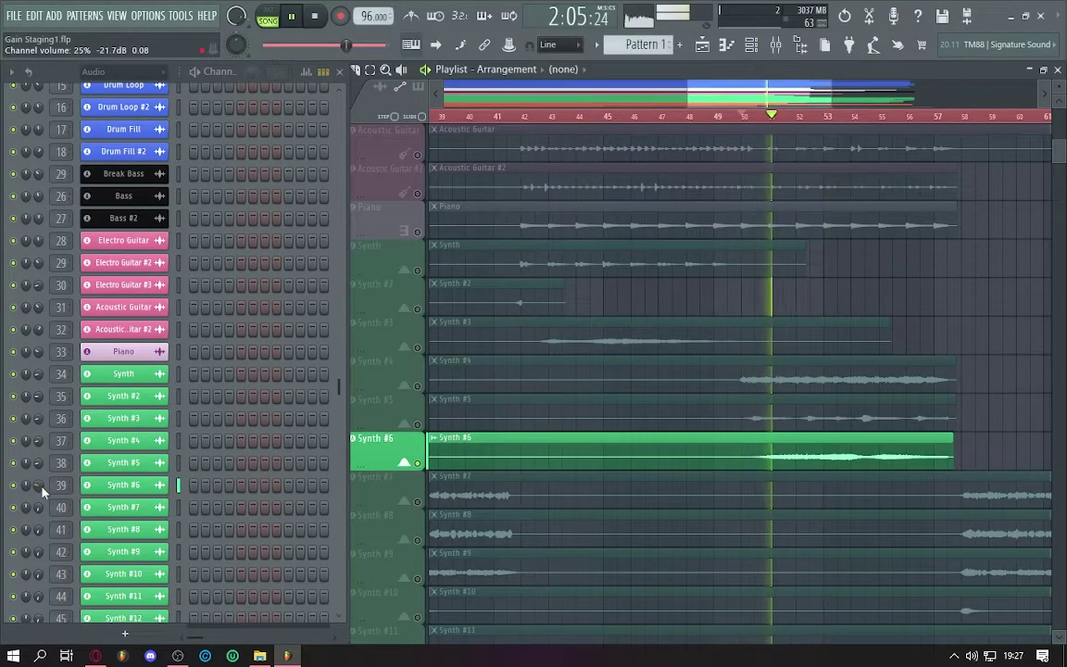
{"action": "left_click", "coordinate": [38, 506]}
{"action": "left_click", "coordinate": [38, 529]}
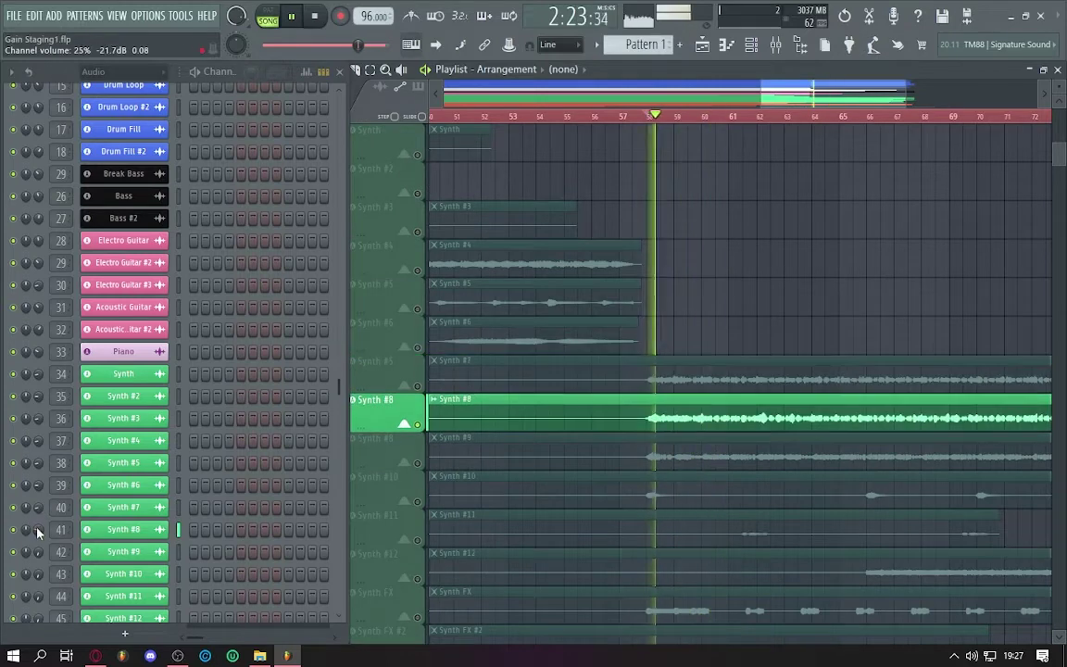
{"action": "left_click", "coordinate": [40, 550]}
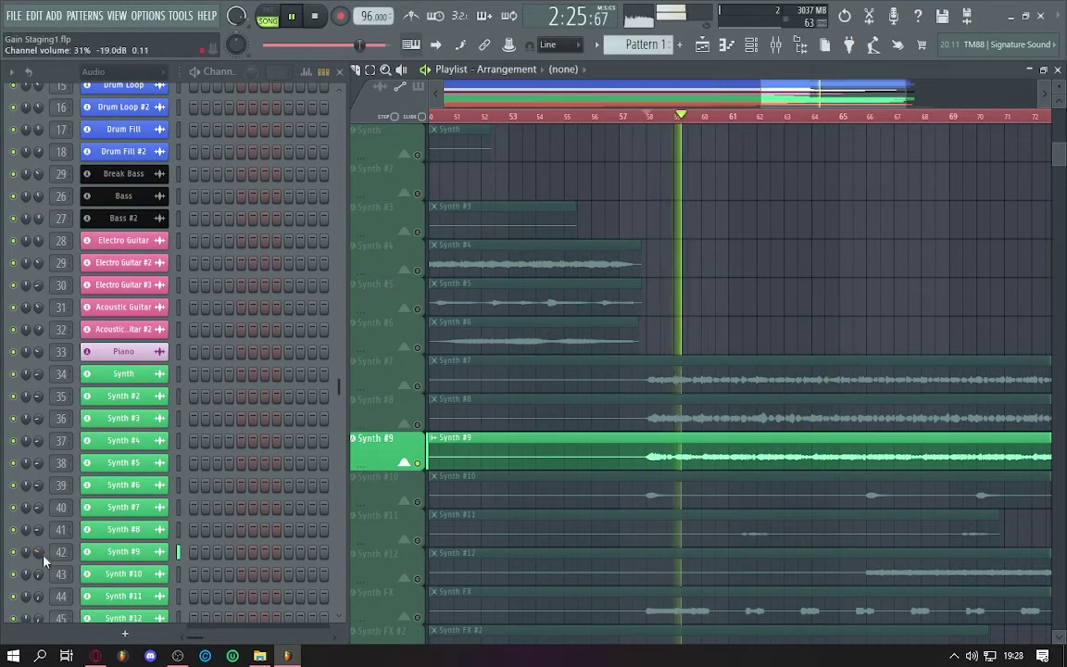
{"action": "left_click", "coordinate": [36, 573]}
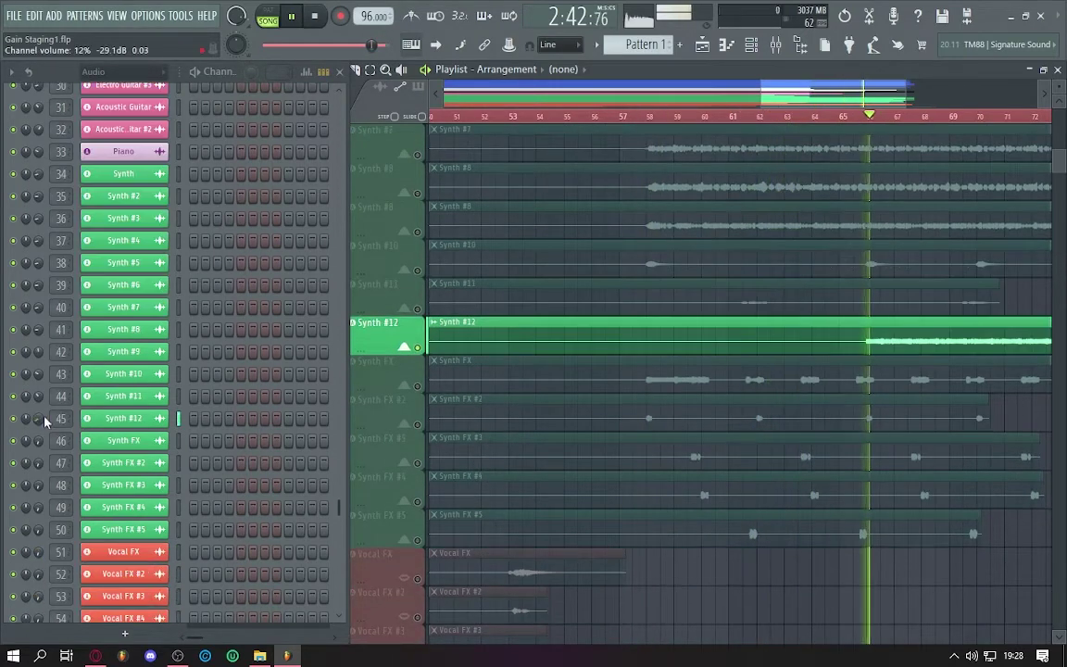
- Solo Synth FX through Synth FX #5 in turn from about bar 58 and raise their channel volumes
{"action": "left_click", "coordinate": [39, 440]}
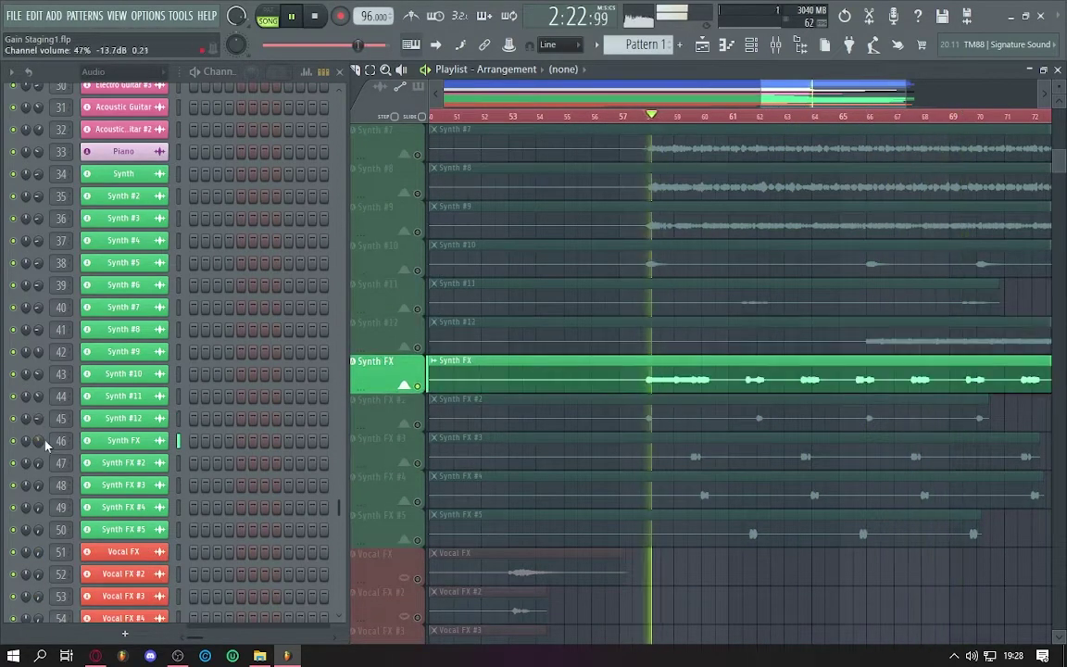
{"action": "left_click", "coordinate": [37, 462]}
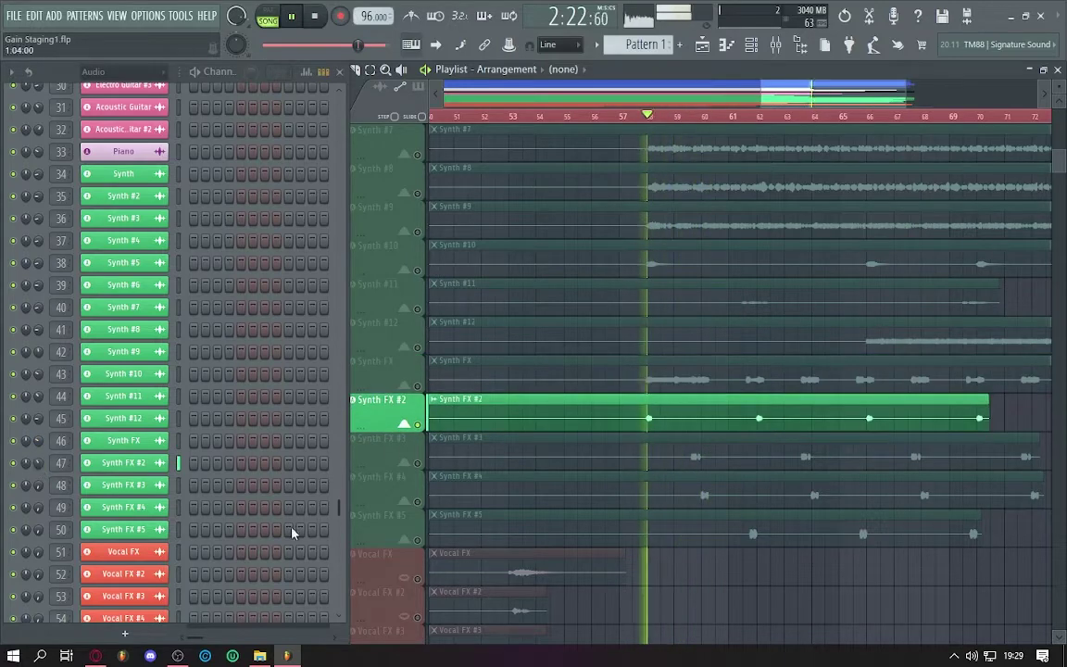
{"action": "left_click", "coordinate": [37, 484]}
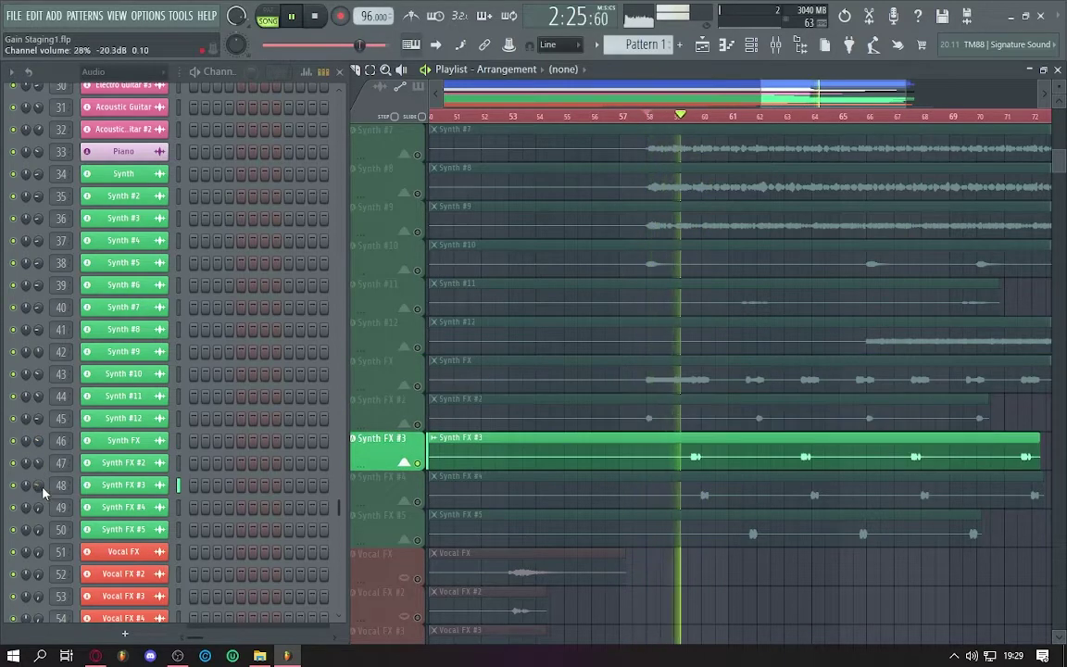
{"action": "left_click", "coordinate": [38, 507]}
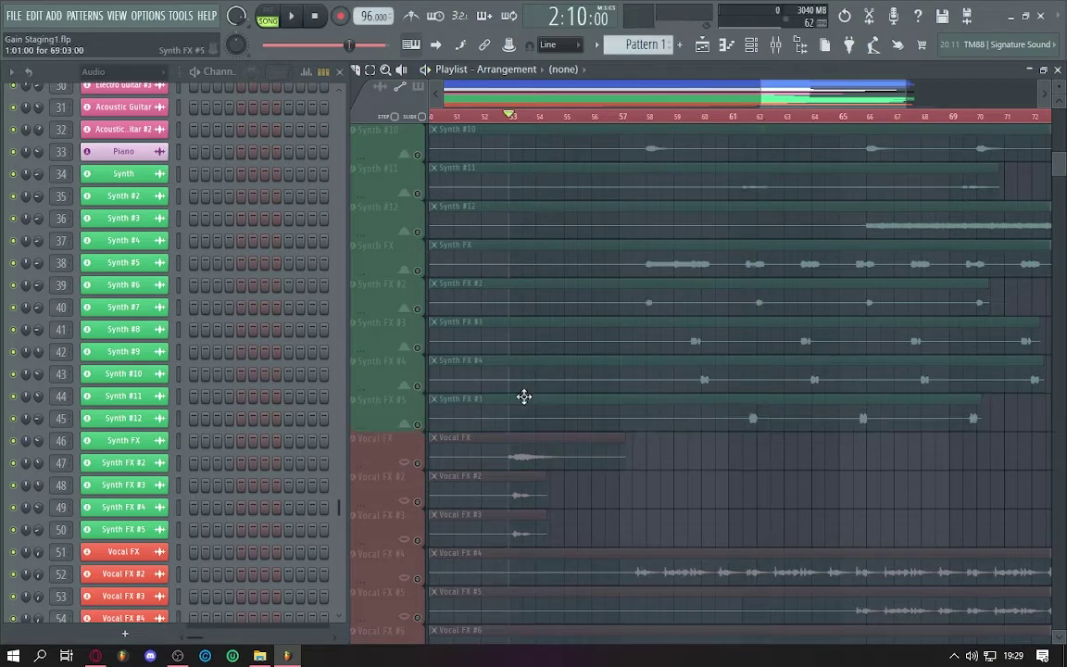
- Solo Vocal FX, play it from about bar 53, and raise its channel volume to around 25% (-21.7 dB)
{"action": "scroll", "coordinate": [607, 368], "scroll_direction": "down", "scroll_amount": 5}
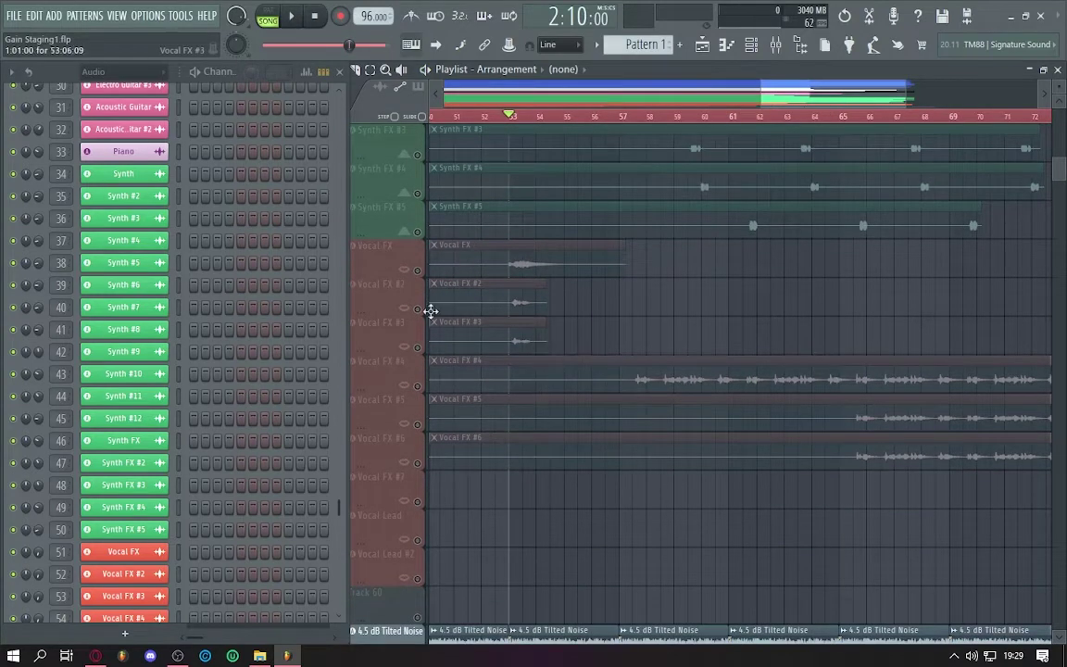
{"action": "left_click", "coordinate": [418, 270]}
{"action": "key", "text": "space"}
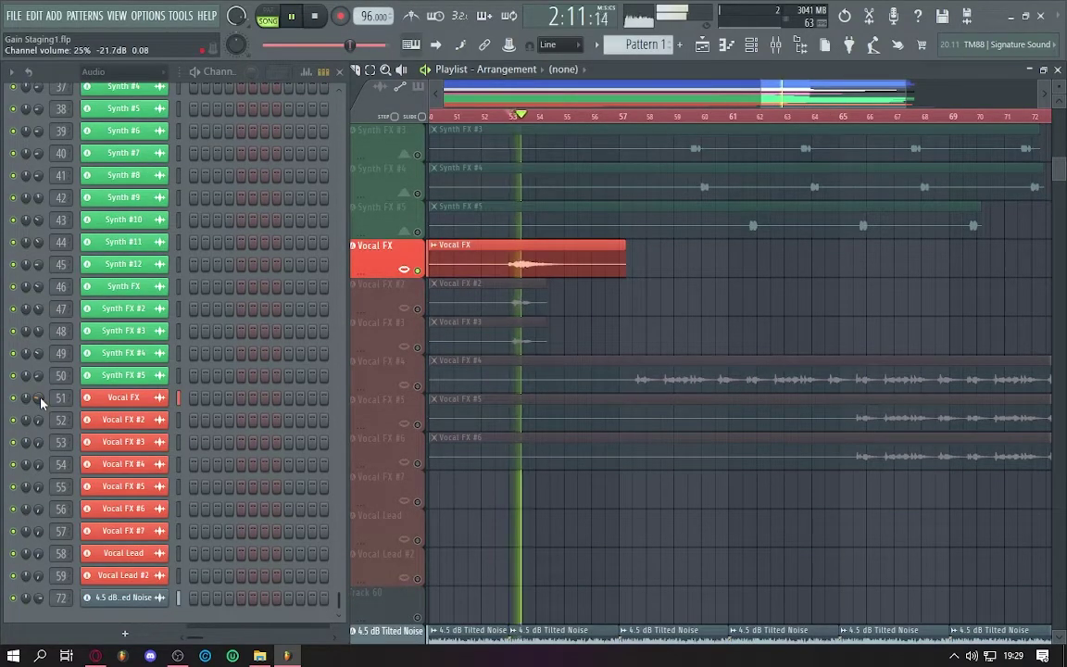
{"action": "scroll", "coordinate": [41, 398], "scroll_direction": "up", "scroll_amount": 2}
{"action": "key", "text": "space"}
{"action": "key", "text": "space"}
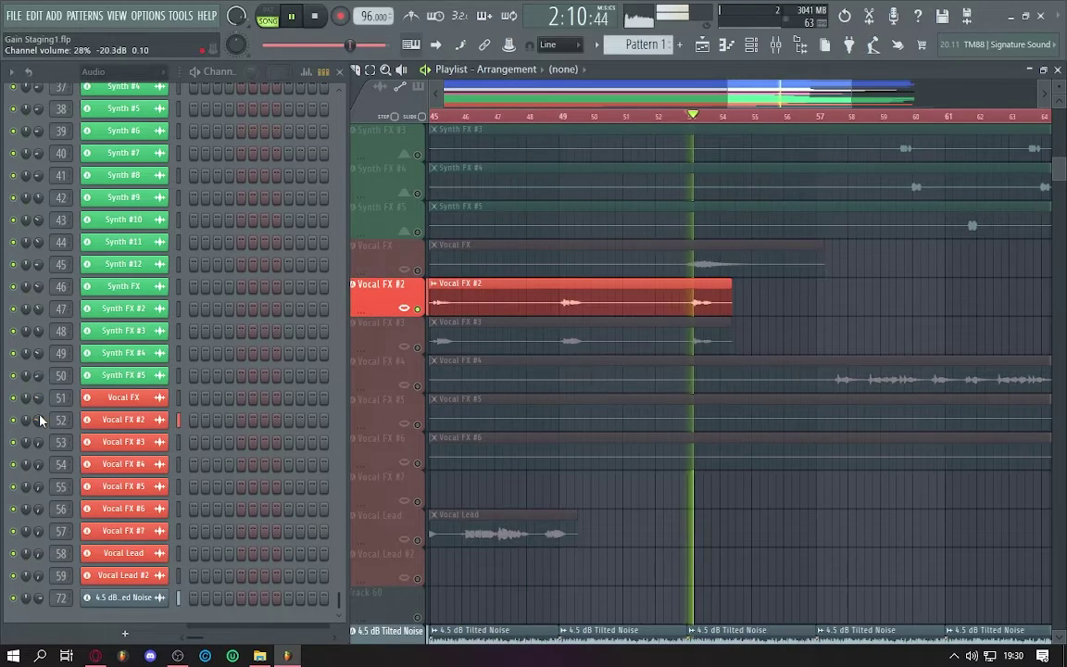
- With Vocal FX #2 soloed, raise its channel volume to 34% (-17.9 dB) while restarting playback from about bar 53
{"action": "scroll", "coordinate": [41, 420], "scroll_direction": "up", "scroll_amount": 4}
{"action": "key", "text": "space"}
{"action": "key", "text": "space"}
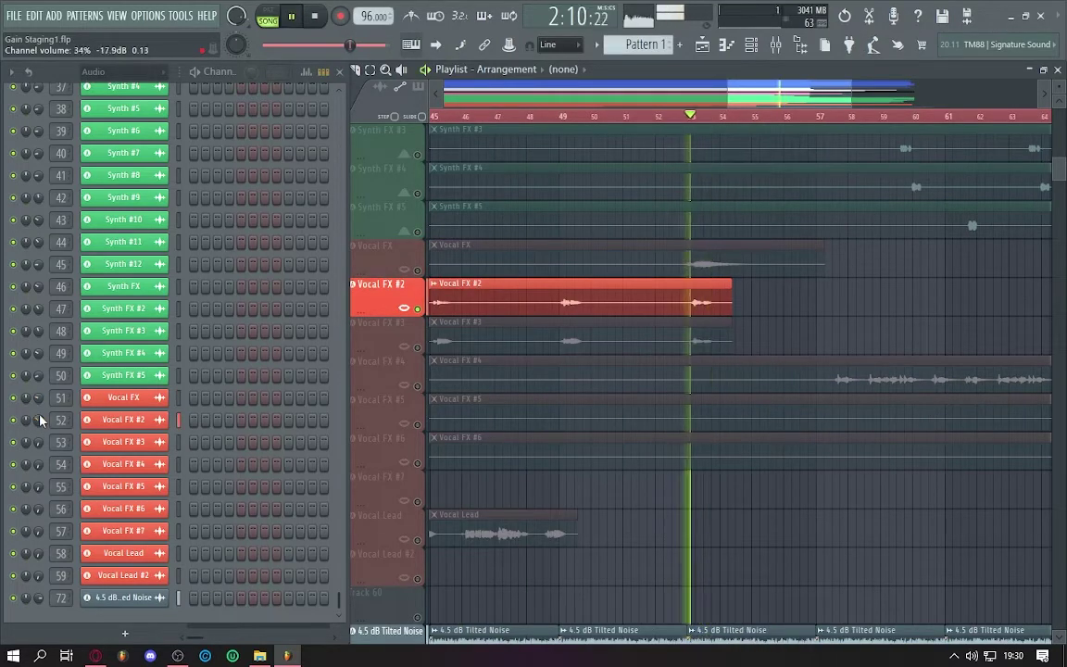
{"action": "key", "text": "space"}
{"action": "key", "text": "space"}
- Solo Vocal FX #3 in place of Vocal FX #2 and raise its channel volume past 19% (-24.9 dB) during playback
{"action": "left_click", "coordinate": [419, 347]}
{"action": "key", "text": "space"}
{"action": "key", "text": "space"}
{"action": "left_click", "coordinate": [418, 310]}
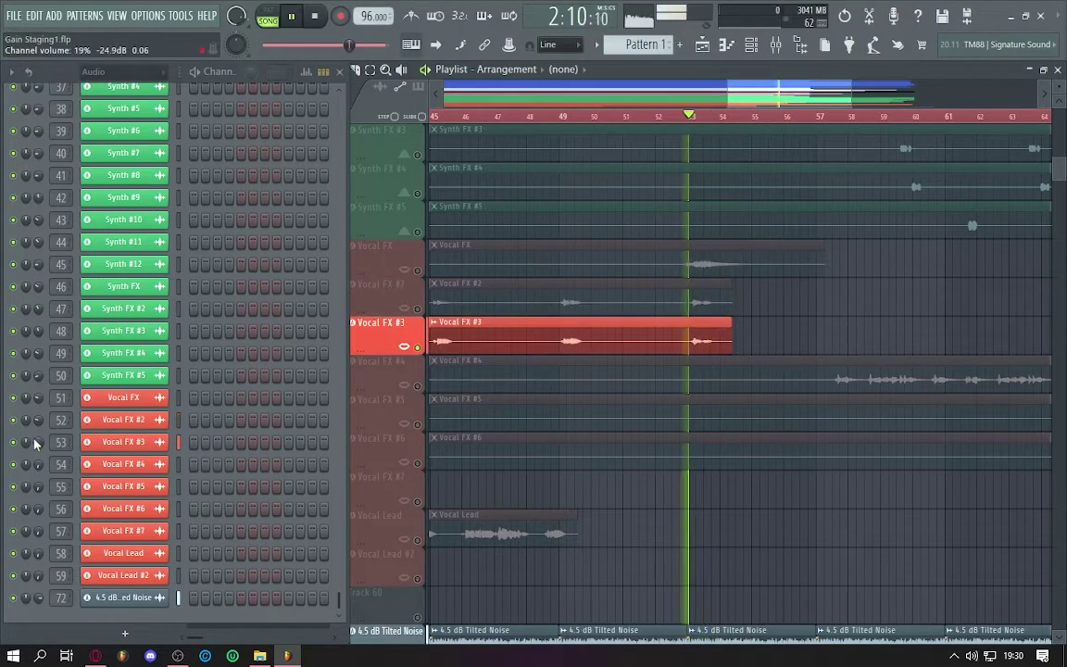
{"action": "scroll", "coordinate": [36, 443], "scroll_direction": "up", "scroll_amount": 2}
- With Vocal FX #4 soloed and playing from about bar 25, raise its channel volume to 47% (-13.7 dB)
{"action": "scroll", "coordinate": [40, 427], "scroll_direction": "down", "scroll_amount": 3}
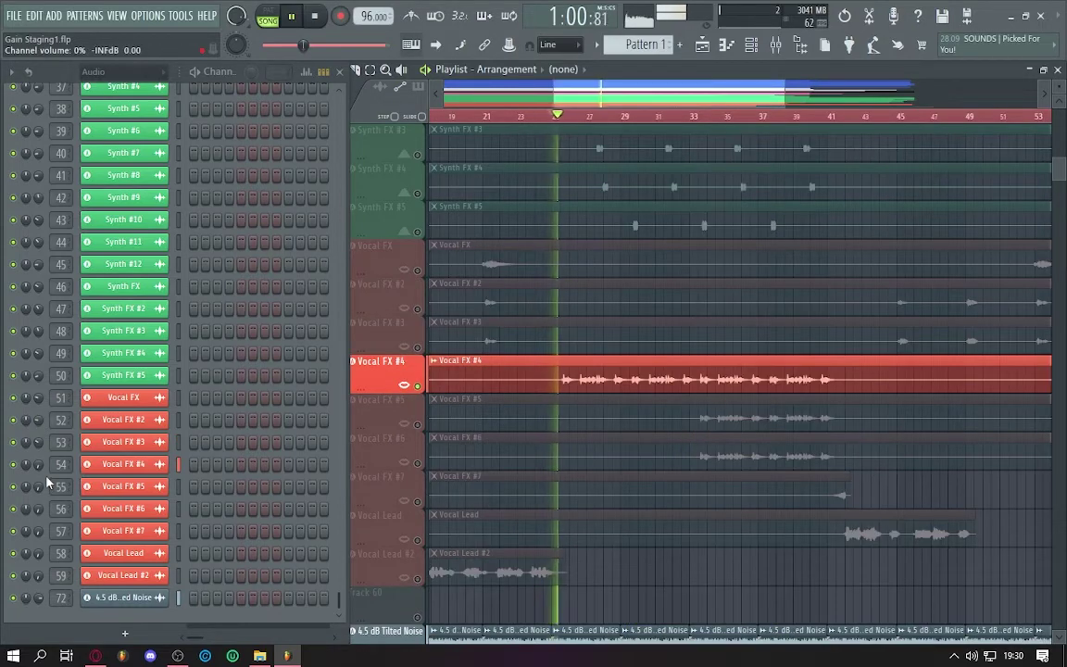
{"action": "scroll", "coordinate": [46, 479], "scroll_direction": "up", "scroll_amount": 1}
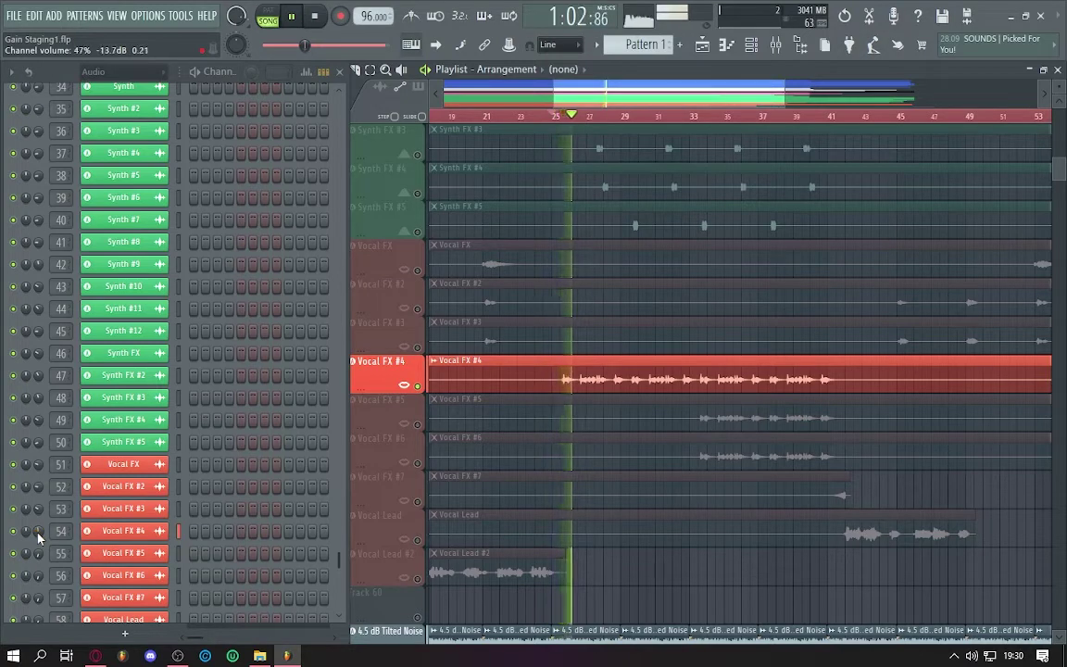
{"action": "scroll", "coordinate": [726, 220], "scroll_direction": "down", "scroll_amount": 4}
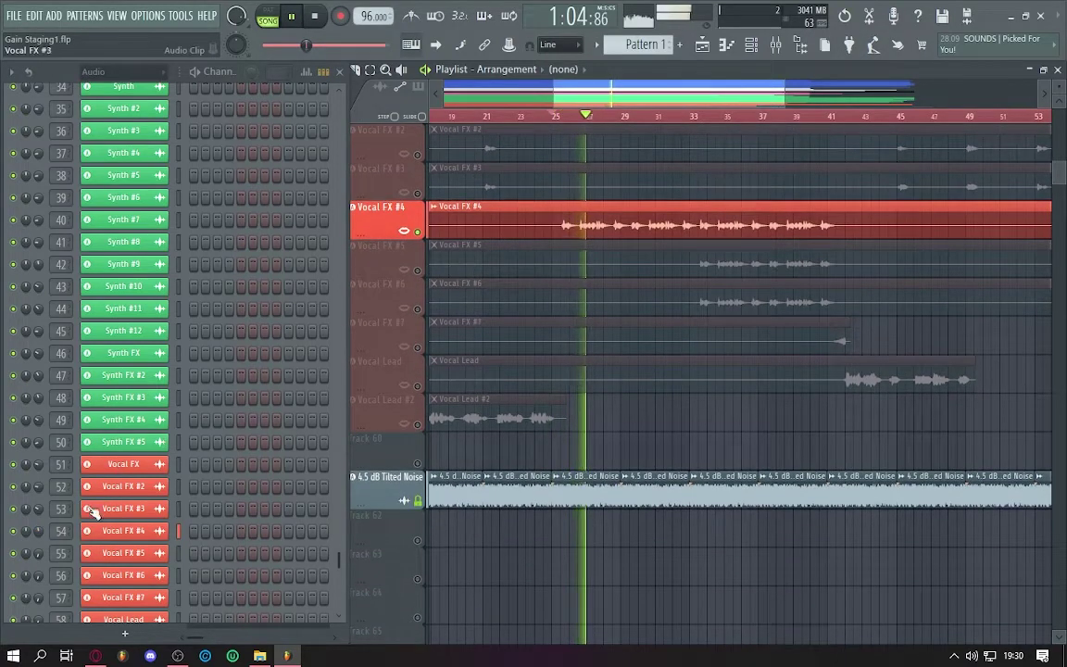
- Solo Vocal FX #5 and set its channel volume to 25% (-21.7 dB) while it plays from about bar 33
{"action": "scroll", "coordinate": [295, 421], "scroll_direction": "down", "scroll_amount": 1}
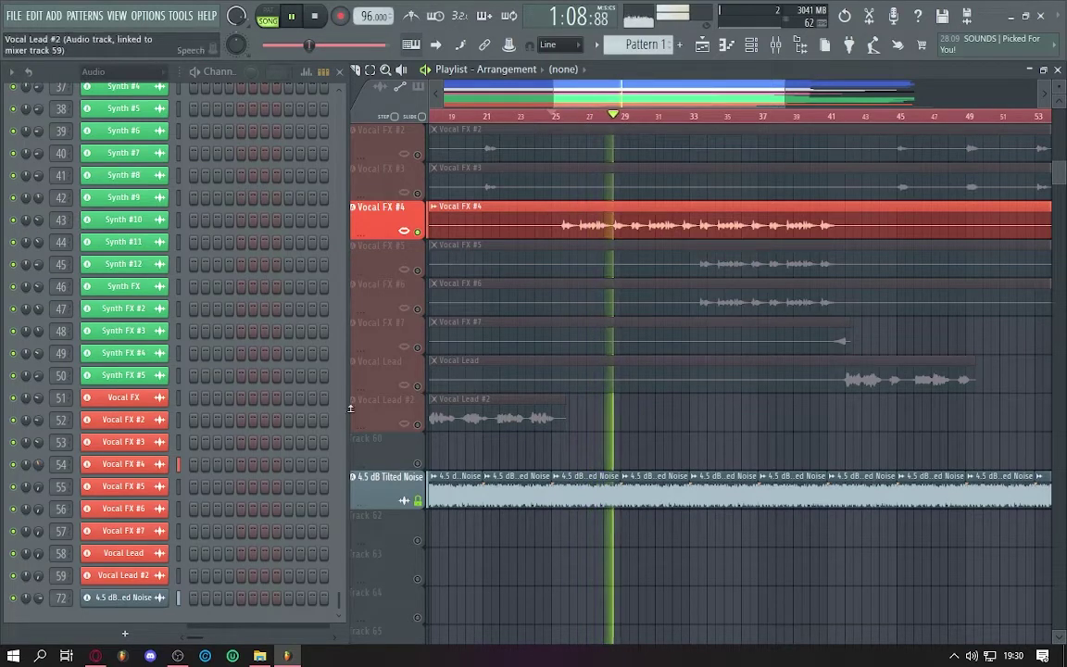
{"action": "left_click", "coordinate": [418, 271]}
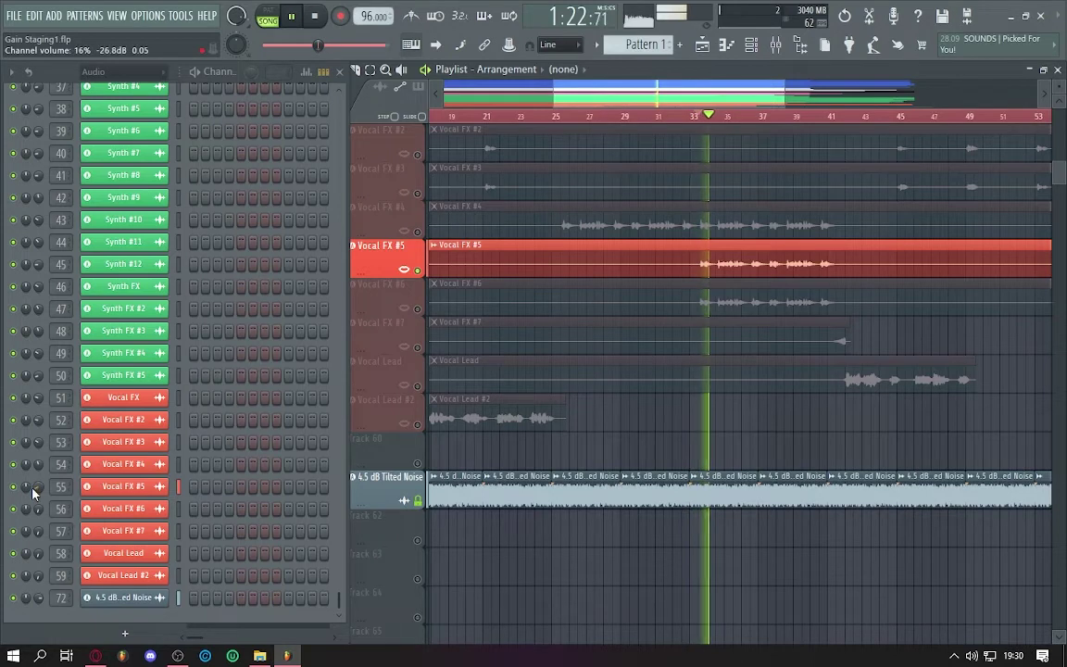
{"action": "scroll", "coordinate": [34, 488], "scroll_direction": "up", "scroll_amount": 5}
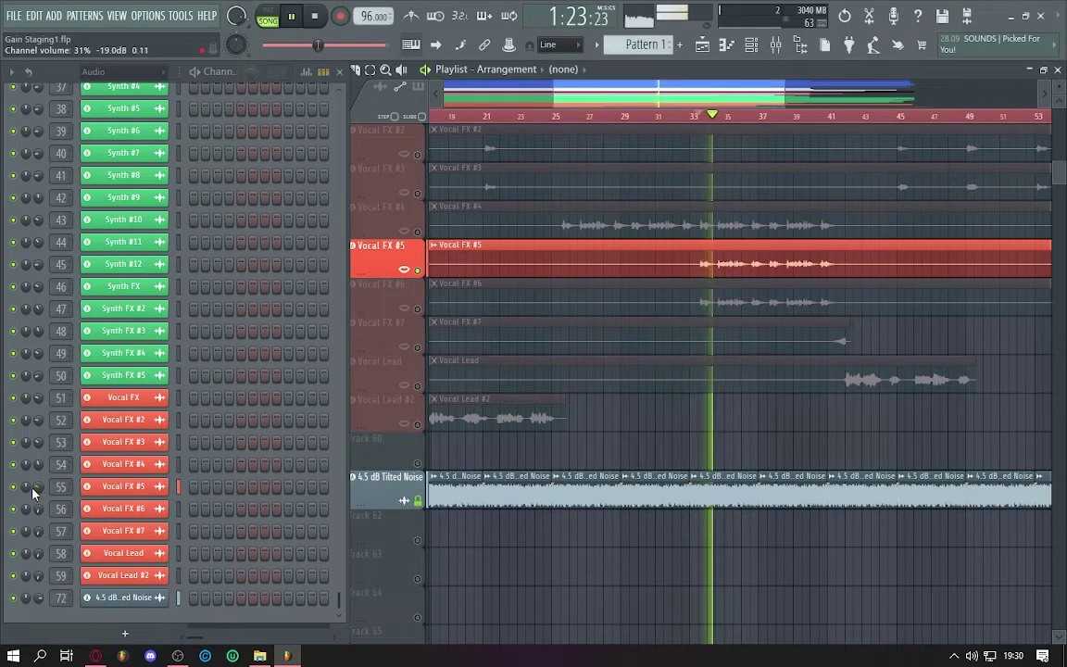
{"action": "scroll", "coordinate": [34, 490], "scroll_direction": "down", "scroll_amount": 5}
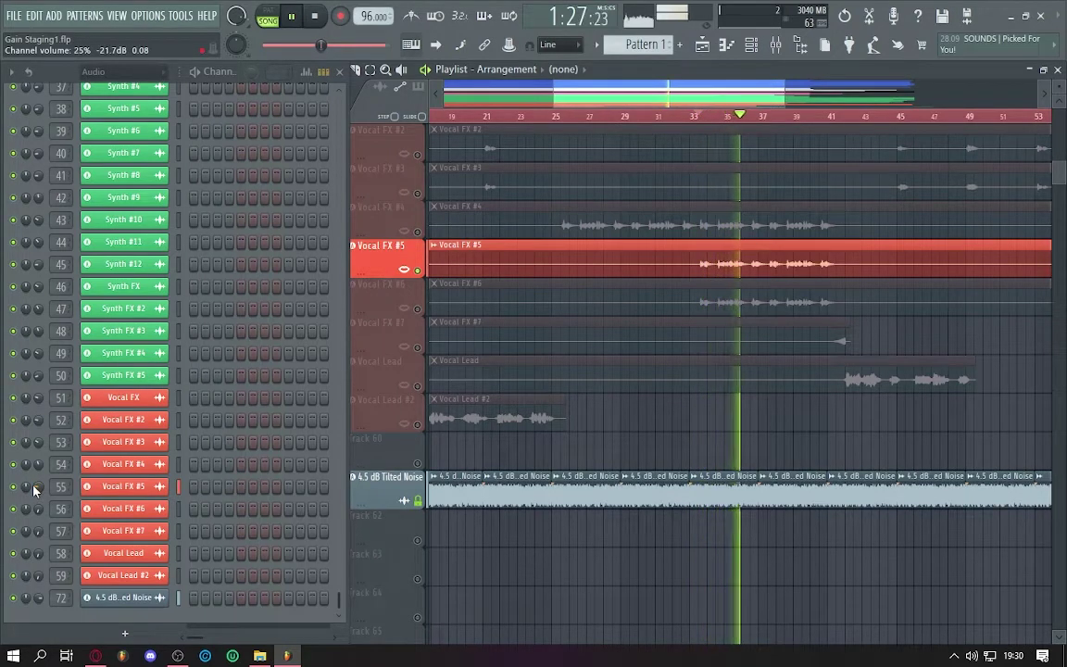
- With Vocal FX #6 soloed, raise its channel volume to 25% (-21.7 dB) during playback and end its solo
{"action": "left_click", "coordinate": [178, 508]}
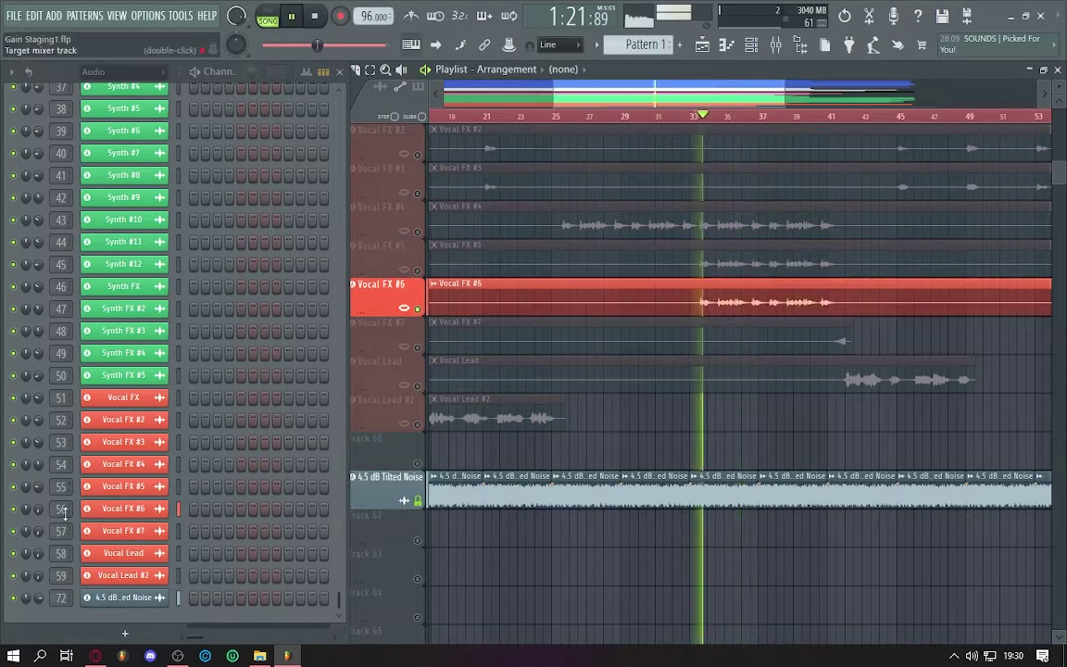
{"action": "scroll", "coordinate": [37, 466], "scroll_direction": "up", "scroll_amount": 3}
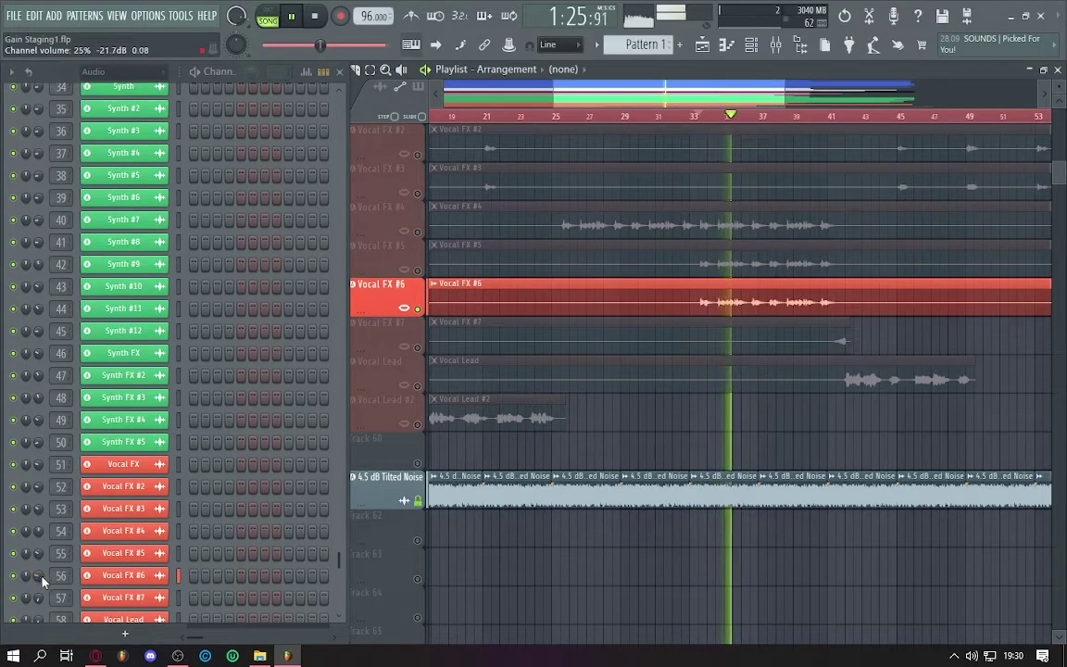
{"action": "right_click", "coordinate": [423, 312]}
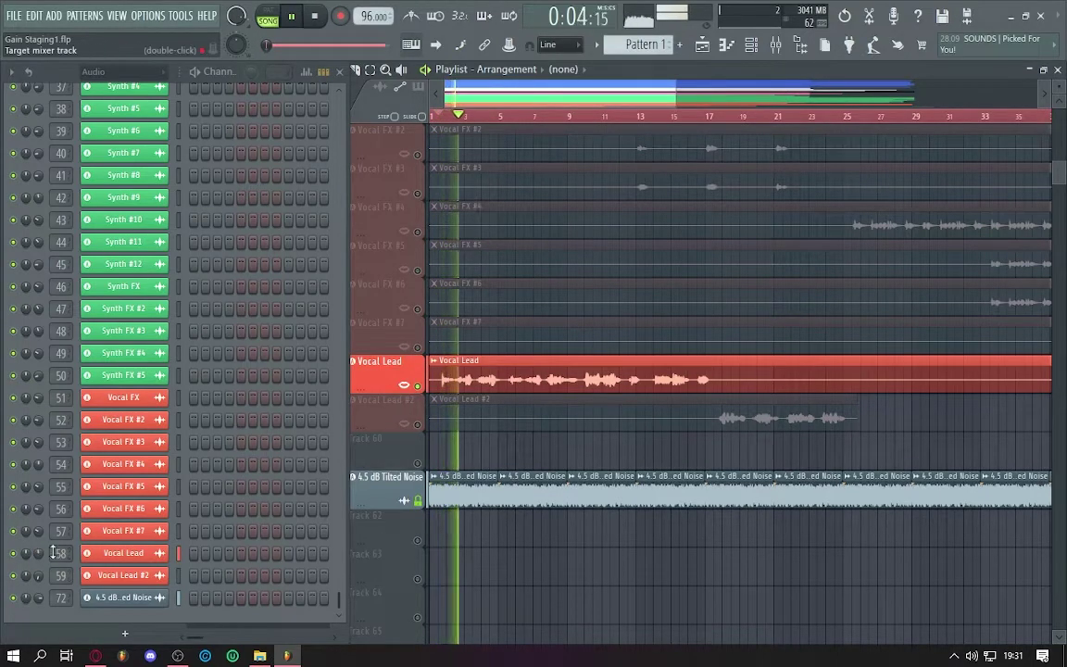
- With Vocal Lead soloed, restart playback from about bar 10 and adjust its channel volume to around 41% (-15.7 dB)
{"action": "scroll", "coordinate": [40, 548], "scroll_direction": "up", "scroll_amount": 1}
{"action": "scroll", "coordinate": [168, 420], "scroll_direction": "down", "scroll_amount": 1}
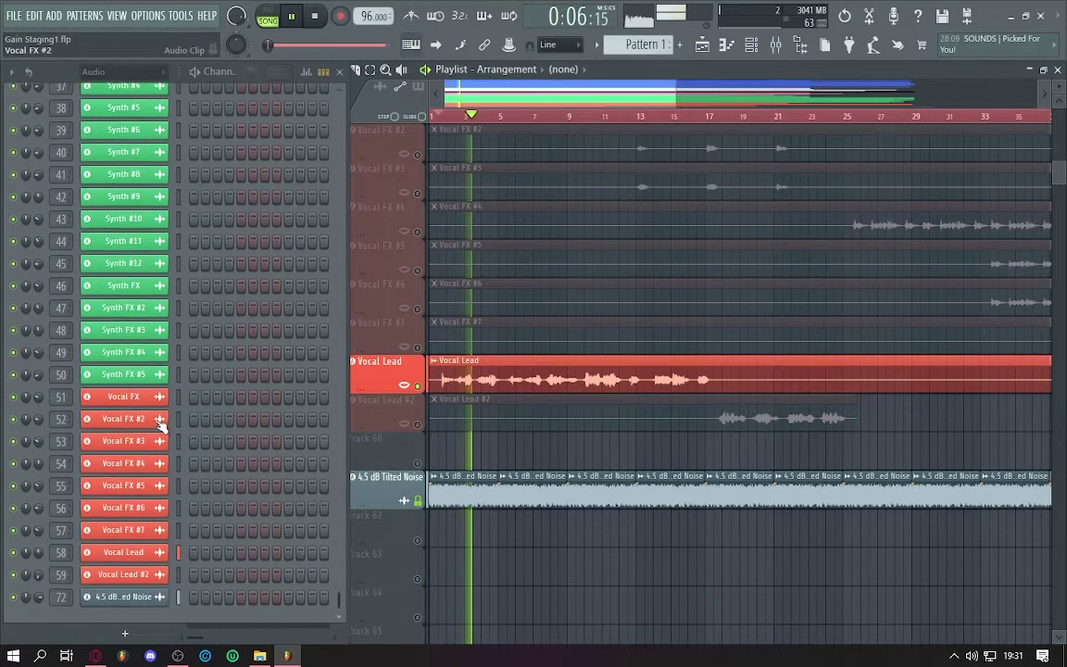
{"action": "left_click", "coordinate": [589, 113]}
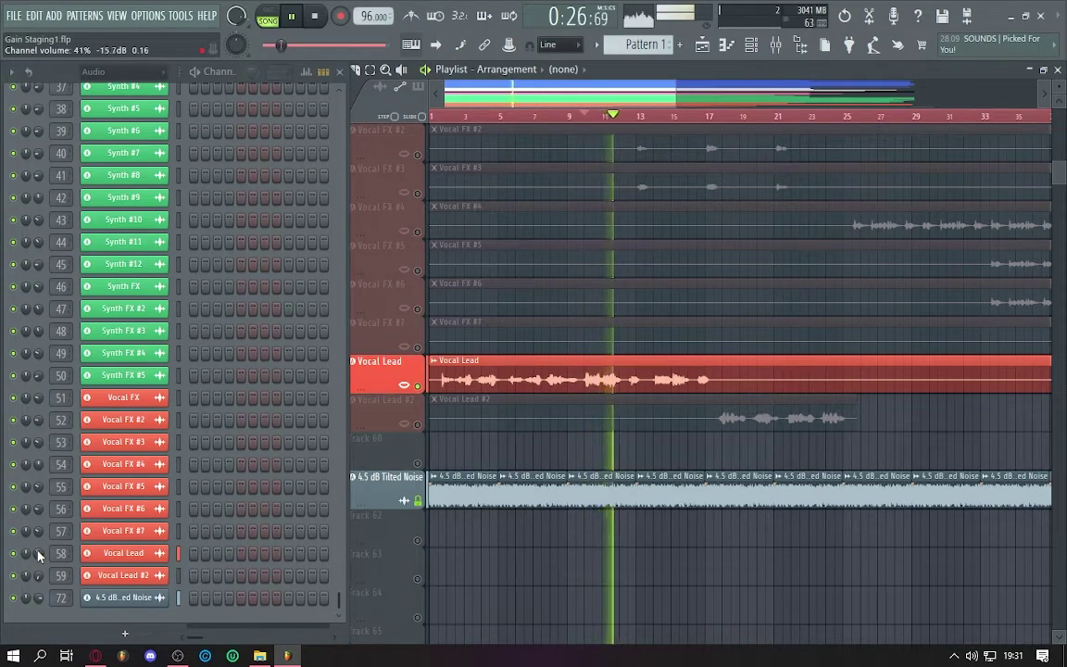
{"action": "scroll", "coordinate": [38, 556], "scroll_direction": "down", "scroll_amount": 1}
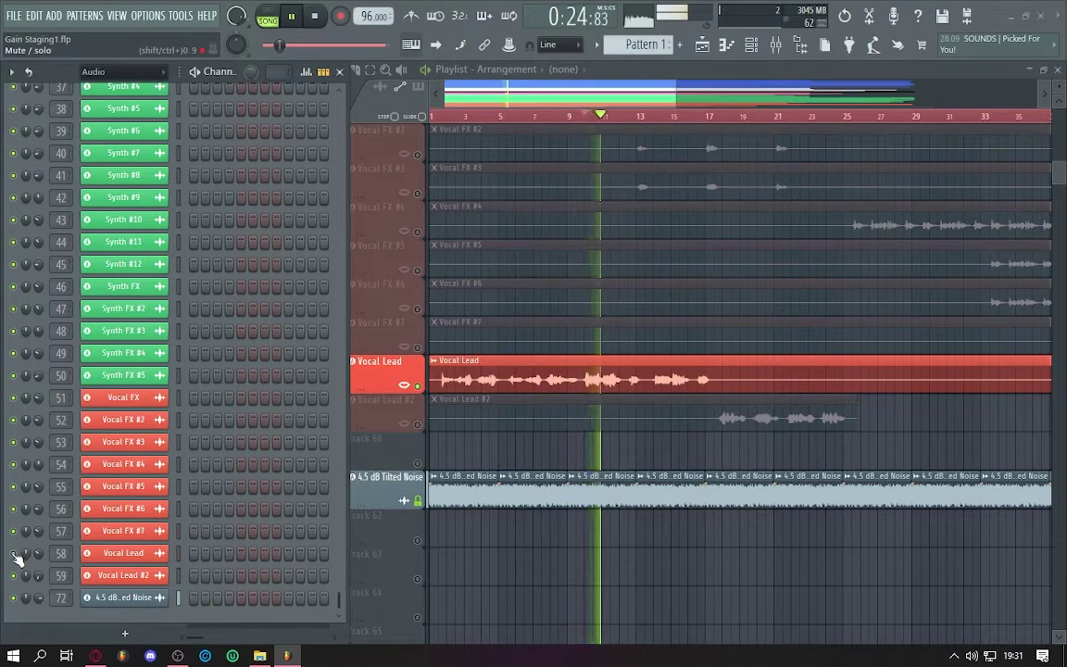
- Solo Vocal Lead #2 in place of Vocal Lead and raise its channel volume past 38% (-16.7 dB) during playback
{"action": "left_click", "coordinate": [417, 385]}
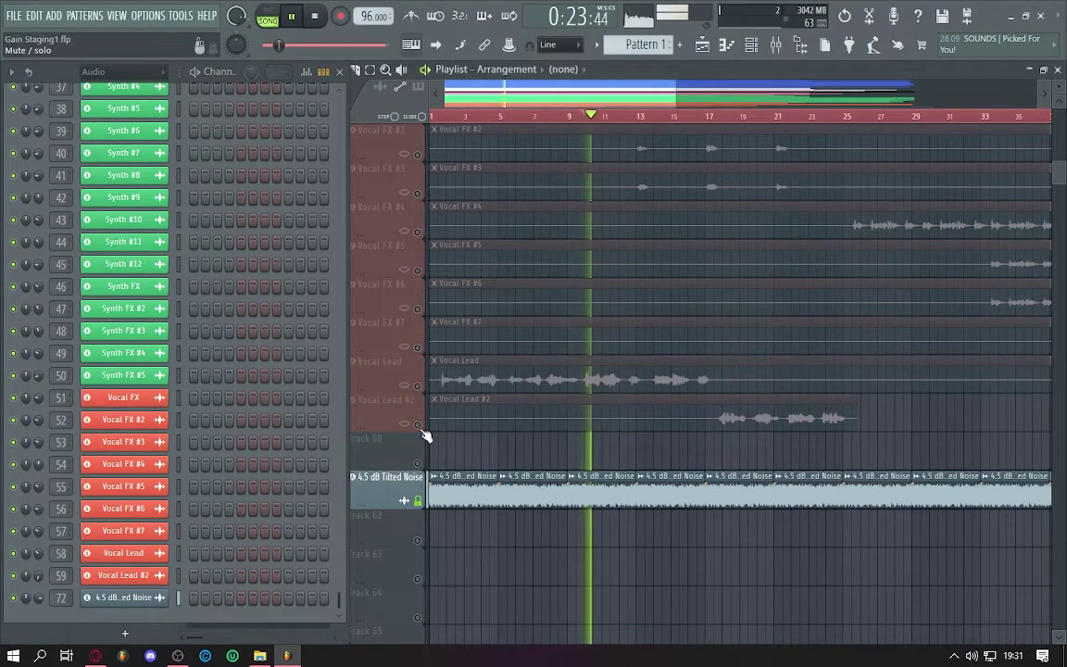
{"action": "left_click", "coordinate": [417, 424]}
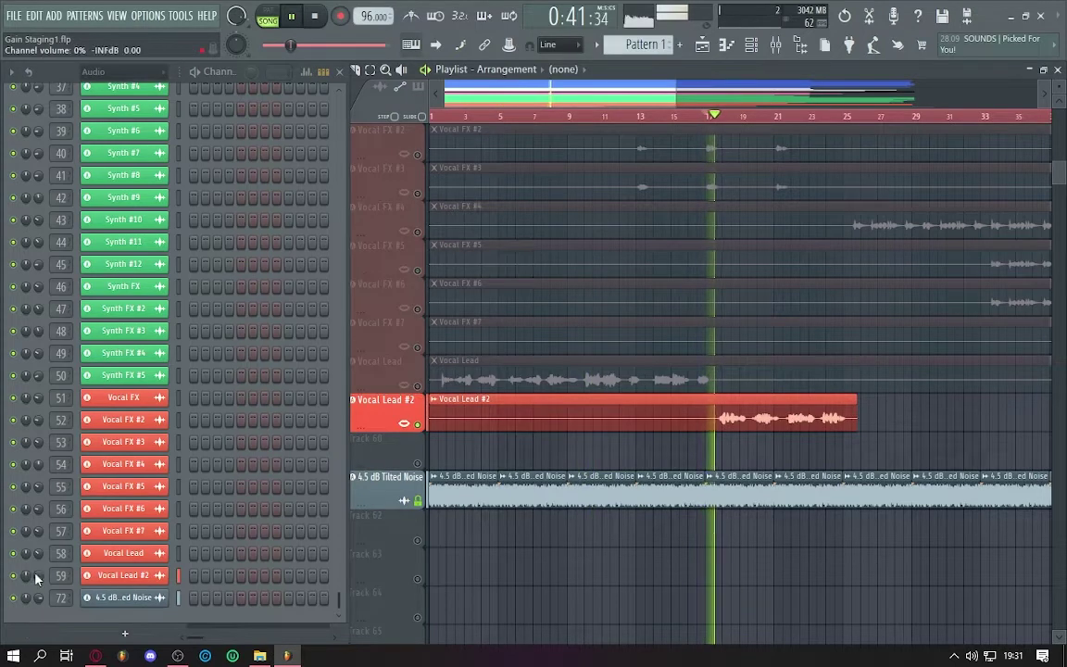
{"action": "scroll", "coordinate": [39, 577], "scroll_direction": "up", "scroll_amount": 2}
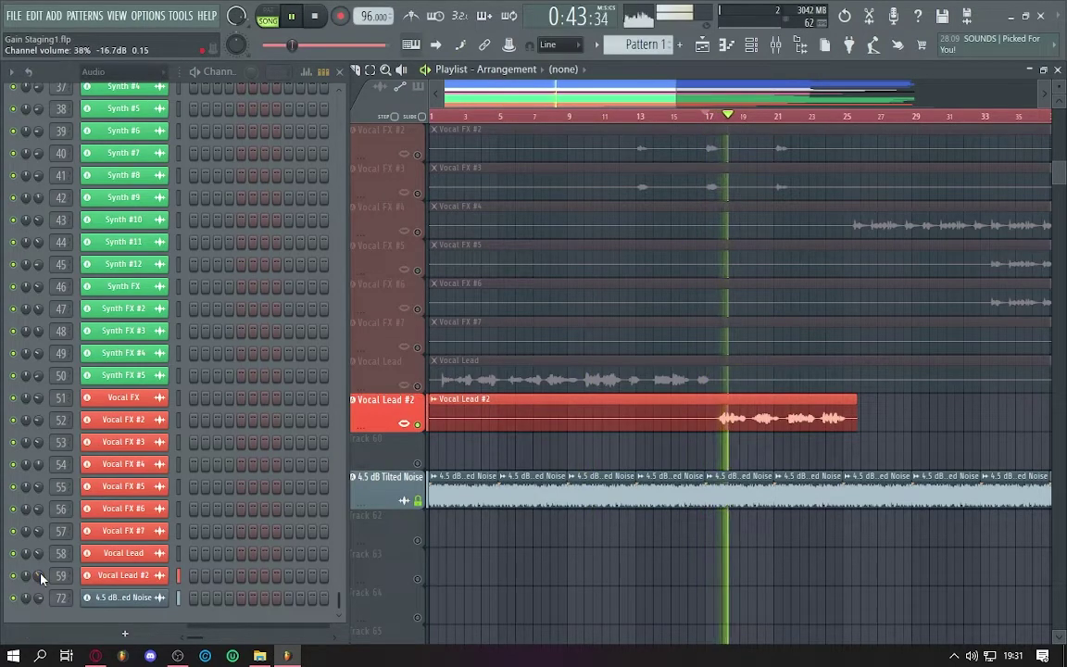
{"action": "scroll", "coordinate": [40, 577], "scroll_direction": "up", "scroll_amount": 2}
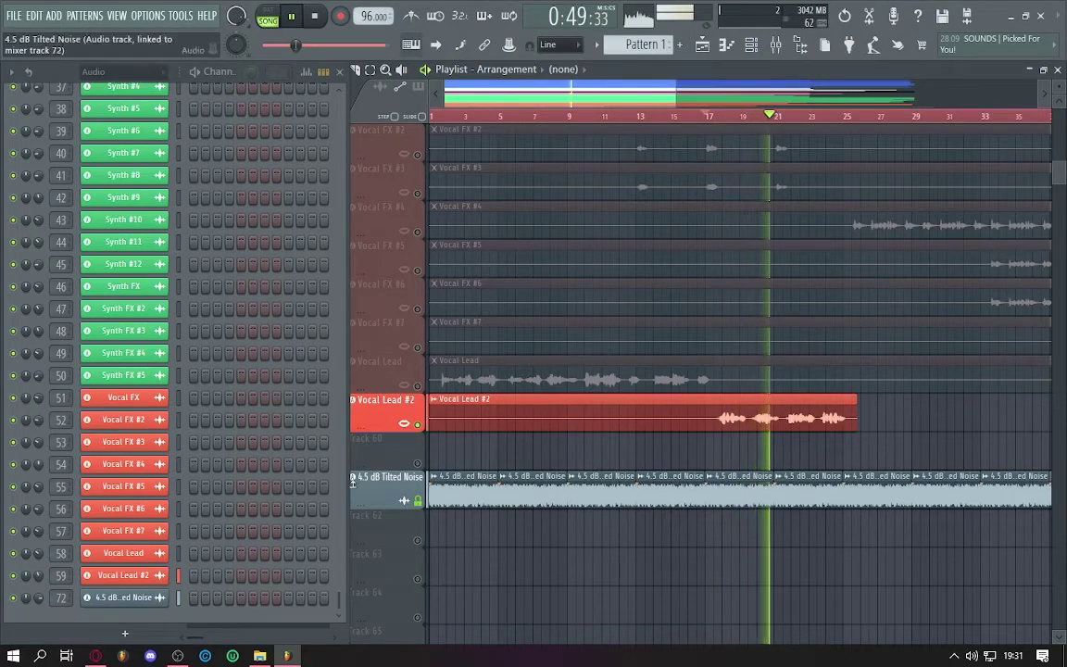
- End the solo on Vocal Lead #2 so all playlist tracks are active, and stop playback
{"action": "right_click", "coordinate": [417, 424]}
{"action": "key", "text": "space"}
{"action": "scroll", "coordinate": [674, 123], "scroll_direction": "down", "scroll_amount": 3}
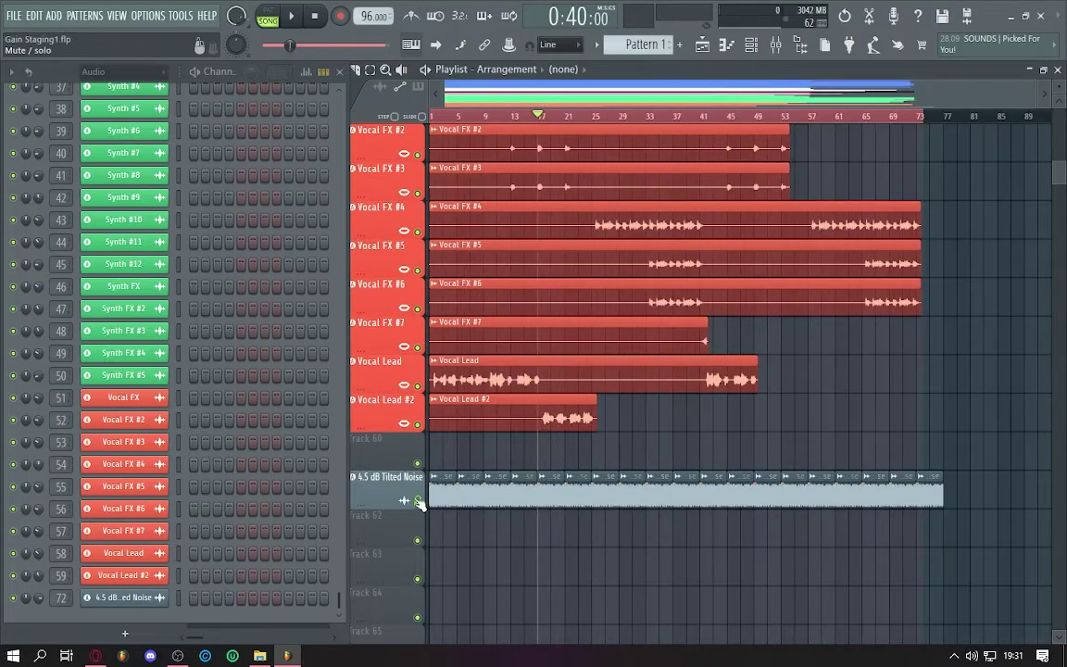
{"action": "scroll", "coordinate": [643, 269], "scroll_direction": "up", "scroll_amount": 10}
{"action": "scroll", "coordinate": [642, 268], "scroll_direction": "up", "scroll_amount": 15}
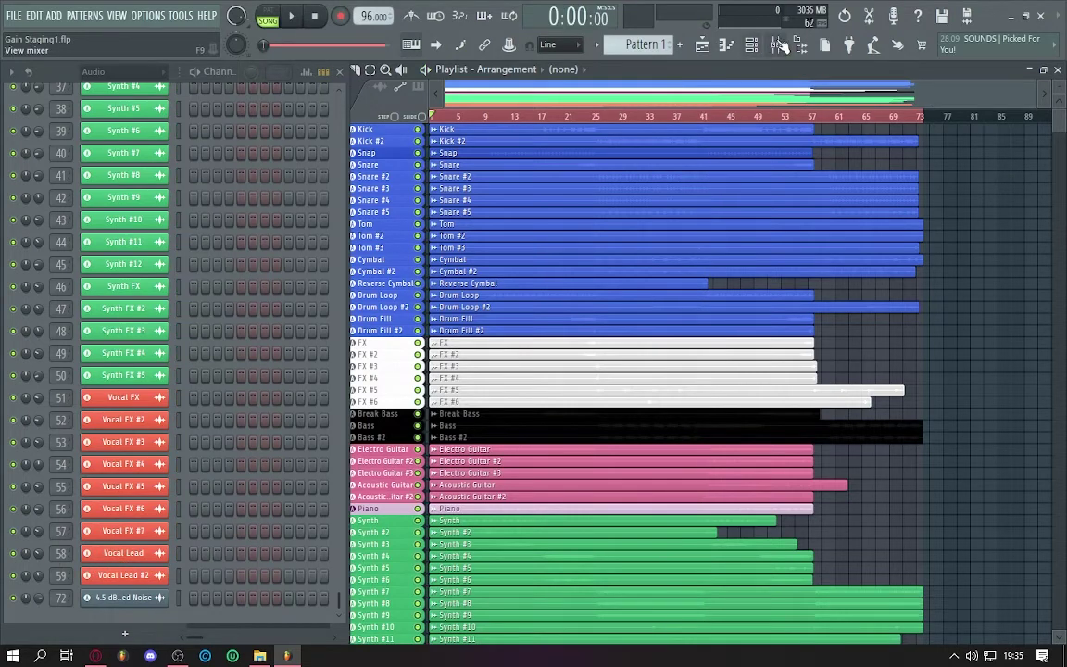
- Open the mixer, close the channel rack, and examine the fader positions across all the instrument tracks
{"action": "left_click", "coordinate": [779, 44]}
{"action": "left_click", "coordinate": [339, 71]}
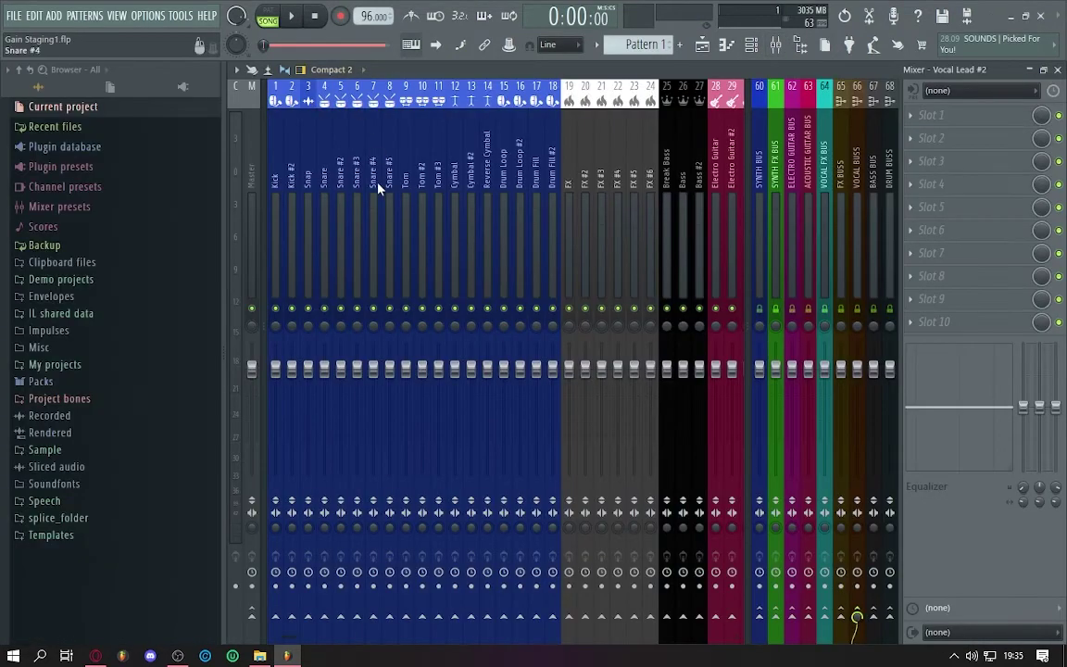
{"action": "scroll", "coordinate": [382, 196], "scroll_direction": "down", "scroll_amount": 6}
{"action": "scroll", "coordinate": [402, 197], "scroll_direction": "down", "scroll_amount": 20}
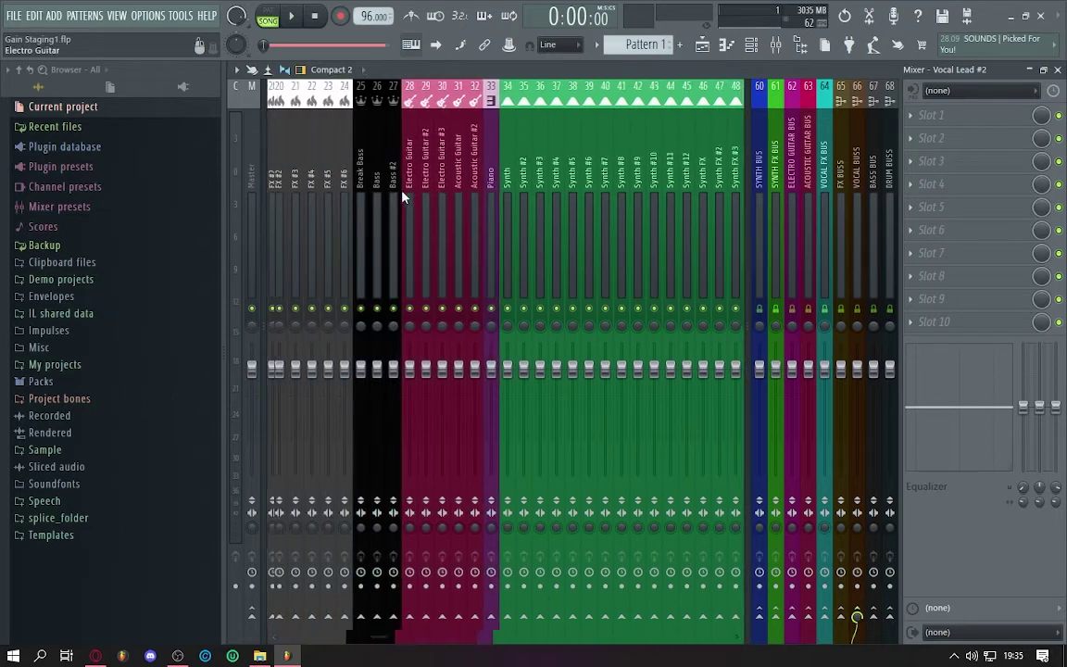
{"action": "scroll", "coordinate": [402, 197], "scroll_direction": "up", "scroll_amount": 10}
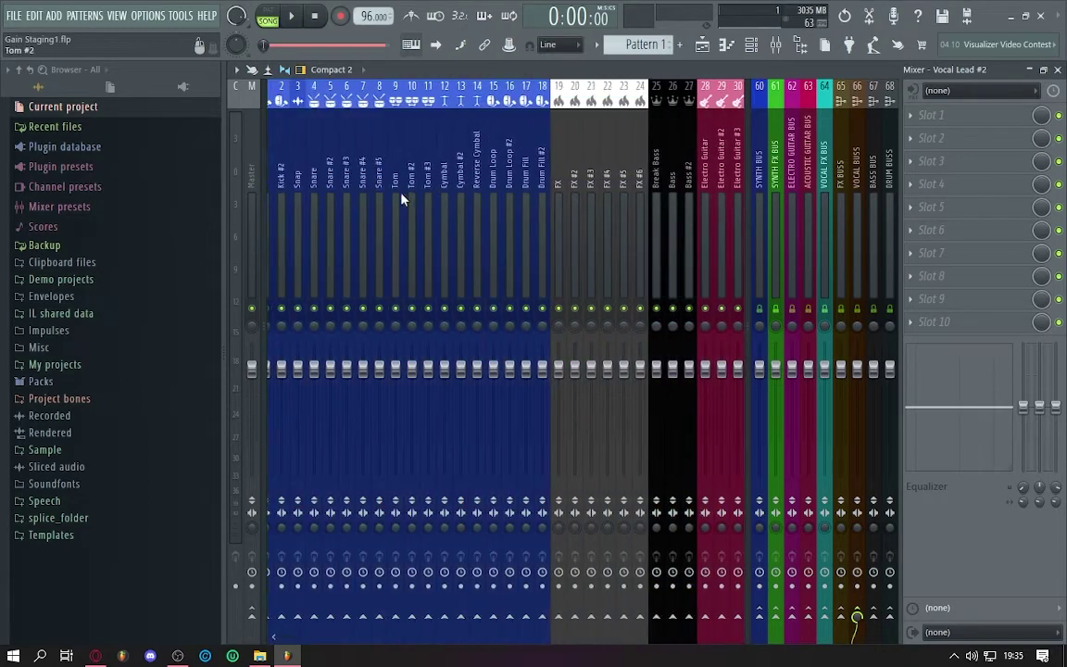
{"action": "scroll", "coordinate": [401, 197], "scroll_direction": "up", "scroll_amount": 2}
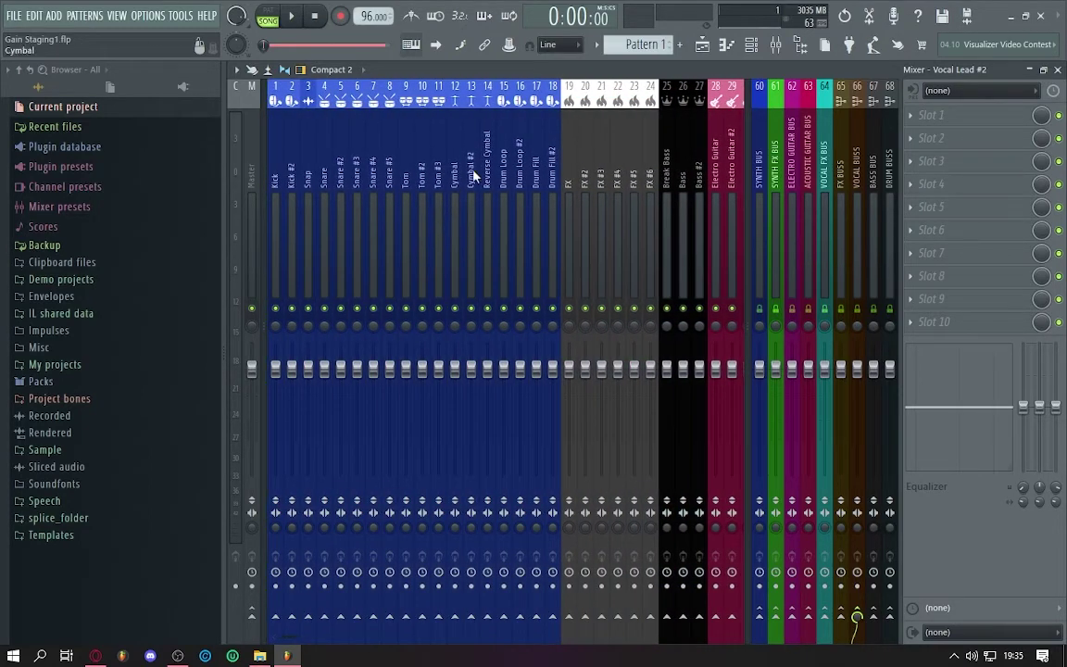
{"action": "scroll", "coordinate": [495, 212], "scroll_direction": "down", "scroll_amount": 10}
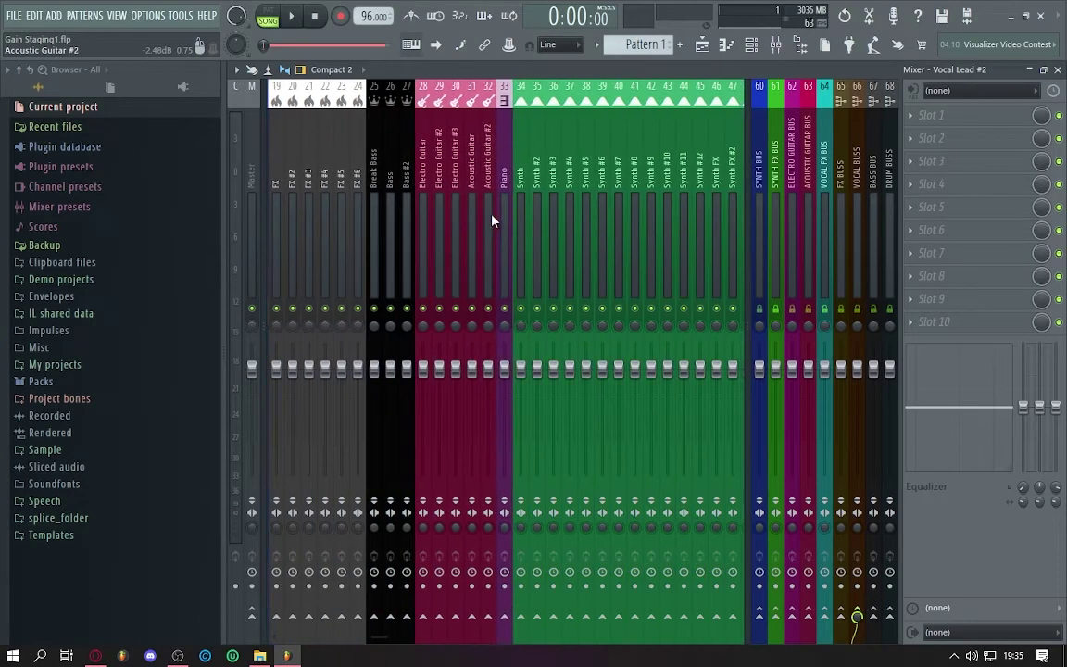
{"action": "scroll", "coordinate": [443, 256], "scroll_direction": "up", "scroll_amount": 10}
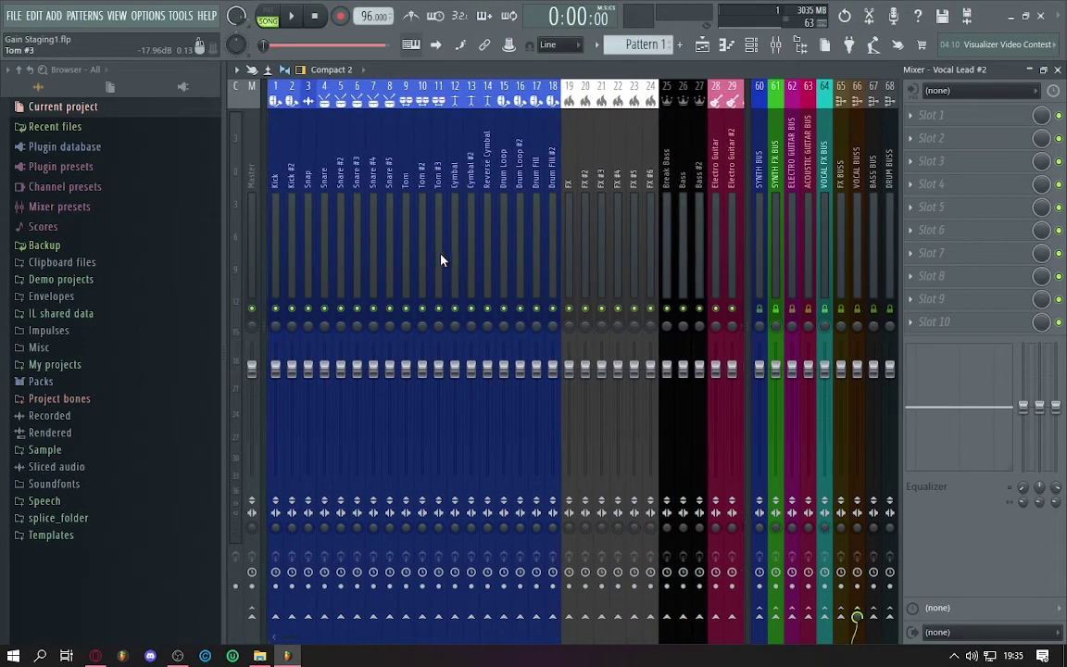
{"action": "scroll", "coordinate": [442, 257], "scroll_direction": "down", "scroll_amount": 2}
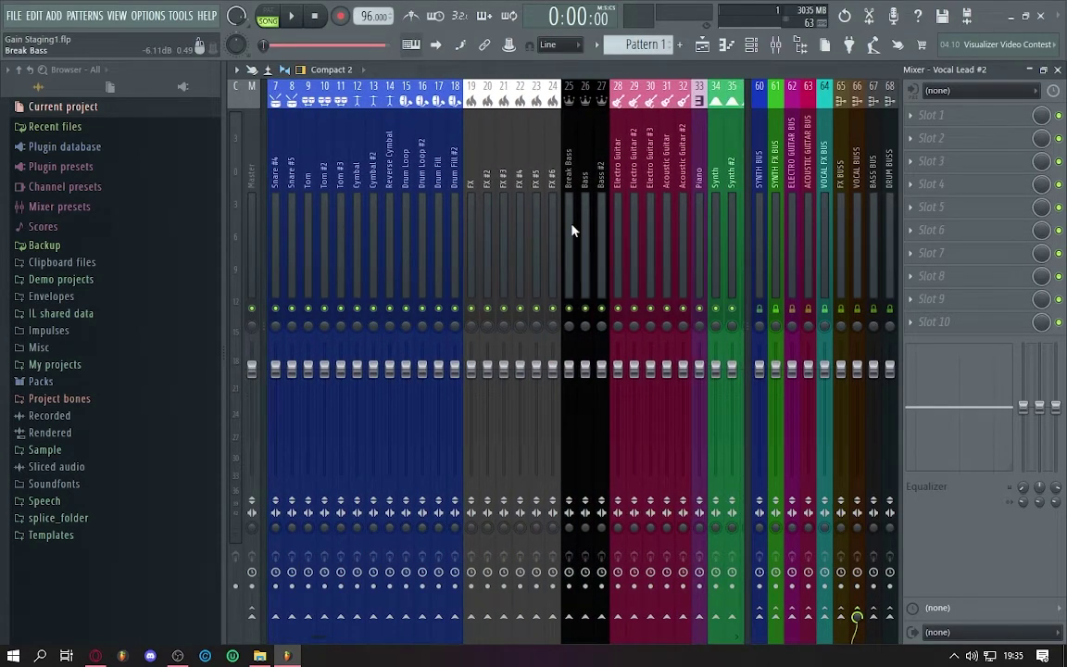
{"action": "scroll", "coordinate": [572, 231], "scroll_direction": "down", "scroll_amount": 3}
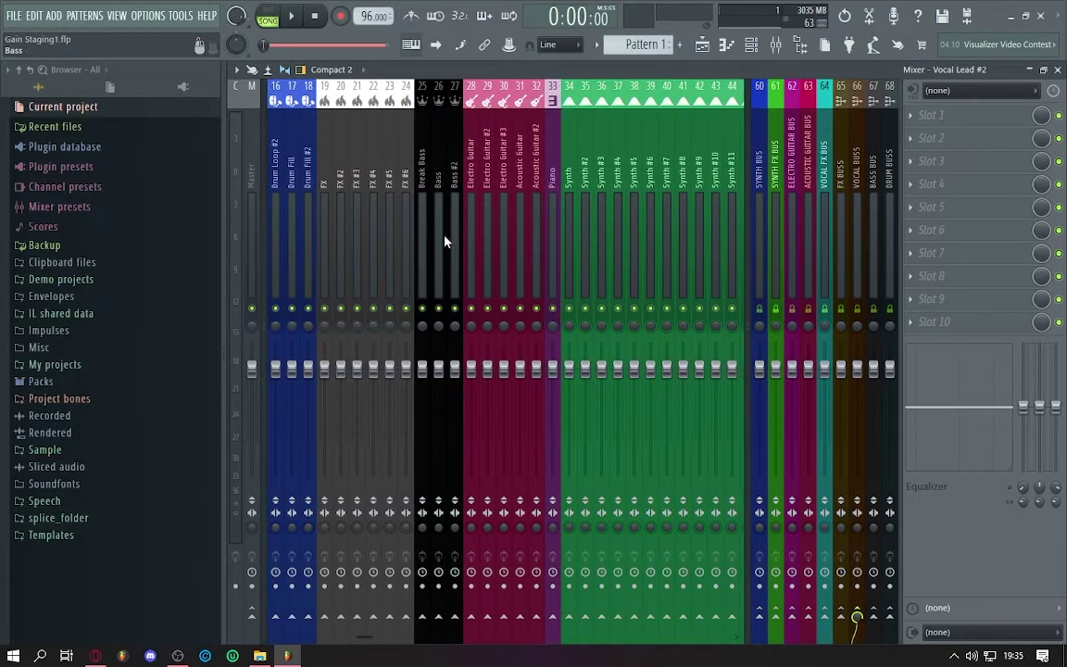
{"action": "scroll", "coordinate": [432, 255], "scroll_direction": "up", "scroll_amount": 5}
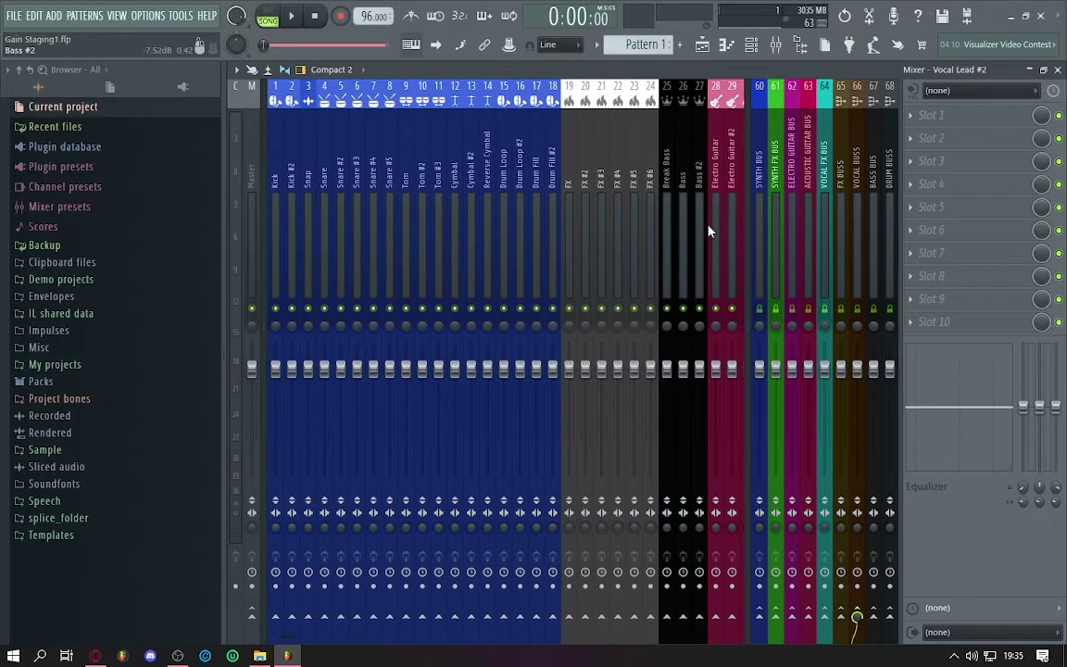
{"action": "scroll", "coordinate": [497, 245], "scroll_direction": "down", "scroll_amount": 7}
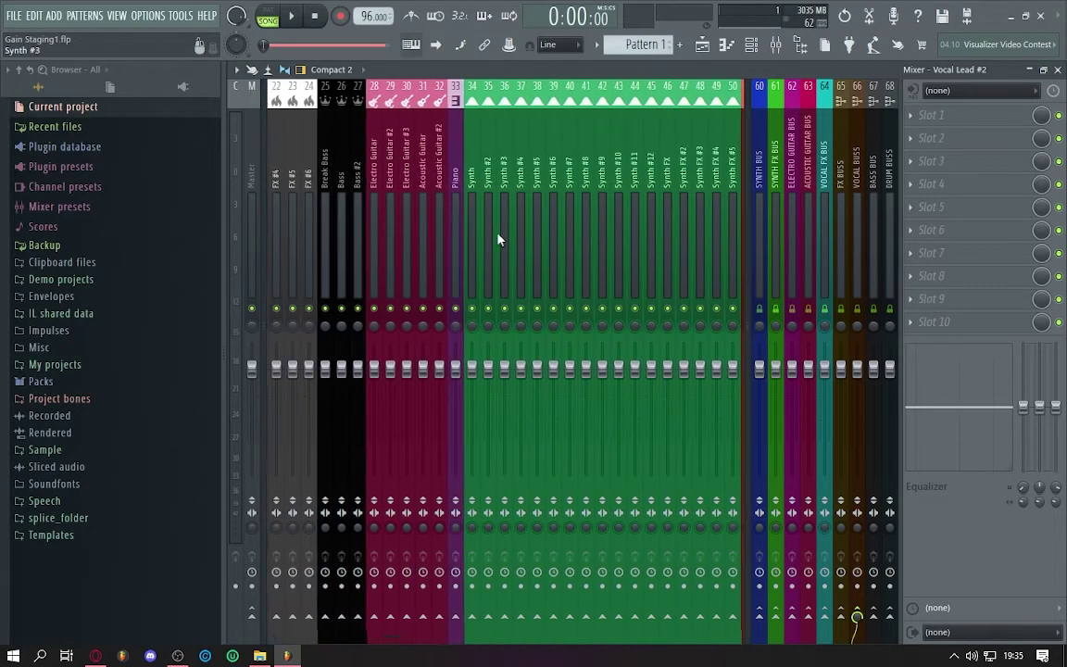
{"action": "scroll", "coordinate": [498, 240], "scroll_direction": "up", "scroll_amount": 6}
{"action": "scroll", "coordinate": [497, 239], "scroll_direction": "up", "scroll_amount": 1}
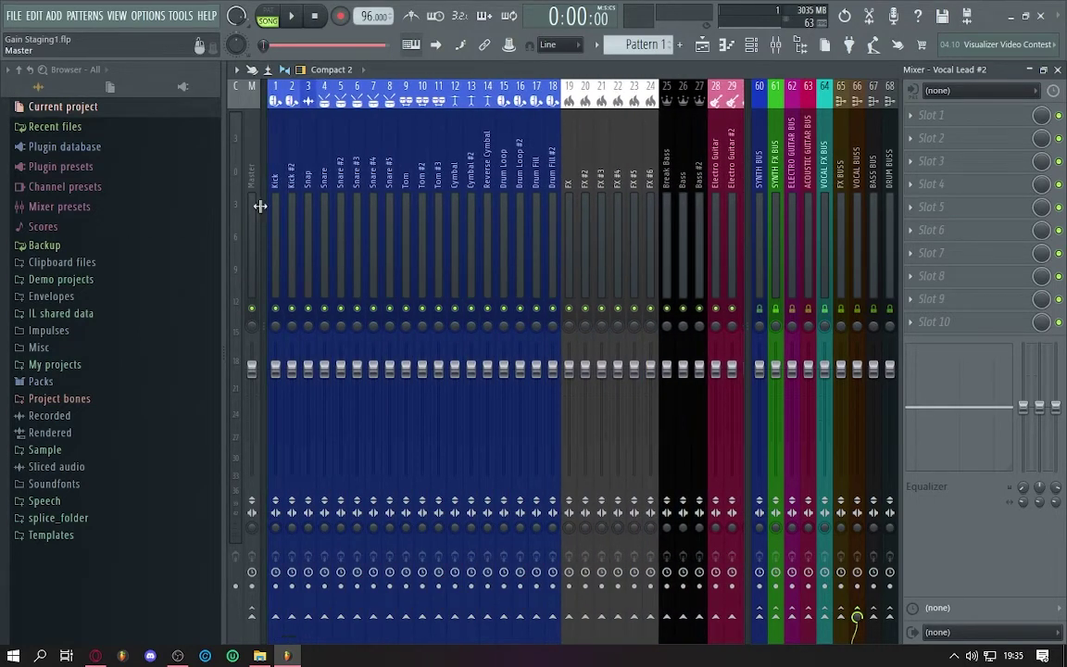
- Play the full arrangement from about bar 59 in the playlist
{"action": "key", "text": "F5"}
{"action": "left_click_drag", "start_coordinate": [758, 88], "coordinate": [954, 101]}
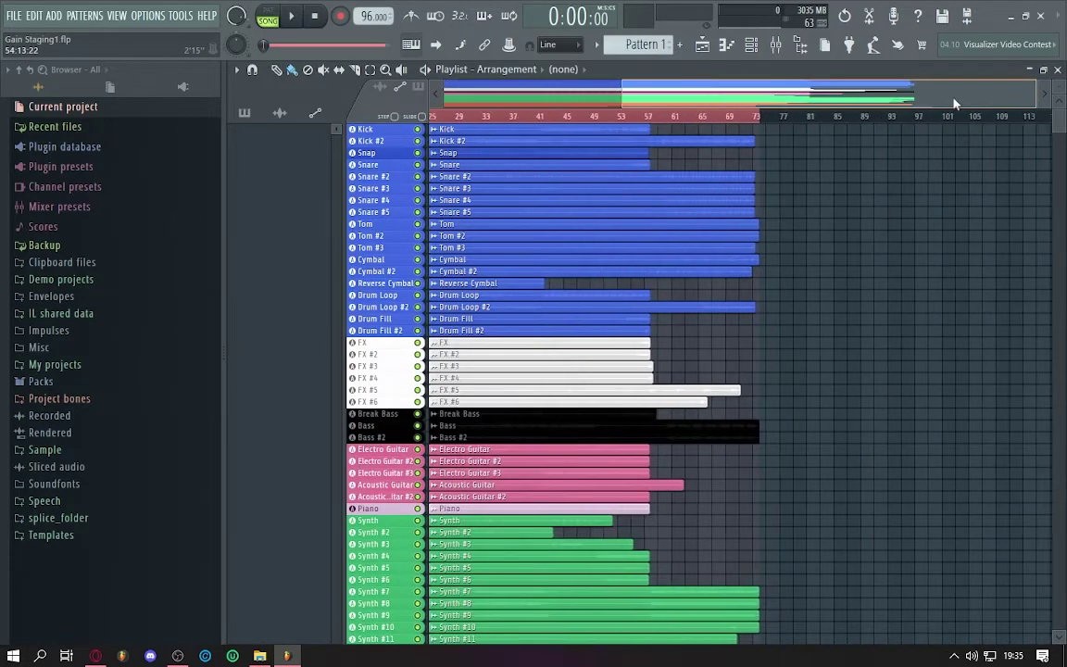
{"action": "scroll", "coordinate": [683, 123], "scroll_direction": "up", "scroll_amount": 3}
{"action": "left_click_drag", "start_coordinate": [760, 93], "coordinate": [862, 94]}
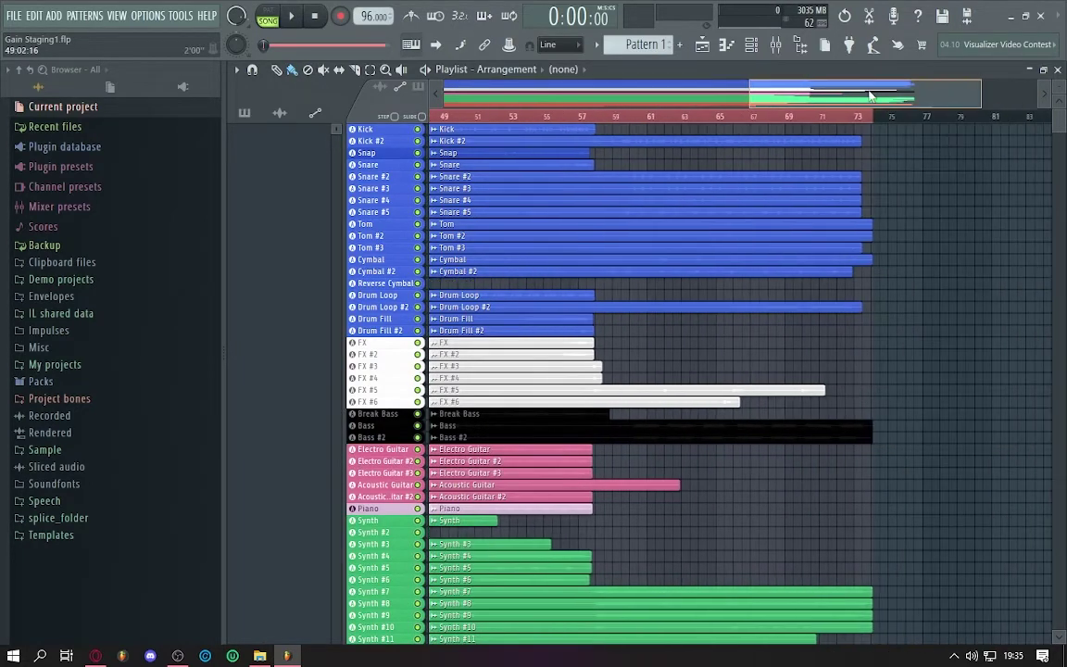
{"action": "left_click", "coordinate": [620, 114]}
{"action": "key", "text": "space"}
- Select the Master track in the mixer, check its level and the bus levels during playback, and stop playback
{"action": "key", "text": "F9"}
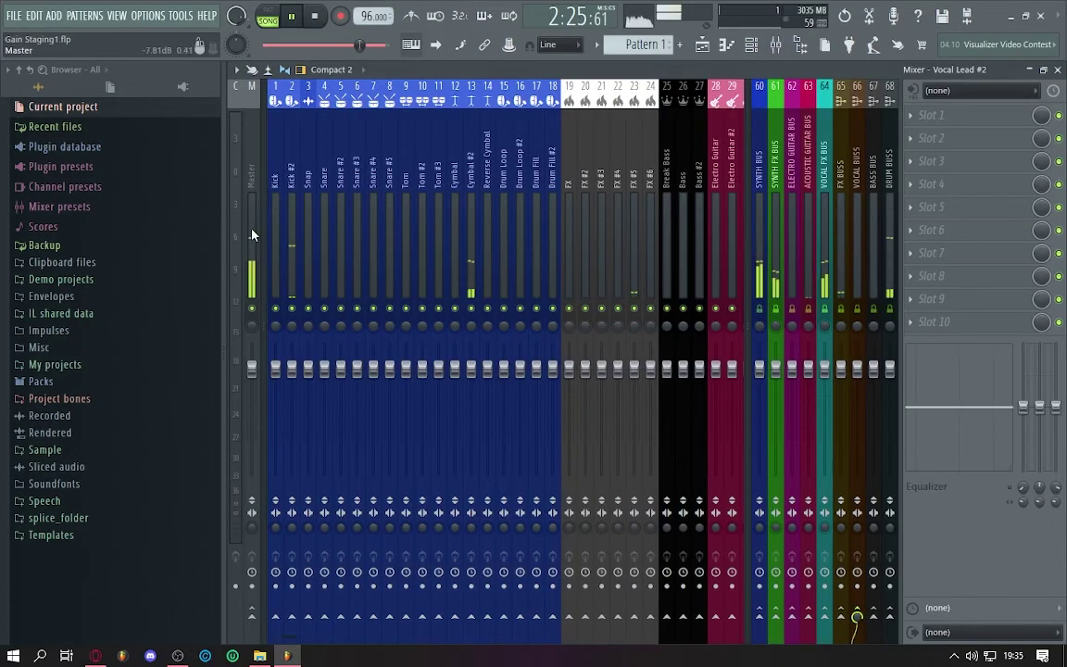
{"action": "left_click", "coordinate": [250, 235]}
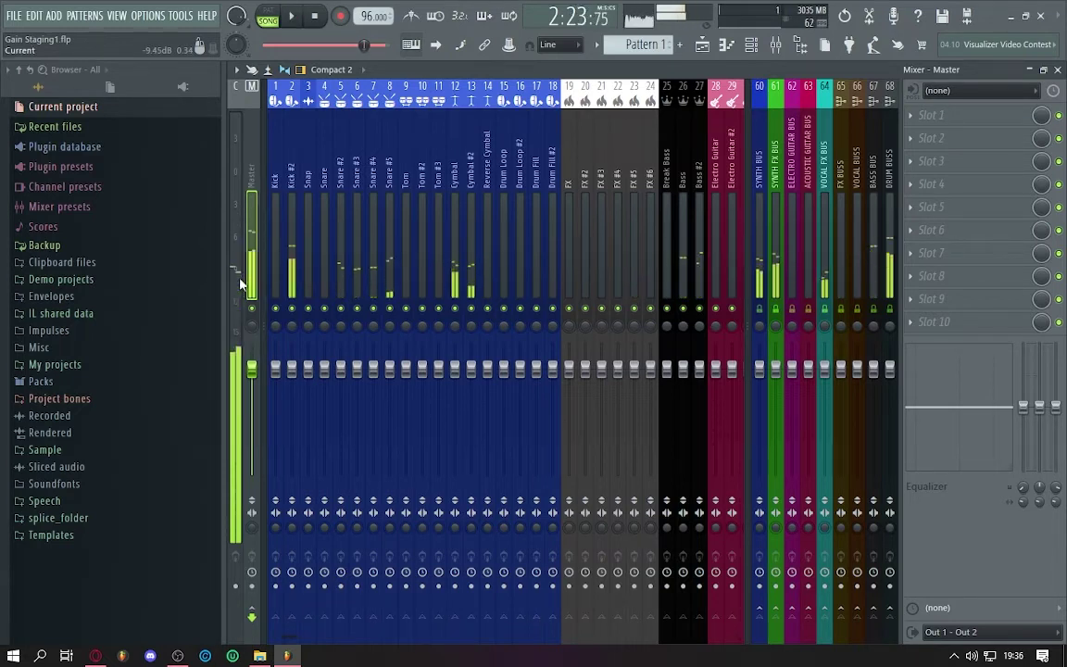
{"action": "key", "text": "space"}
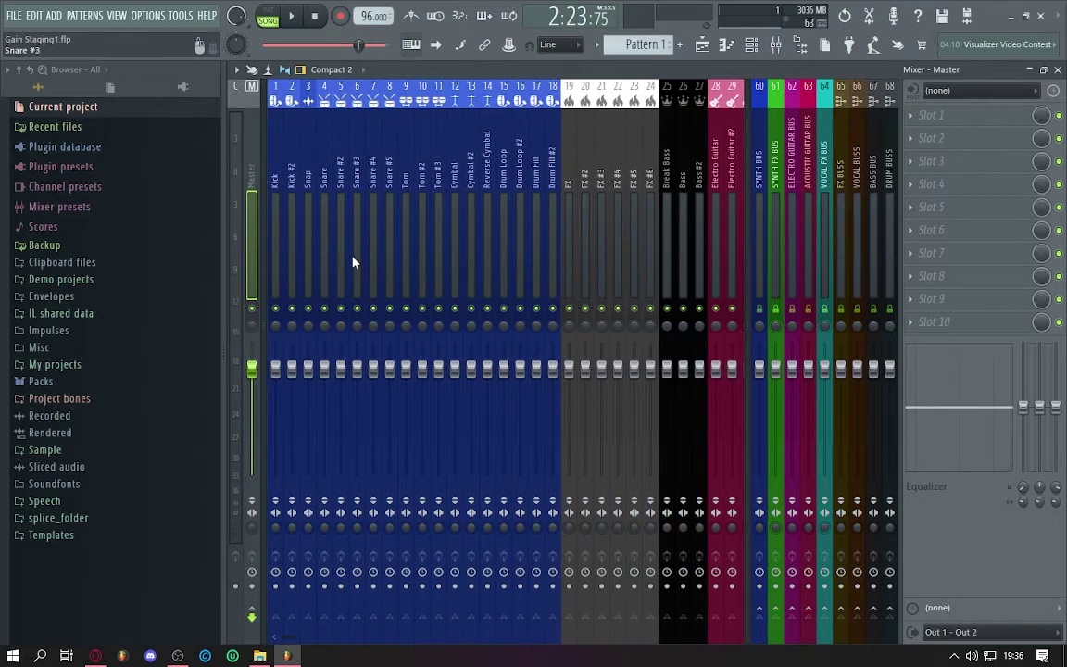
{"action": "scroll", "coordinate": [352, 262], "scroll_direction": "right", "scroll_amount": 8}
{"action": "scroll", "coordinate": [372, 241], "scroll_direction": "left", "scroll_amount": 8}
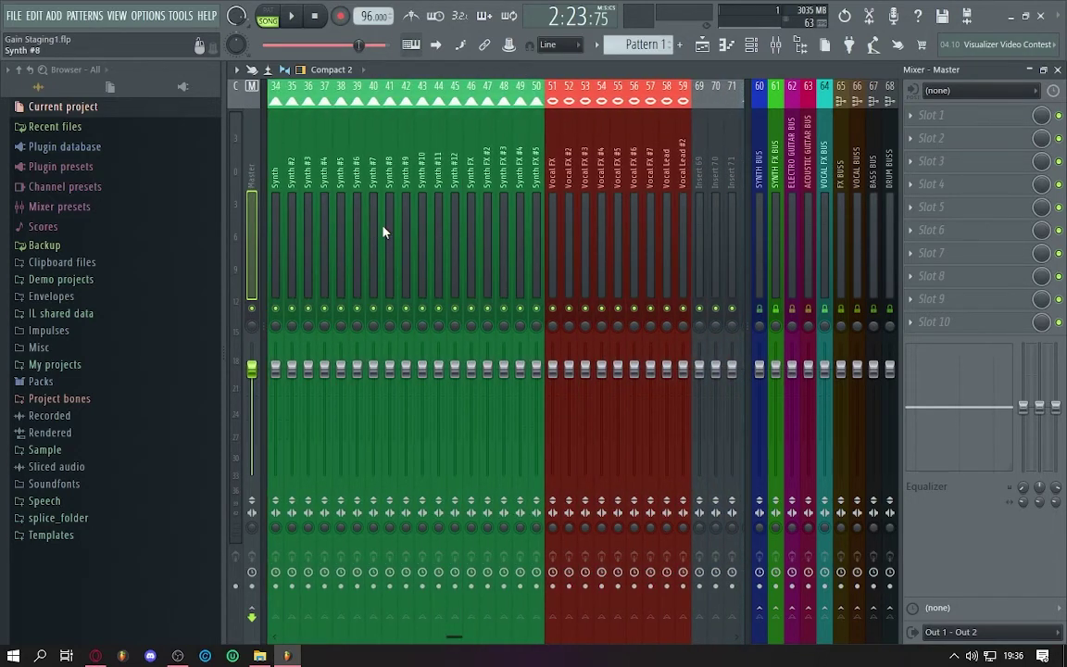
{"action": "scroll", "coordinate": [382, 231], "scroll_direction": "right", "scroll_amount": 7}
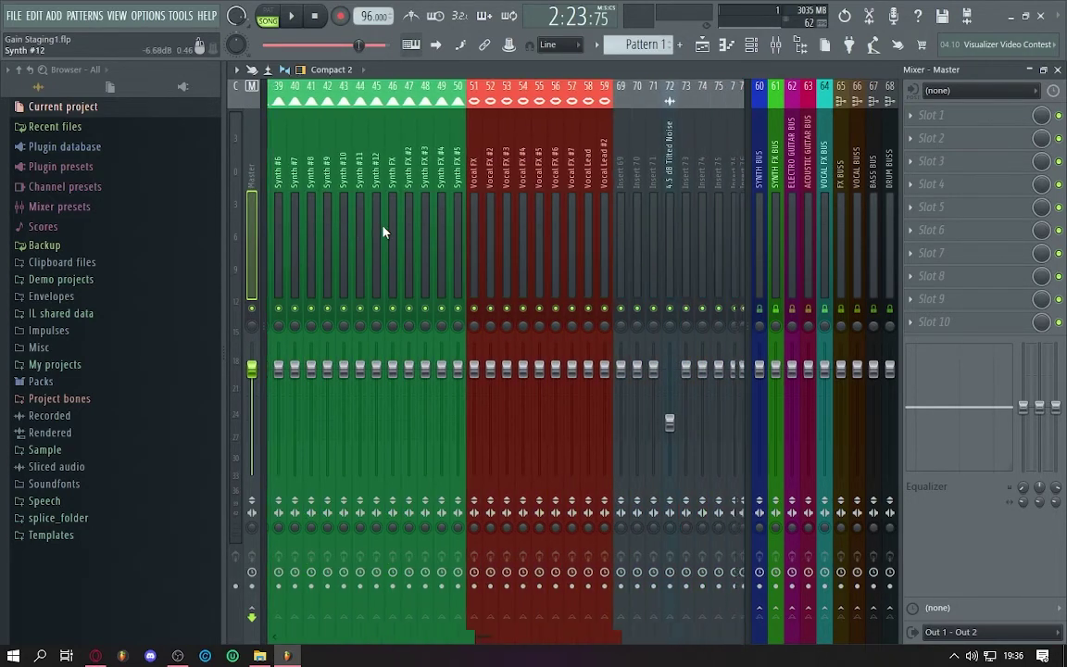
{"action": "scroll", "coordinate": [445, 168], "scroll_direction": "left", "scroll_amount": 8}
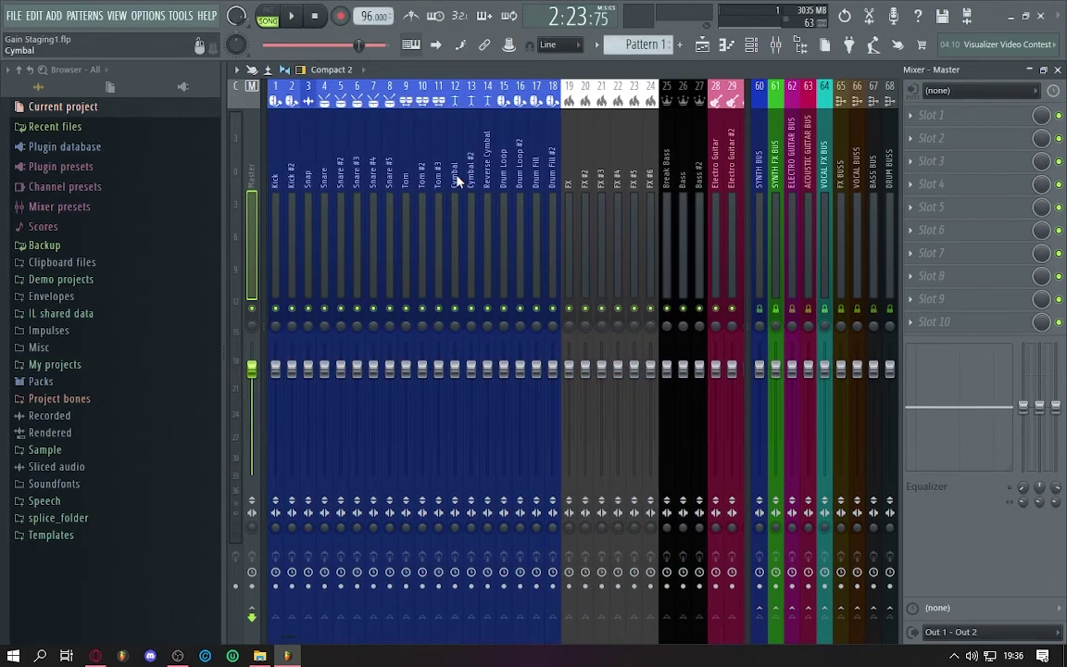
{"action": "scroll", "coordinate": [457, 180], "scroll_direction": "right", "scroll_amount": 7}
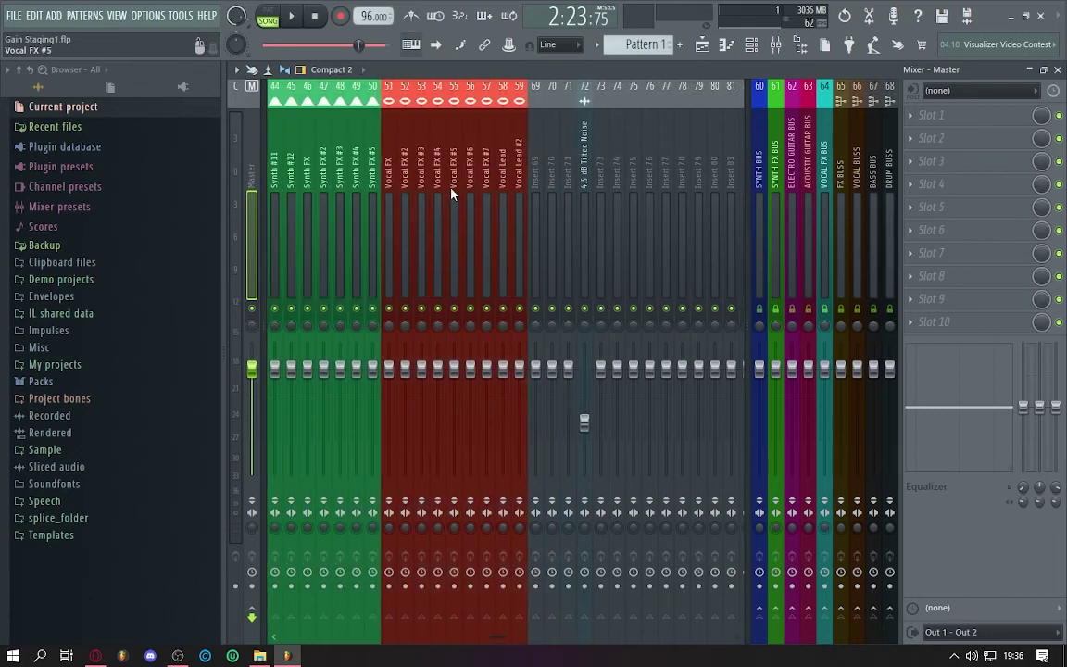
{"action": "scroll", "coordinate": [451, 193], "scroll_direction": "left", "scroll_amount": 8}
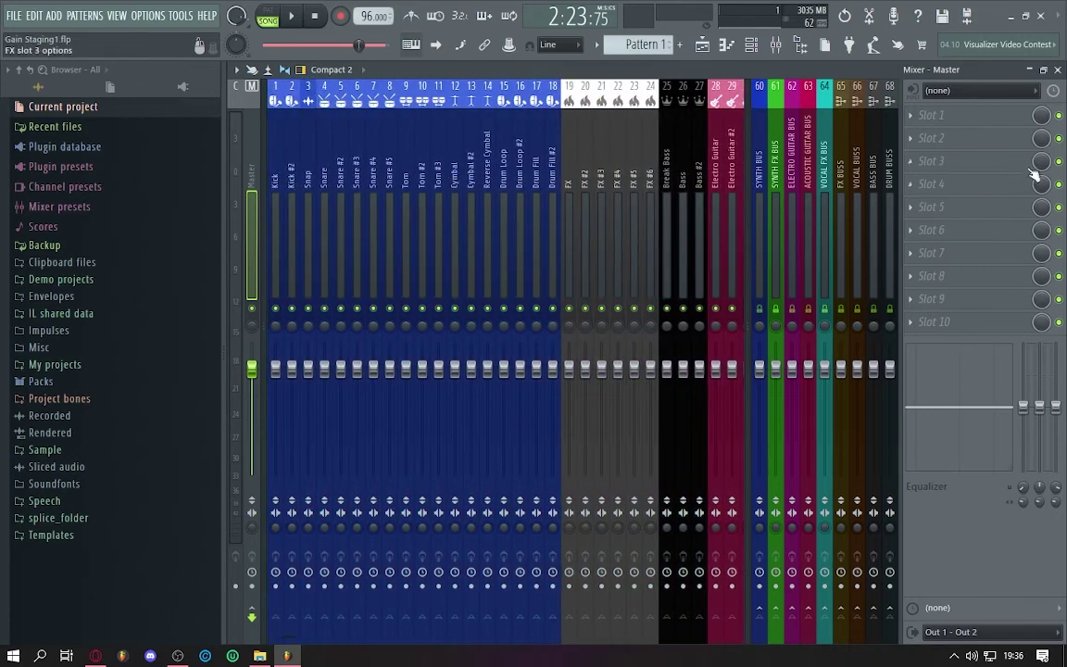
- Load Fruity Parametric EQ 2 into the Master's first effect slot and raise its main level to about 12.4 dB
{"action": "left_click", "coordinate": [936, 120]}
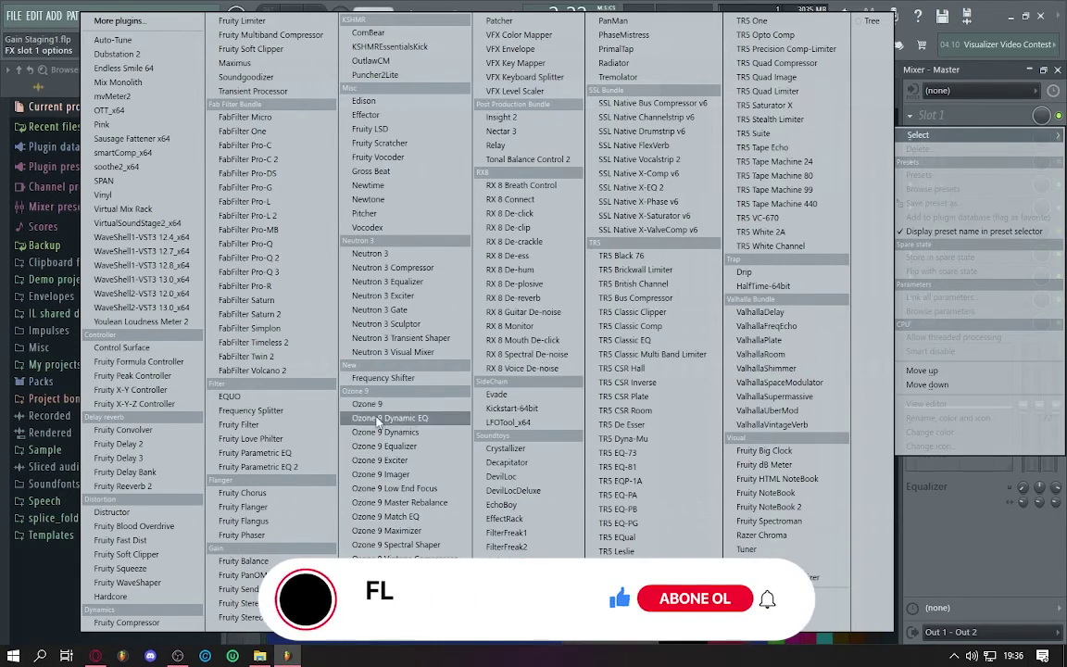
{"action": "left_click", "coordinate": [278, 466]}
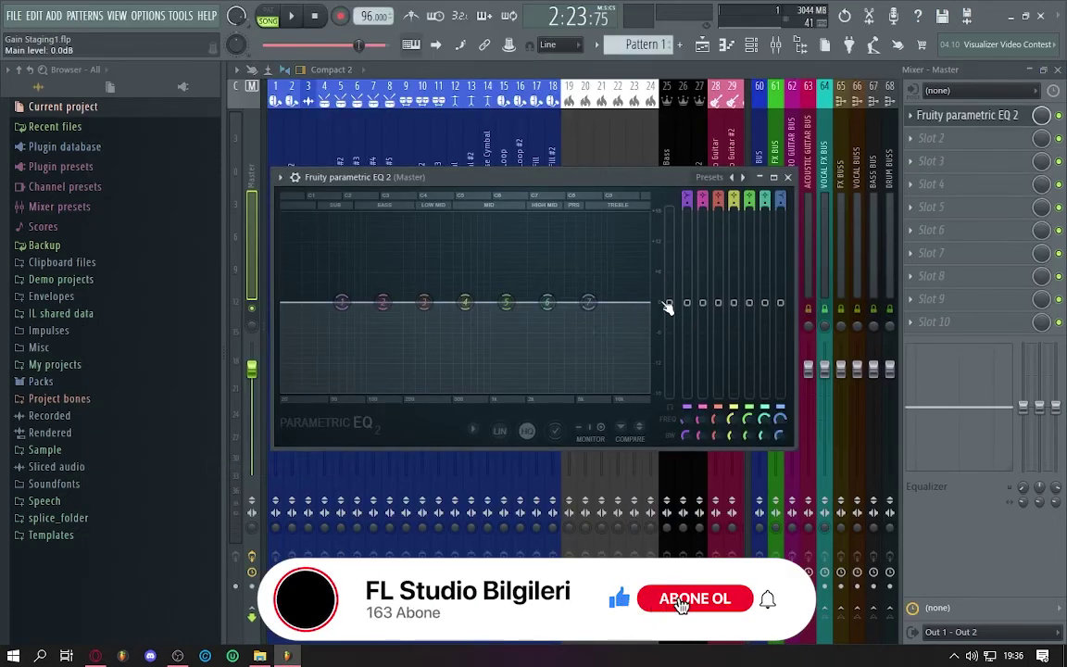
{"action": "left_click_drag", "start_coordinate": [668, 302], "coordinate": [668, 240]}
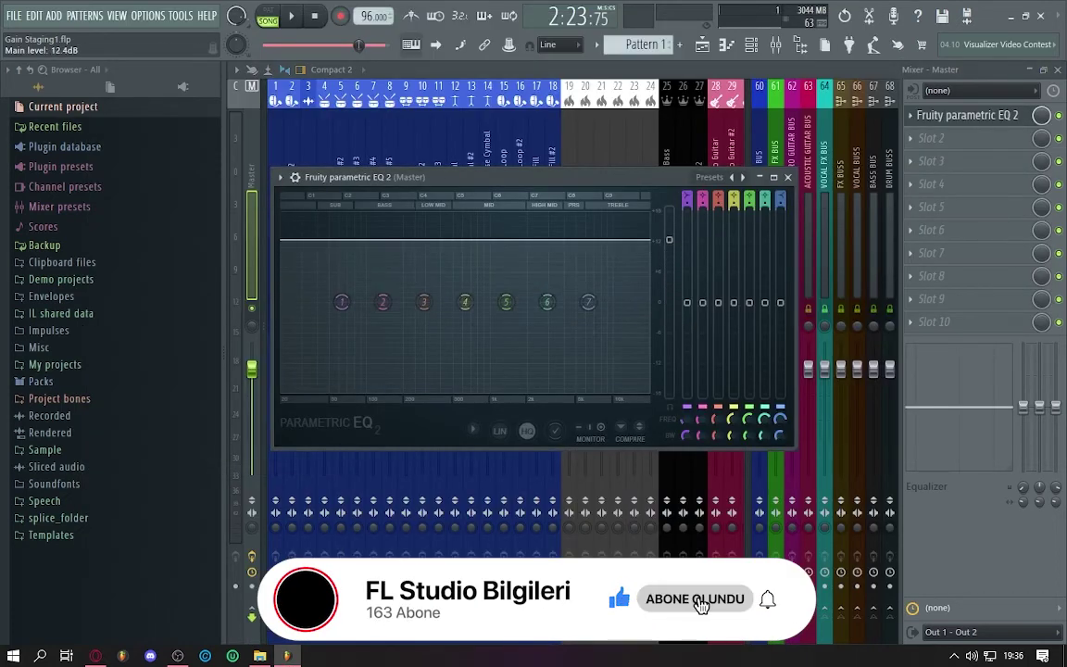
- Reset the equalizer's main level, close its window, and delete the plugin from the Master's first effect slot
{"action": "left_click", "coordinate": [669, 241], "text": "alt"}
{"action": "left_click", "coordinate": [788, 177]}
{"action": "left_click", "coordinate": [914, 118]}
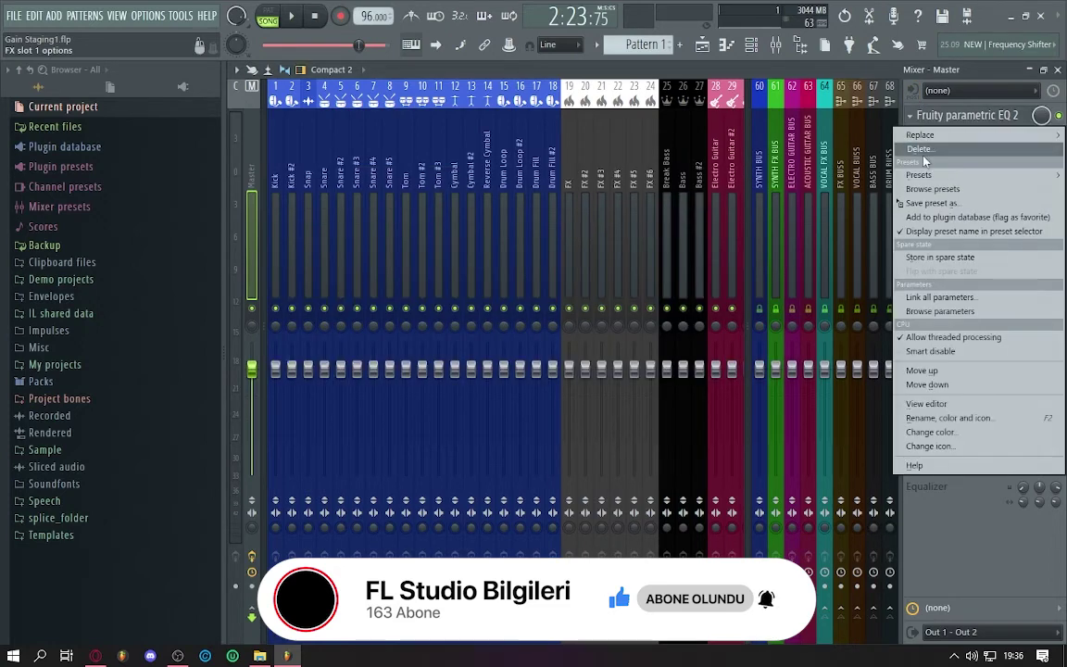
{"action": "left_click", "coordinate": [833, 145]}
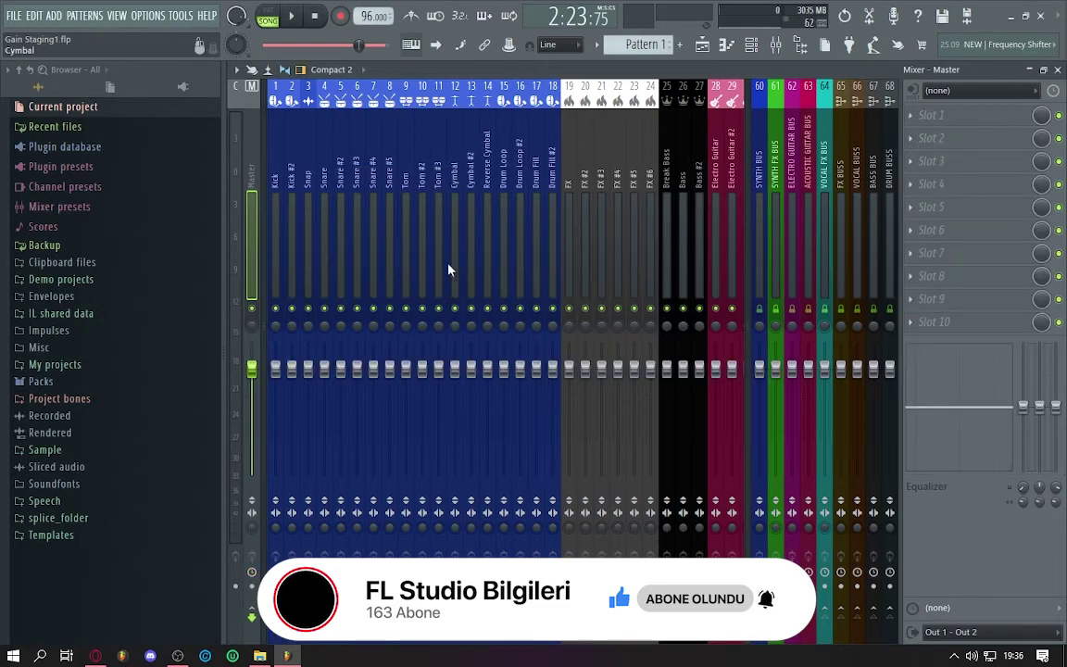
- Open the playlist and examine the clips of the instrument tracks across the arrangement, from bar 1 to bar 73
{"action": "scroll", "coordinate": [448, 269], "scroll_direction": "down", "scroll_amount": 5}
{"action": "scroll", "coordinate": [450, 264], "scroll_direction": "up", "scroll_amount": 5}
{"action": "key", "text": "F5"}
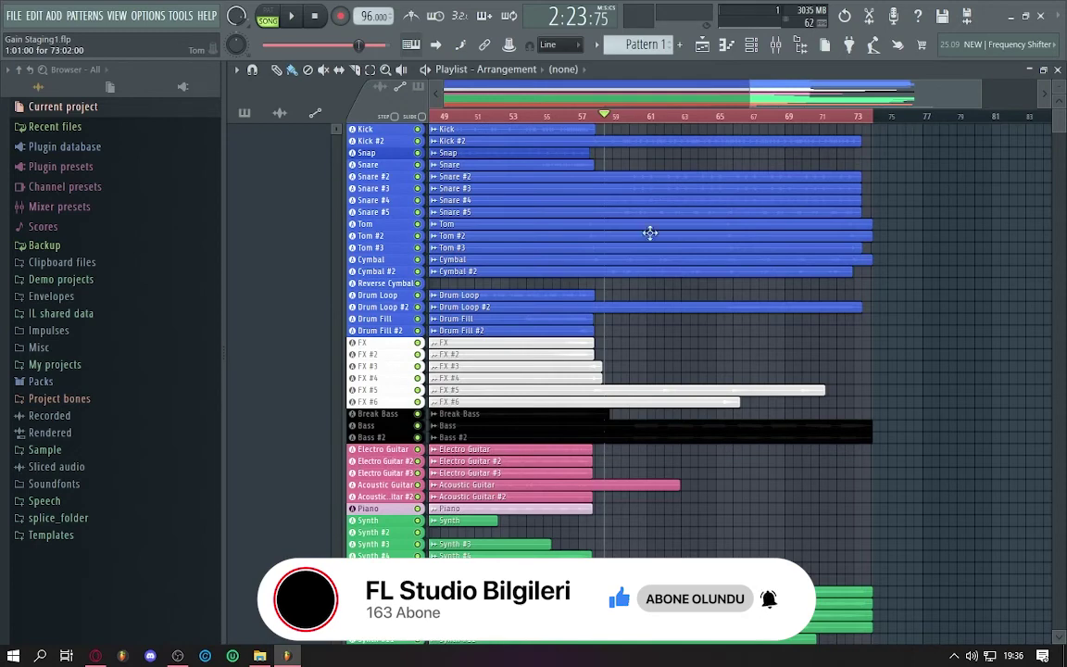
{"action": "scroll", "coordinate": [649, 233], "scroll_direction": "down", "scroll_amount": 5}
{"action": "left_click_drag", "start_coordinate": [792, 96], "coordinate": [194, 121]}
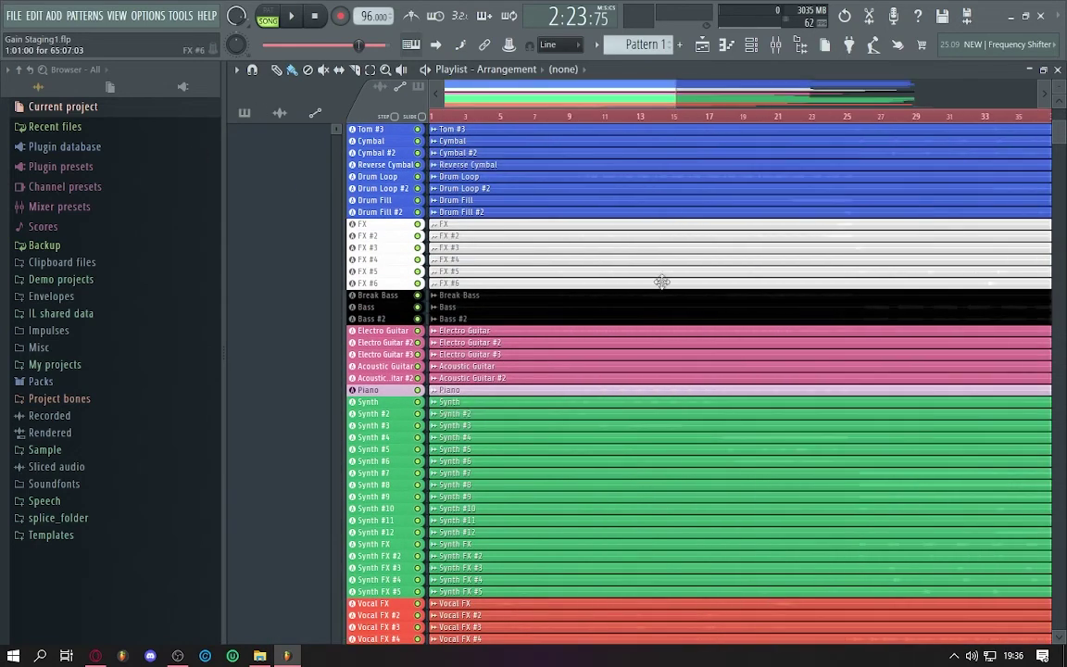
{"action": "scroll", "coordinate": [662, 281], "scroll_direction": "up", "scroll_amount": 5}
{"action": "scroll", "coordinate": [575, 128], "scroll_direction": "down", "scroll_amount": 2}
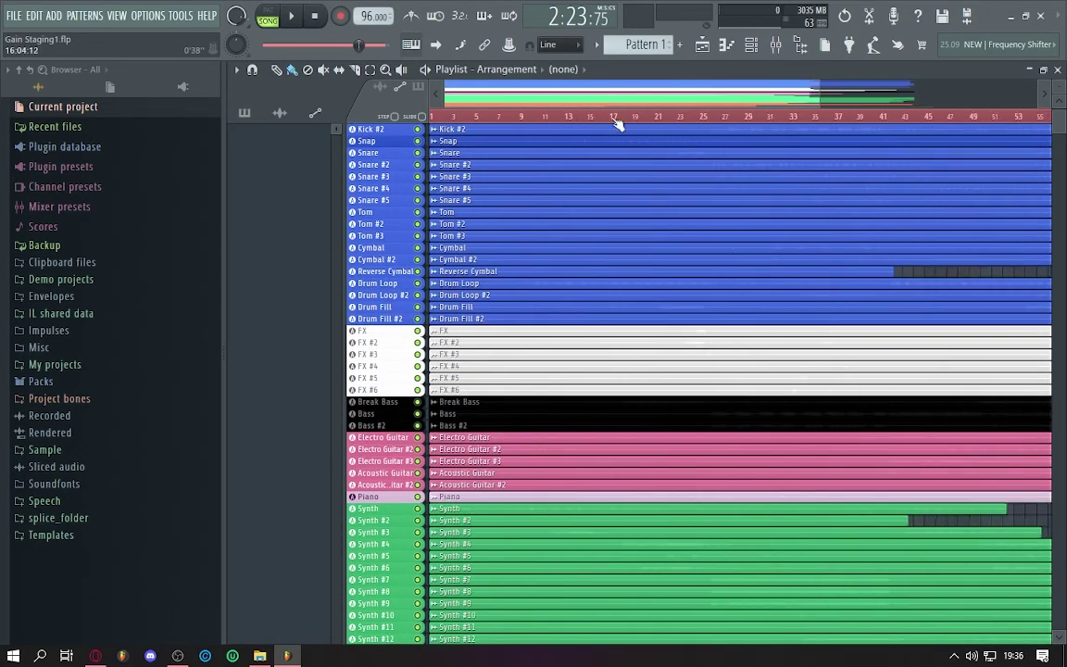
{"action": "scroll", "coordinate": [618, 124], "scroll_direction": "up", "scroll_amount": 3}
{"action": "scroll", "coordinate": [659, 118], "scroll_direction": "down", "scroll_amount": 1}
{"action": "left_click_drag", "start_coordinate": [667, 100], "coordinate": [746, 105]}
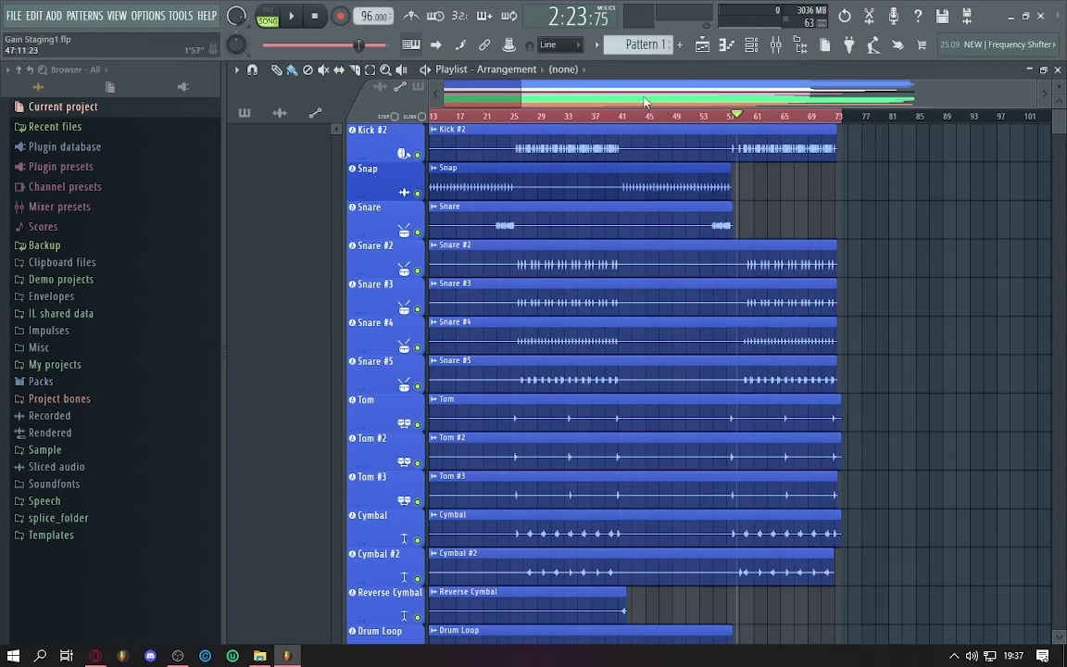
{"action": "scroll", "coordinate": [644, 101], "scroll_direction": "up", "scroll_amount": 3}
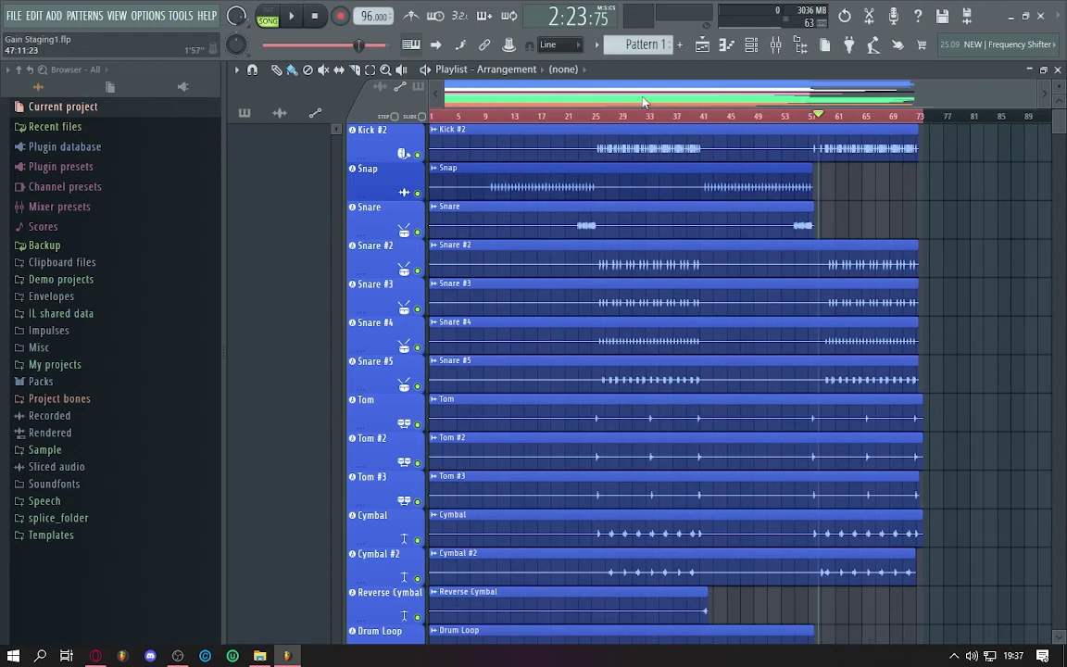